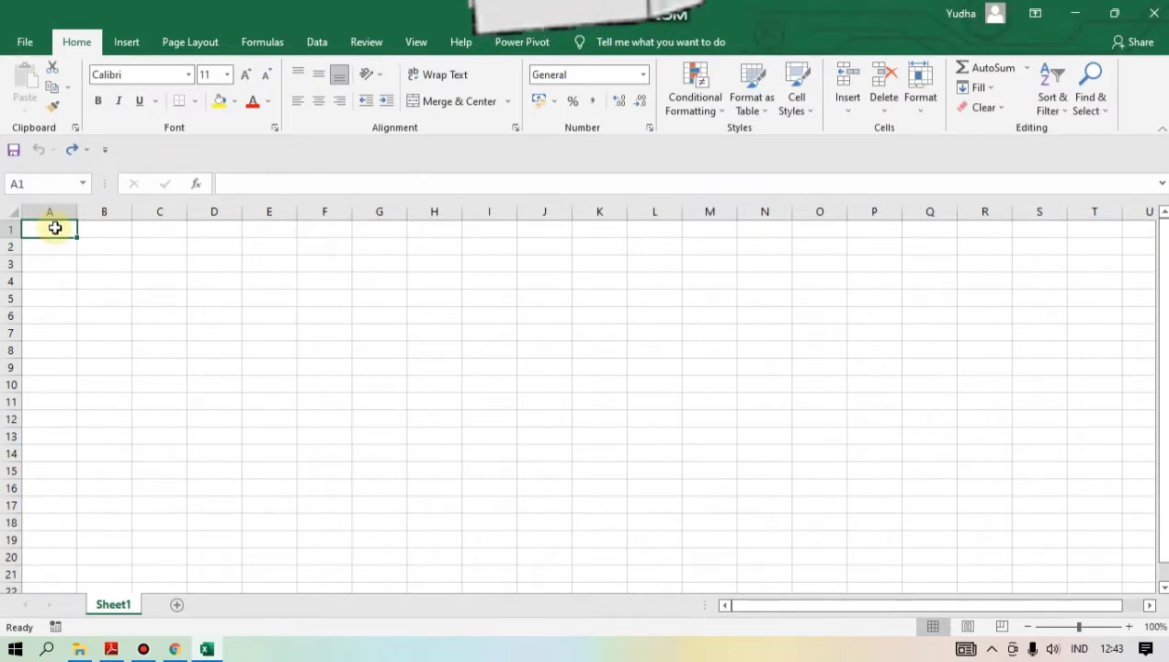
Merge and centre cells A1 through C1 into a single title cell.
drag(48, 228, 162, 221)
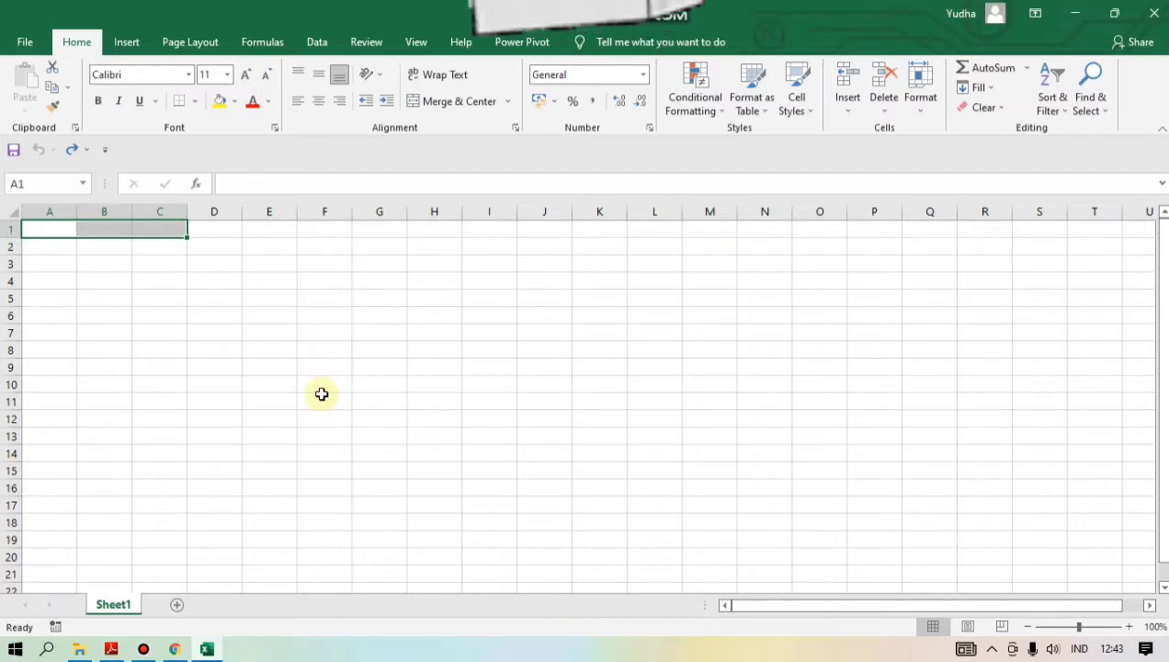
click(418, 105)
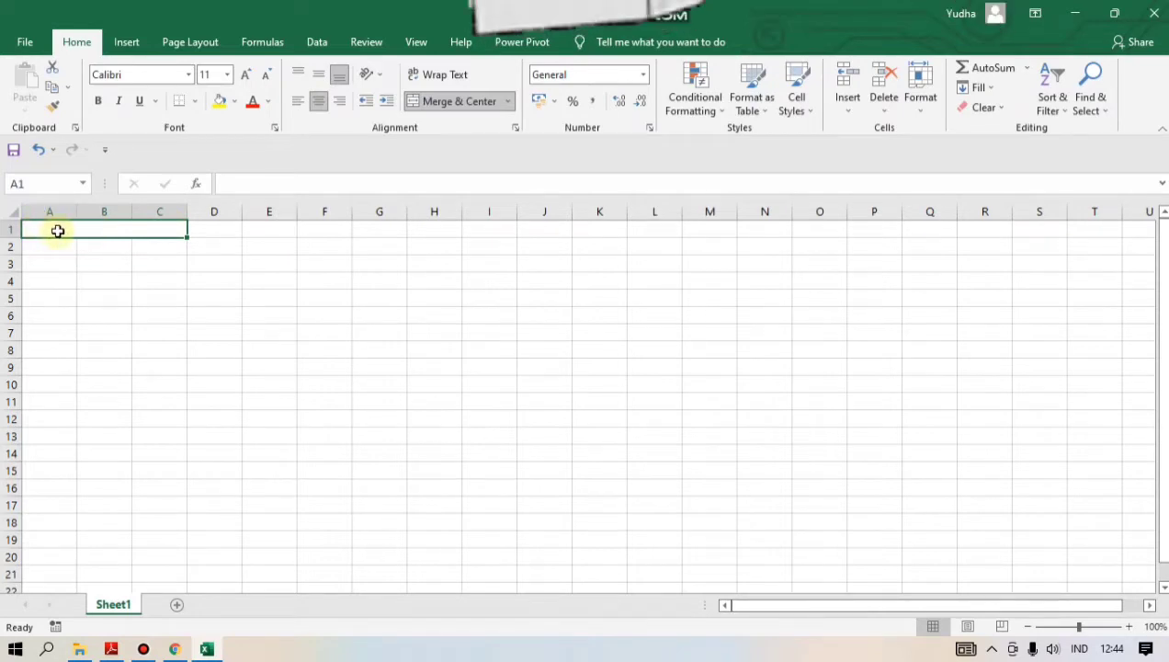
click(94, 283)
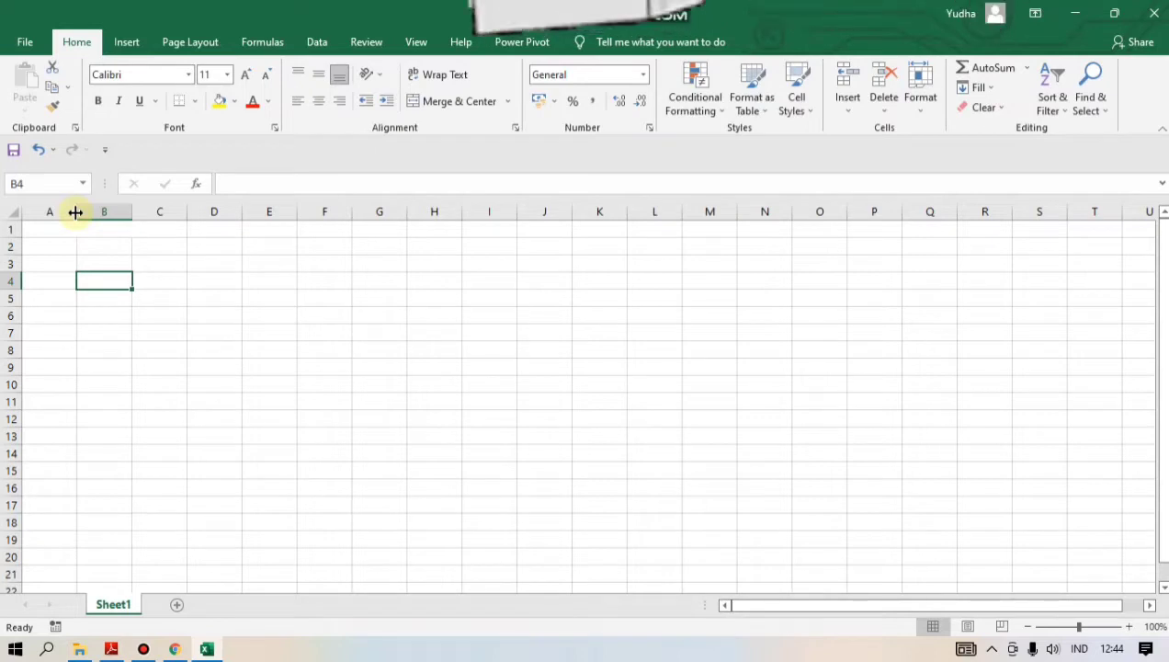
Widen column A and set column C to a width of about 32.
drag(76, 212, 299, 227)
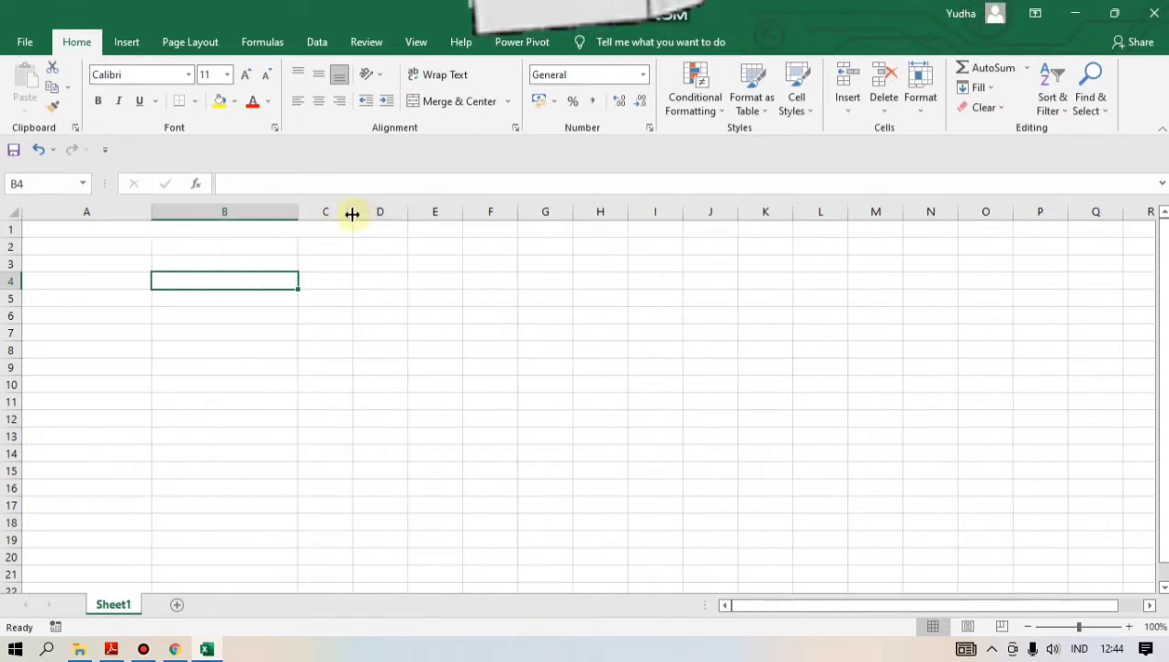
drag(353, 213, 509, 226)
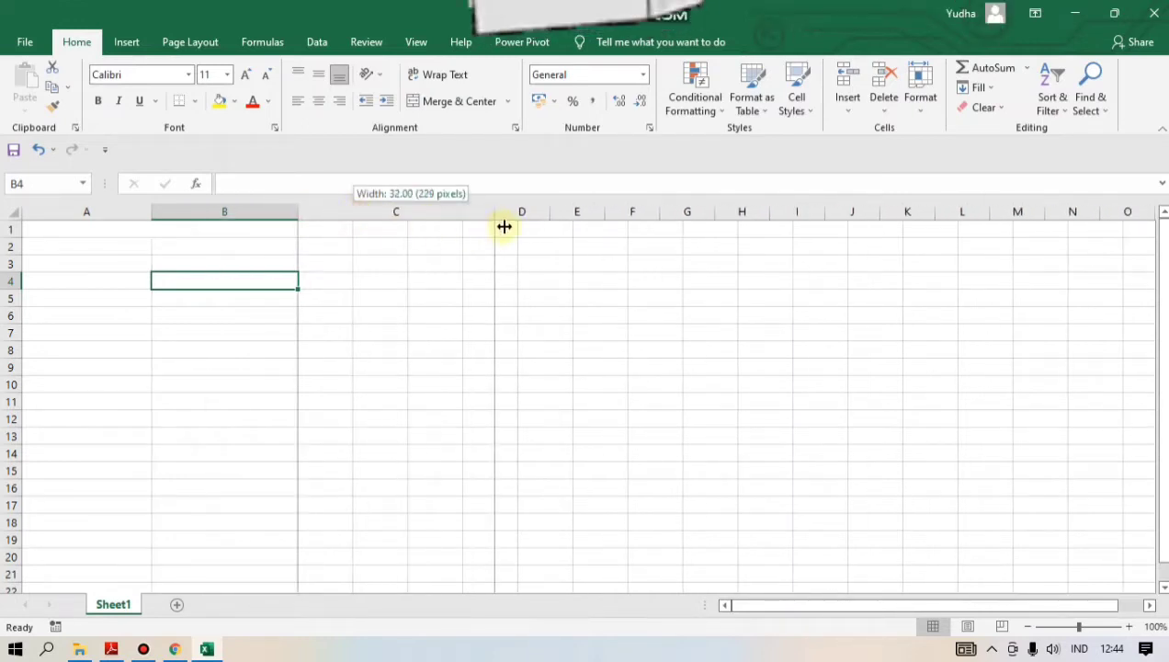
click(377, 315)
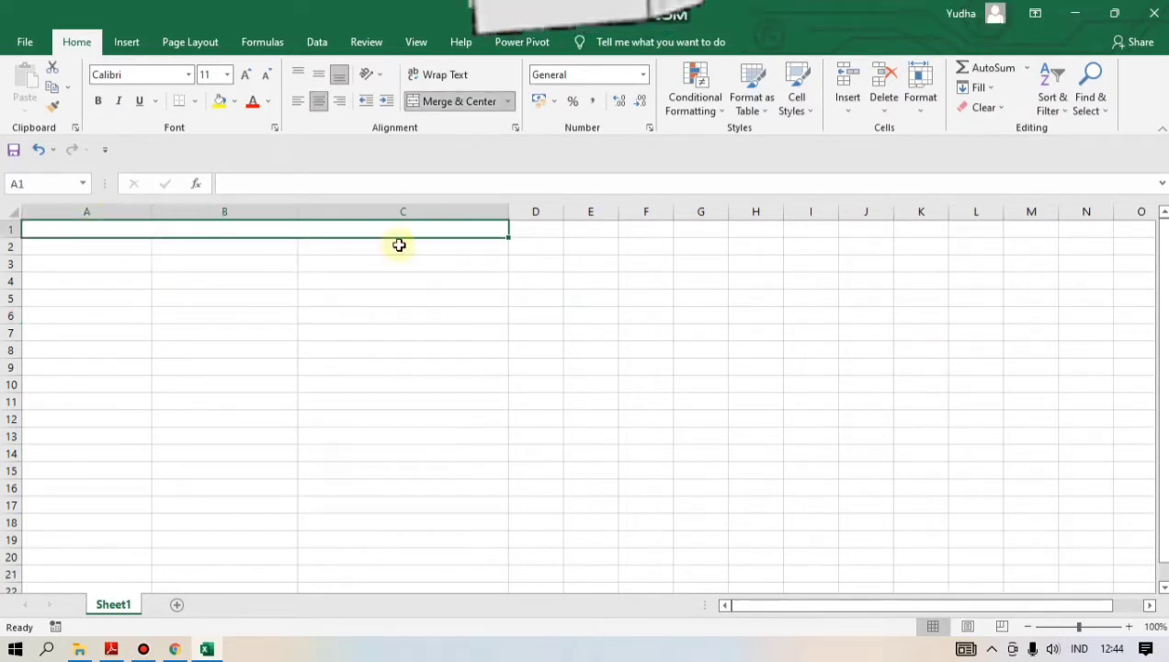
Enter the title 'TATA TERTIB SEKOLAH' in capitals in merged cell A1.
text(Tata)
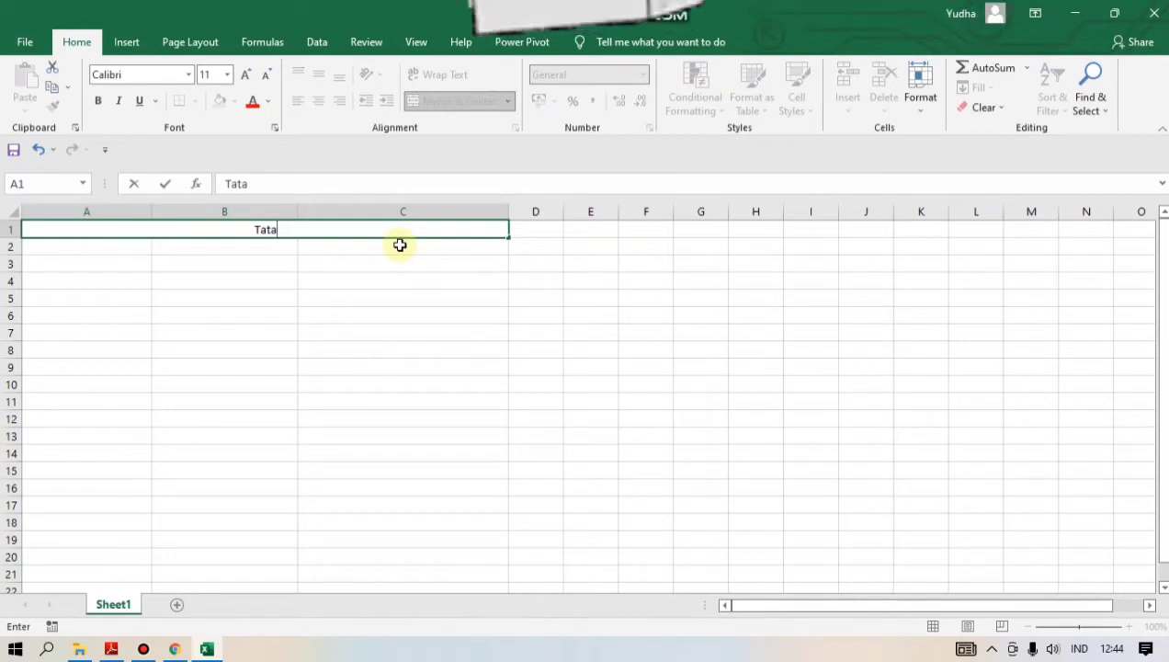
key(BackSpace)
key(BackSpace)
key(BackSpace)
text(A)
text(TA TERTIB)
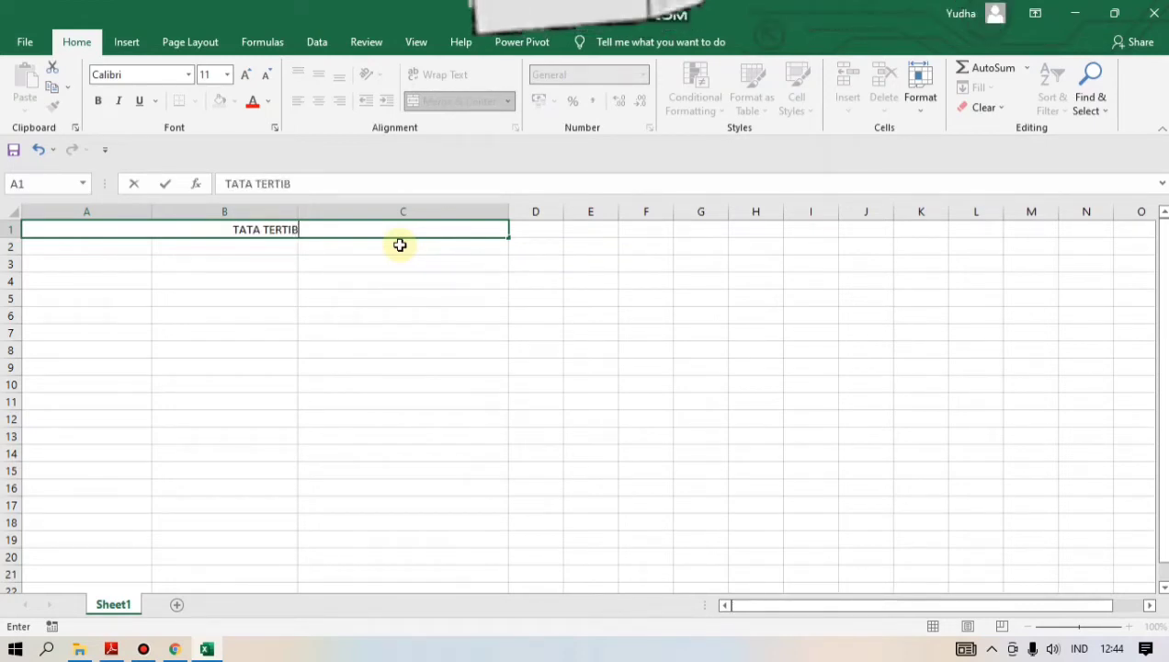
text( SEKOLAH)
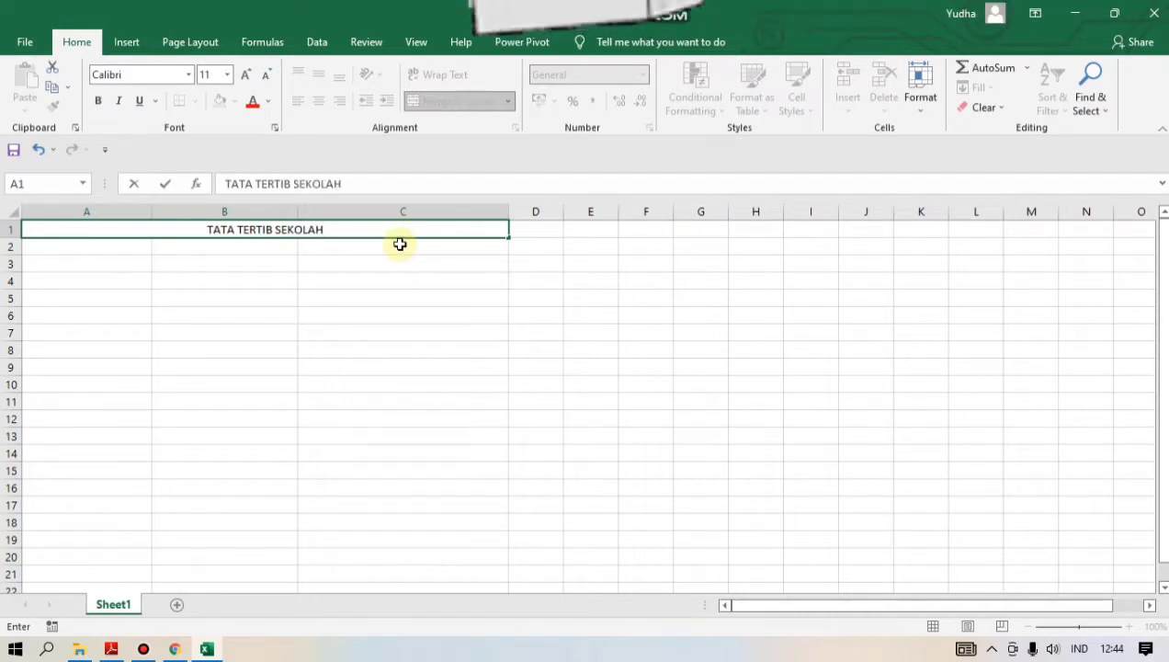
click(400, 243)
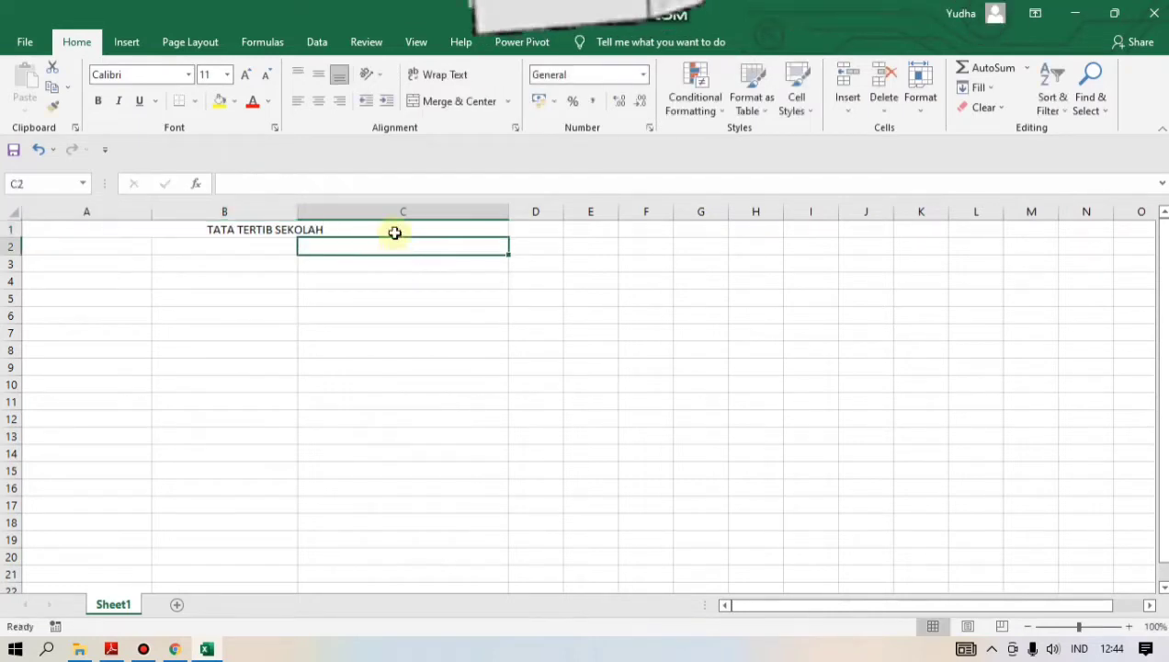
click(368, 300)
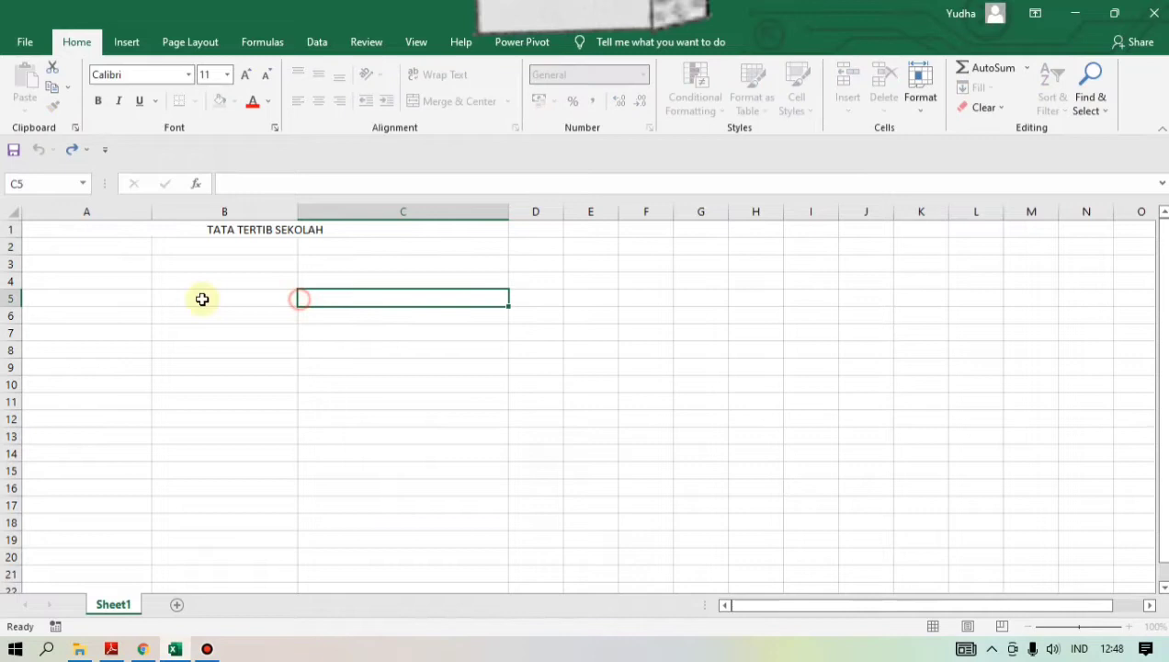
Enter the headers NO, TATA TERTIB and GAMBAR in cells A2, B2 and C2.
click(89, 243)
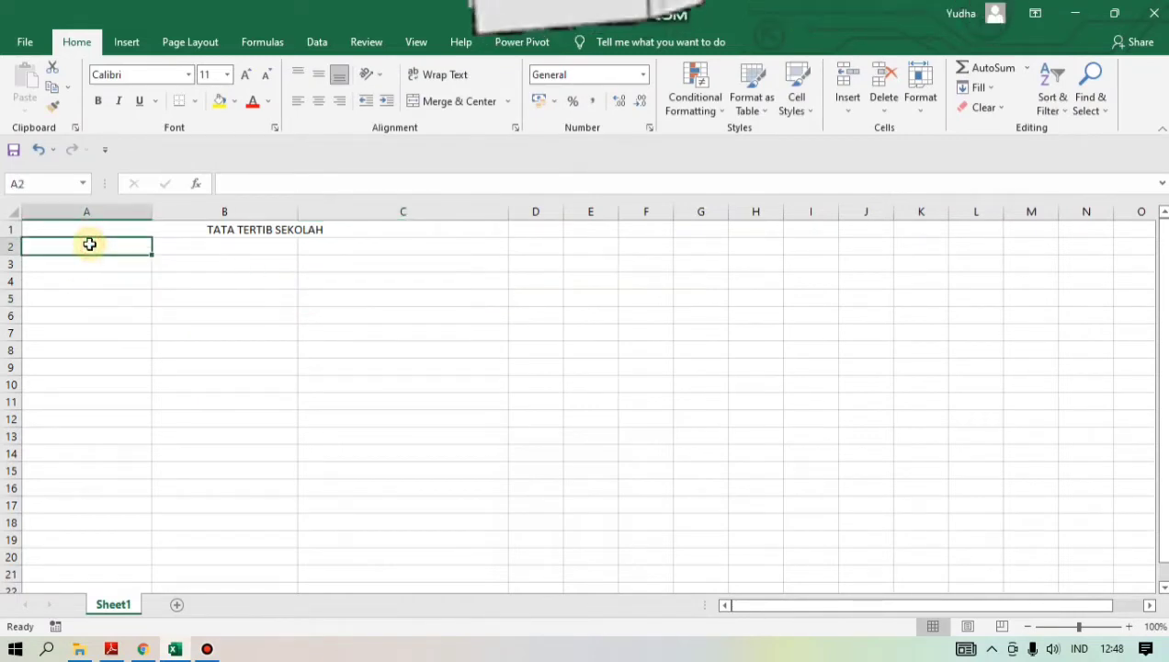
text(N)
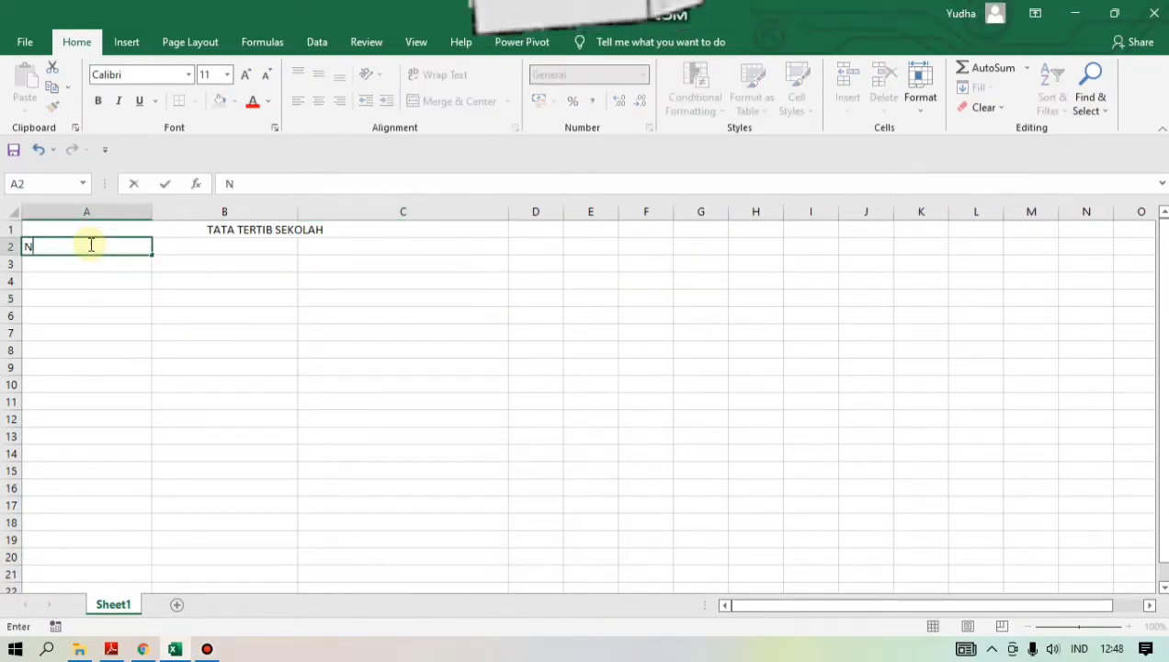
text(O)
click(213, 249)
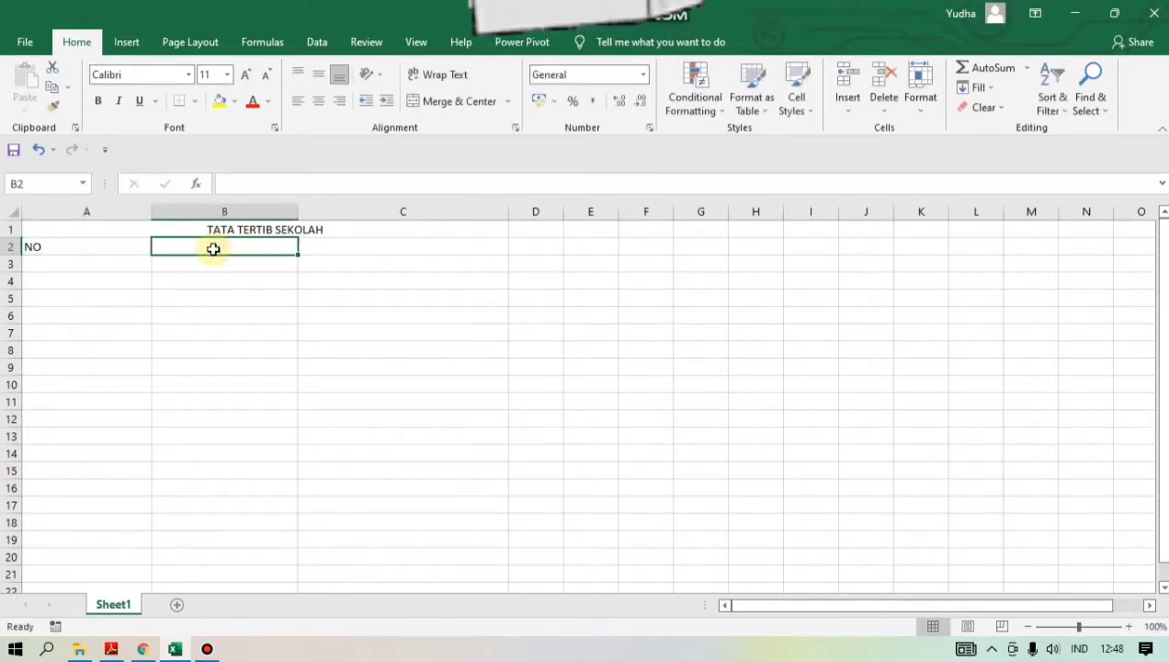
text(T)
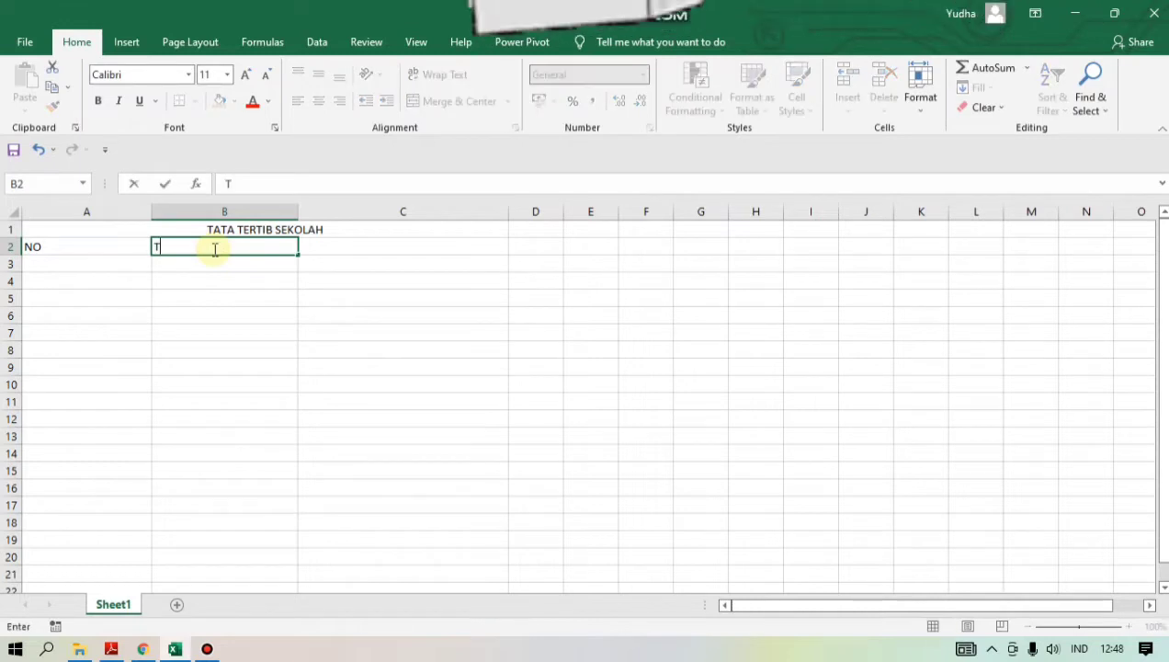
text(ATA)
text( TERTIB)
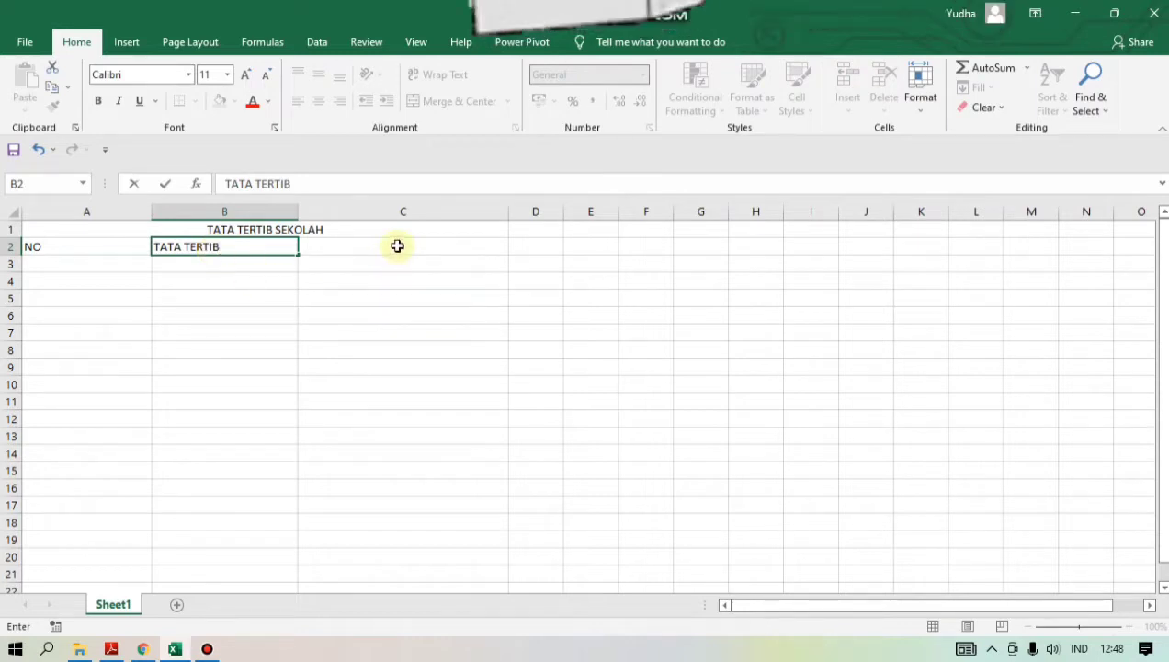
click(397, 245)
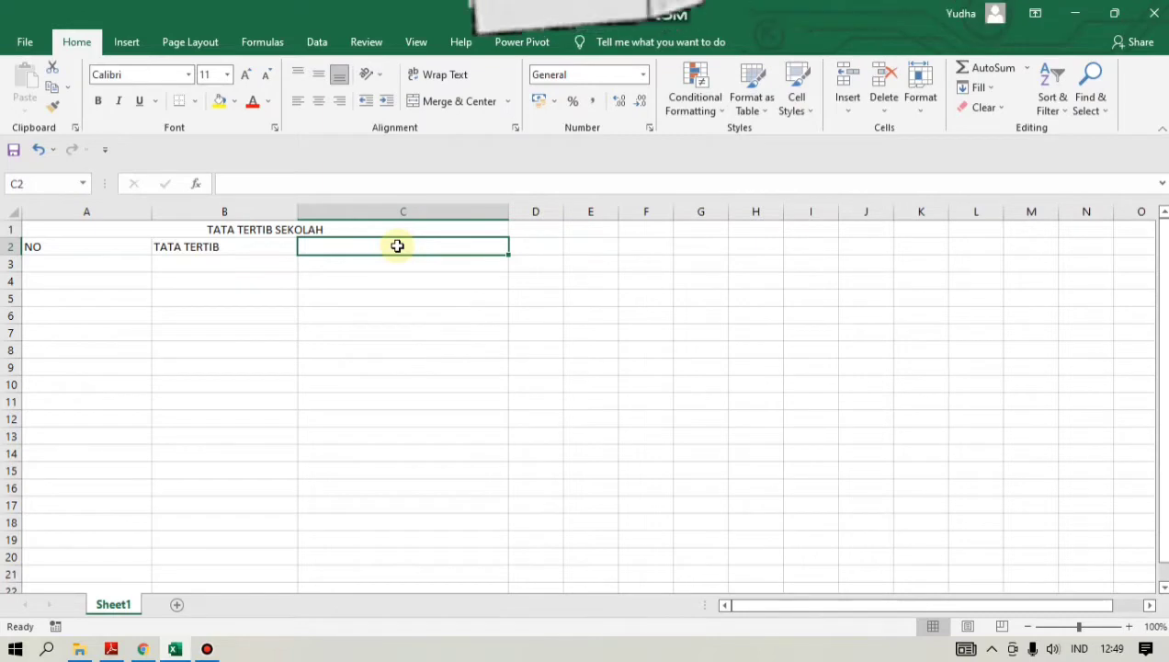
text(GAMBAR)
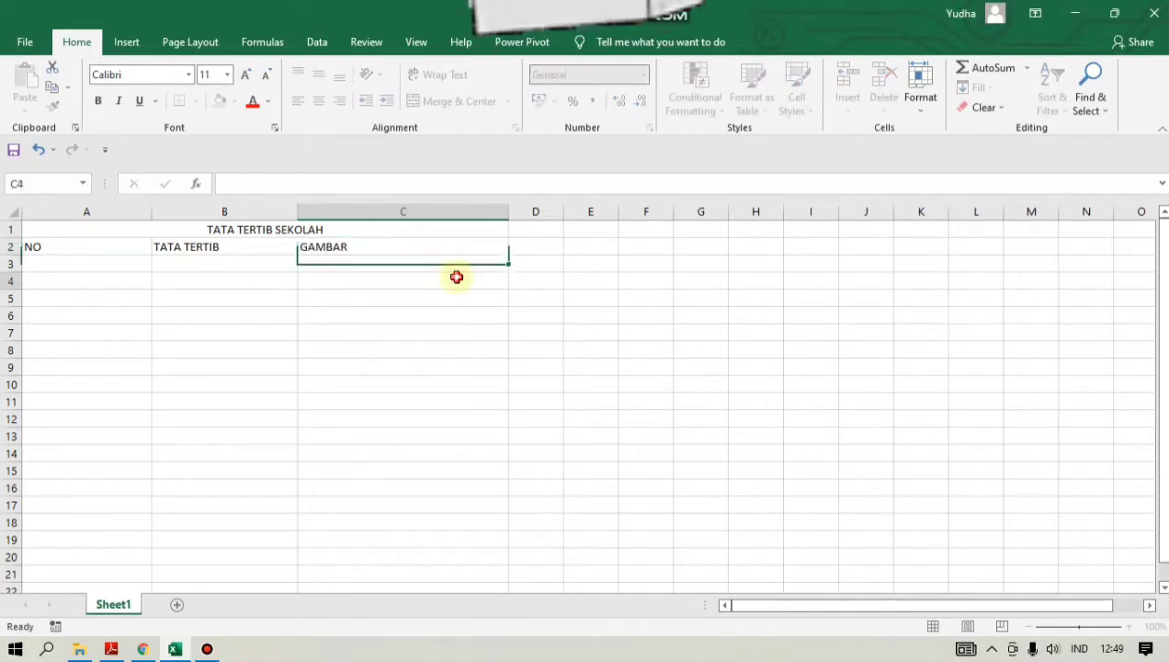
key(Return)
key(Home)
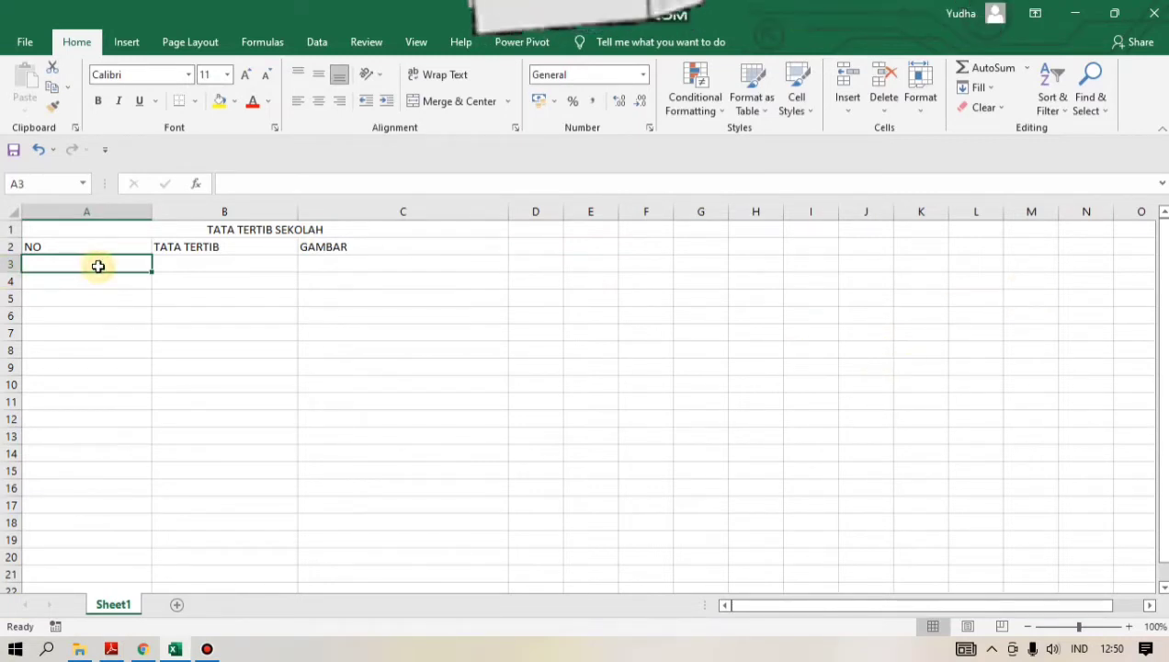
Fill cells A3 to A12 with the numbers 1 through 10.
text(1)
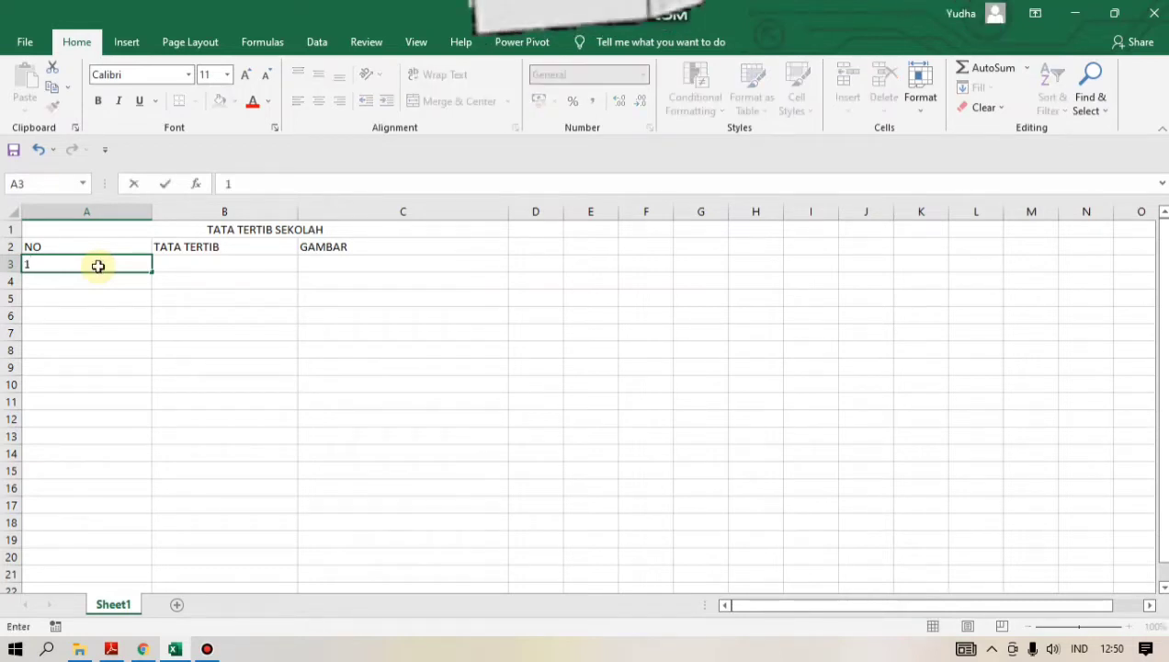
key(Return)
text(2)
key(Return)
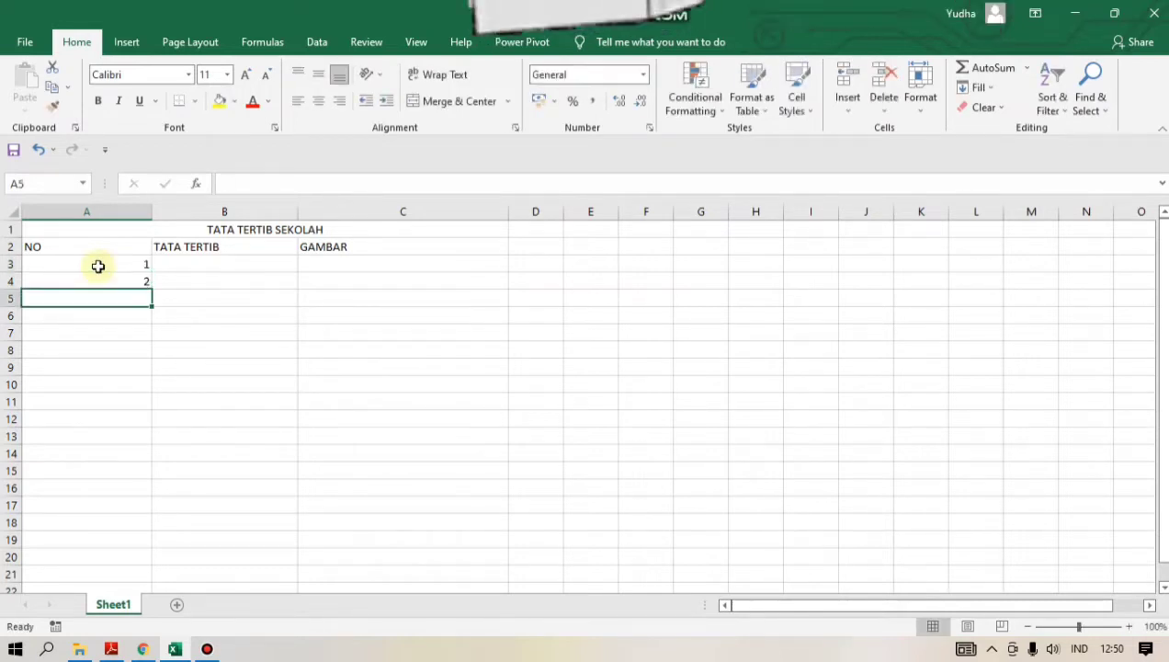
text(3)
key(Return)
text(4)
key(Return)
text(5)
key(Return)
text(6)
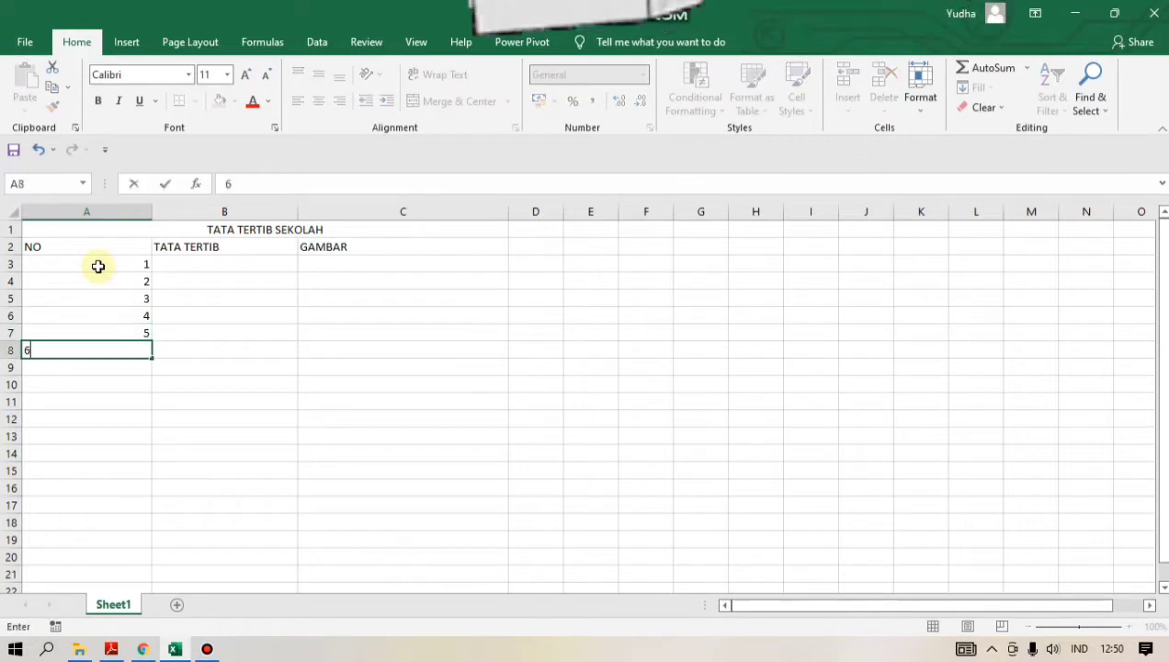
key(Return)
text(7)
key(Return)
text(8)
key(Return)
text(910)
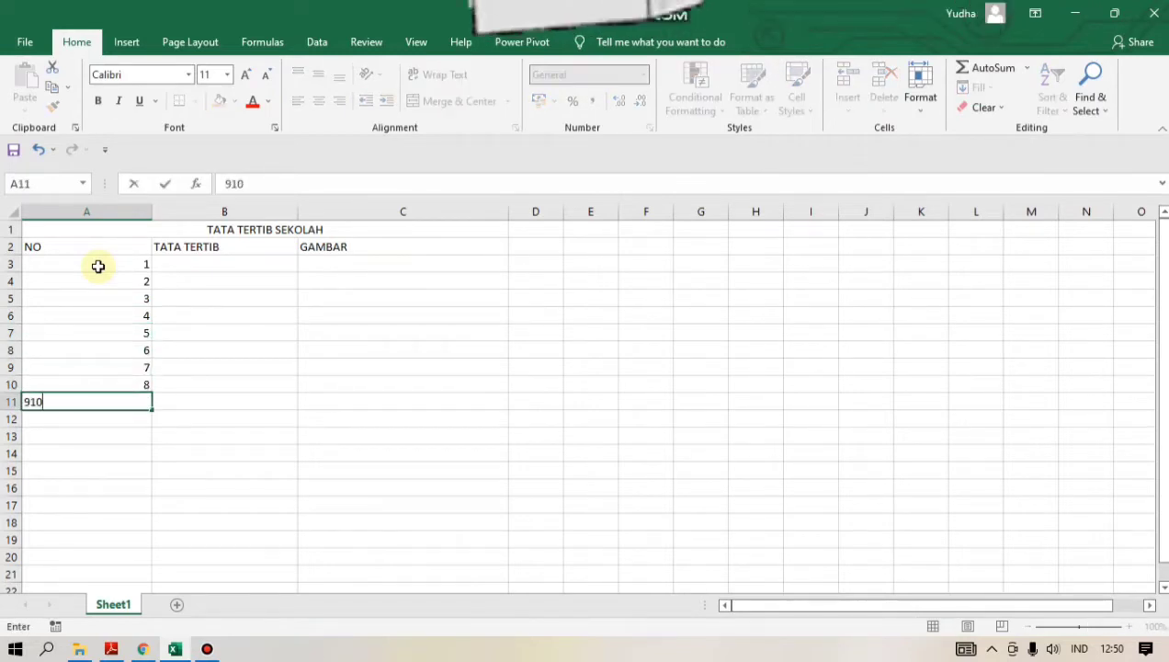
key(BackSpace)
key(BackSpace)
key(Return)
text(10)
key(Return)
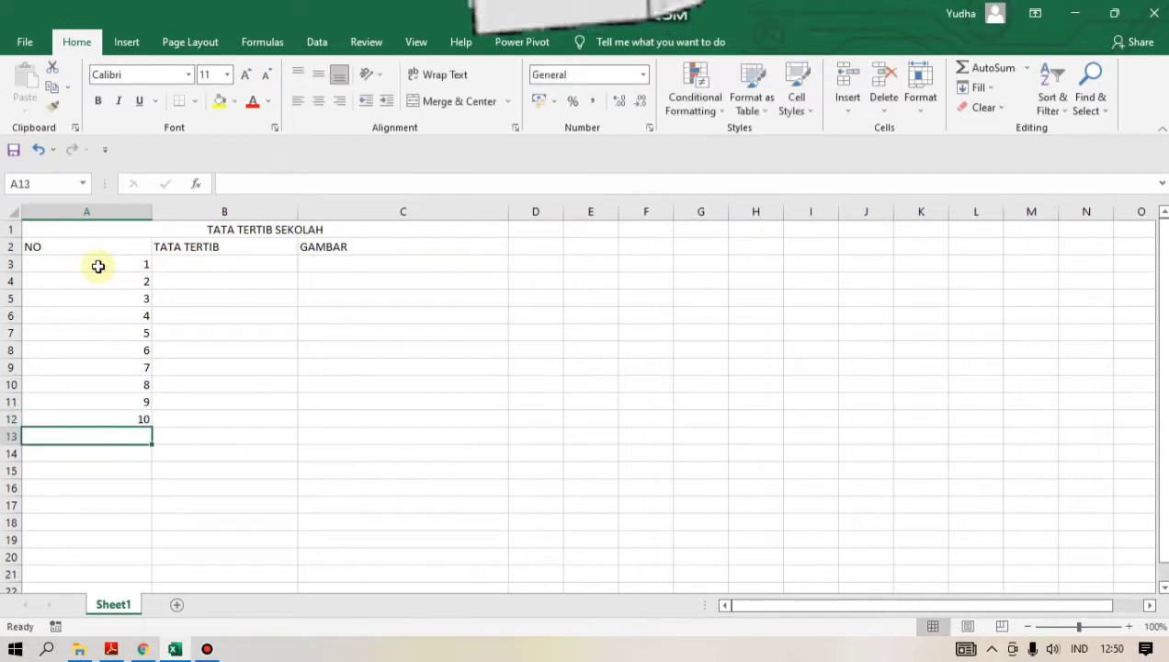
Enter the rules 'Tidak datang terlambat' and 'Tidak menyakiti teman' in B3 and B4.
click(200, 262)
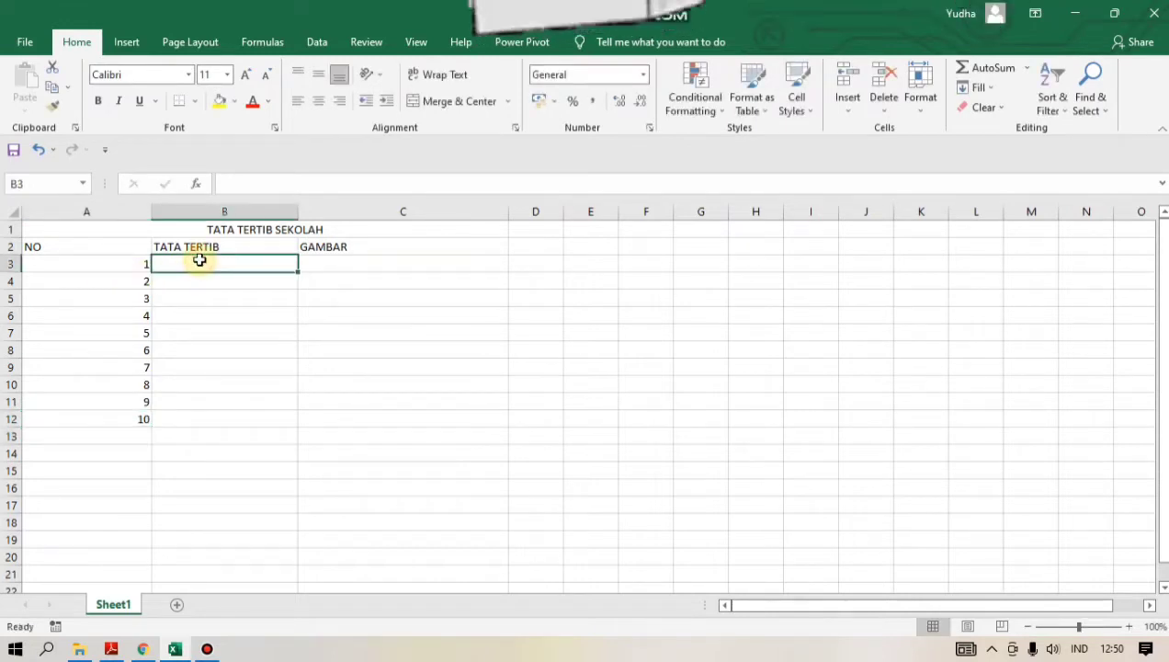
text(Tidak)
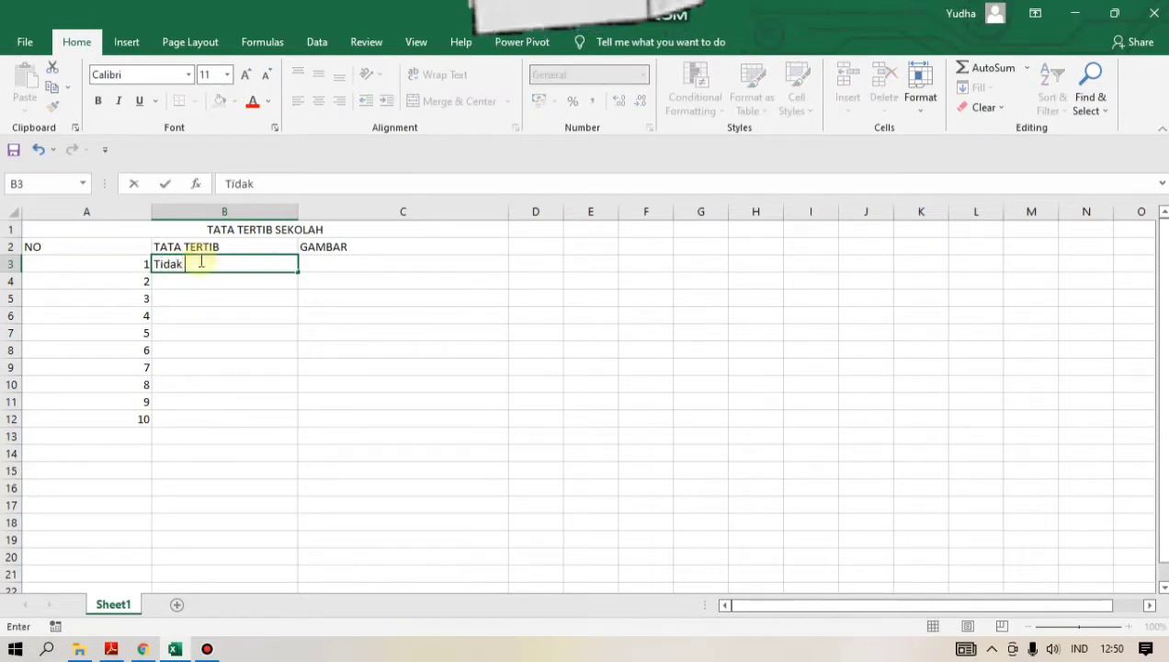
text( datang t)
text(erlamb)
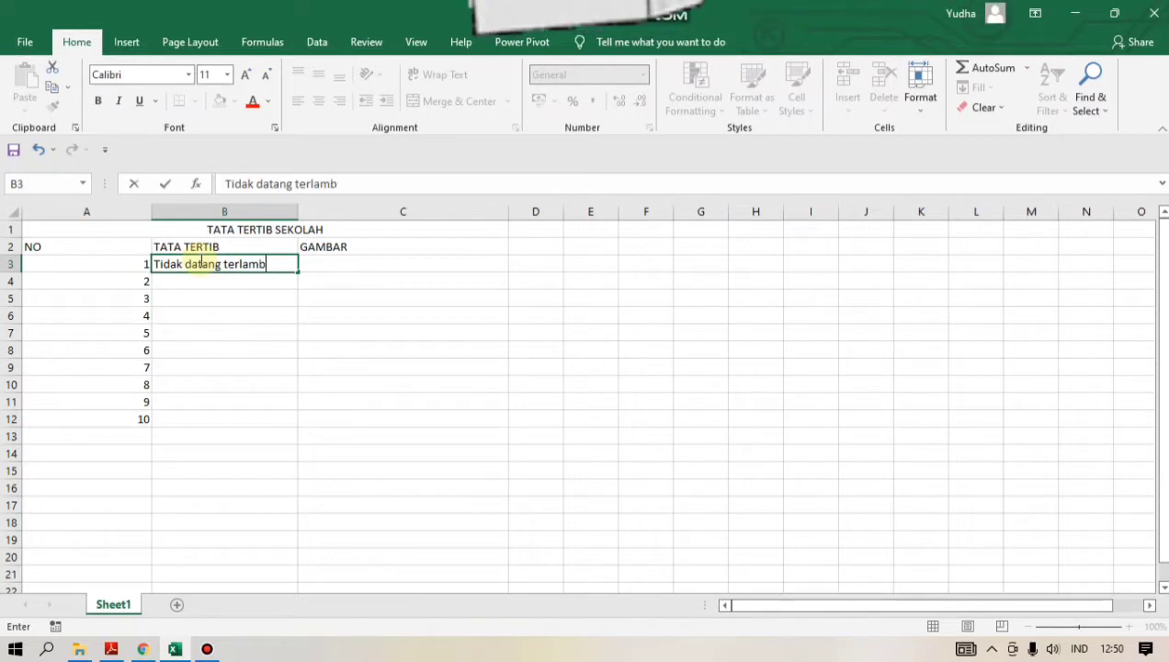
text(at)
key(Return)
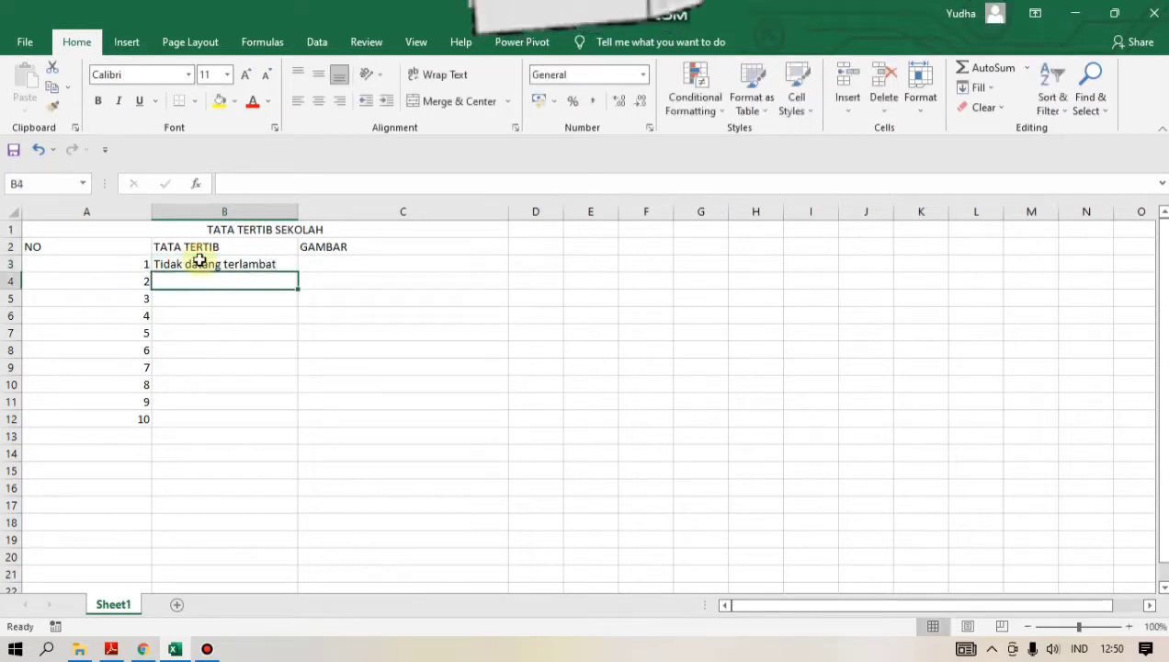
text(Tidak )
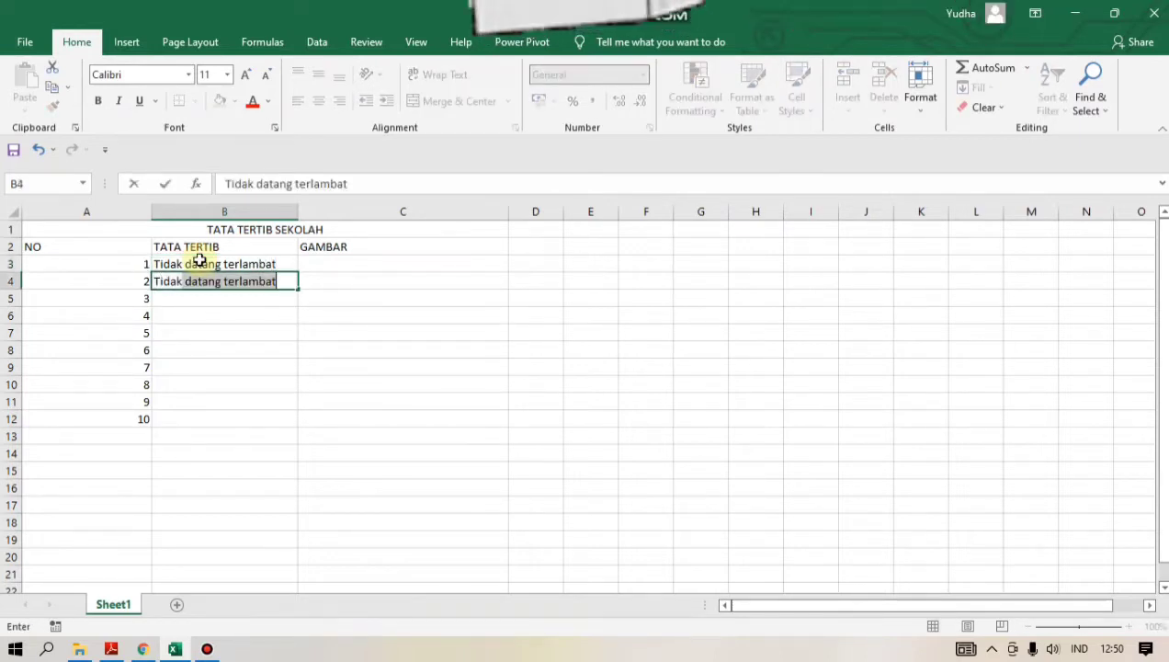
text(menyaki)
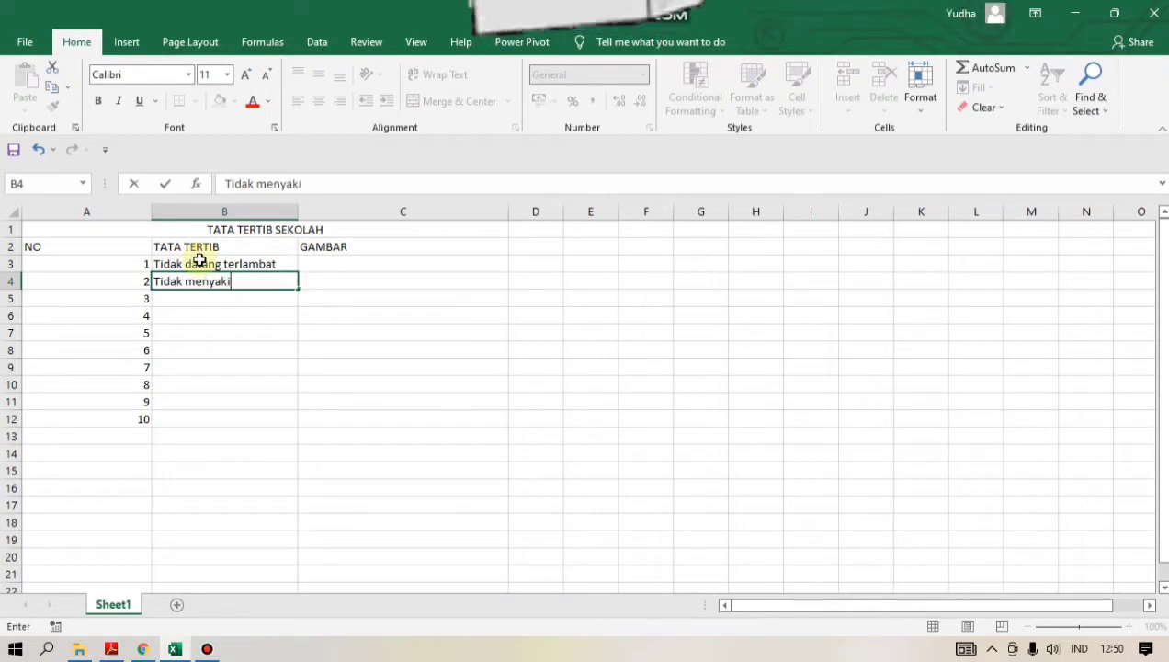
text(ti teman)
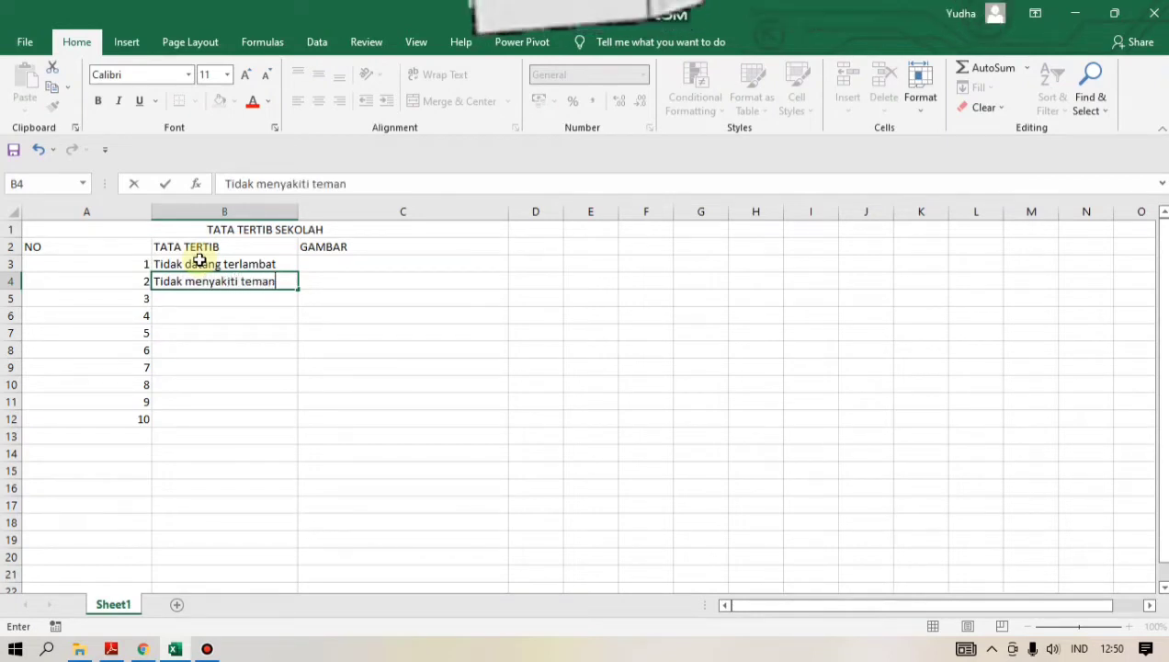
key(Return)
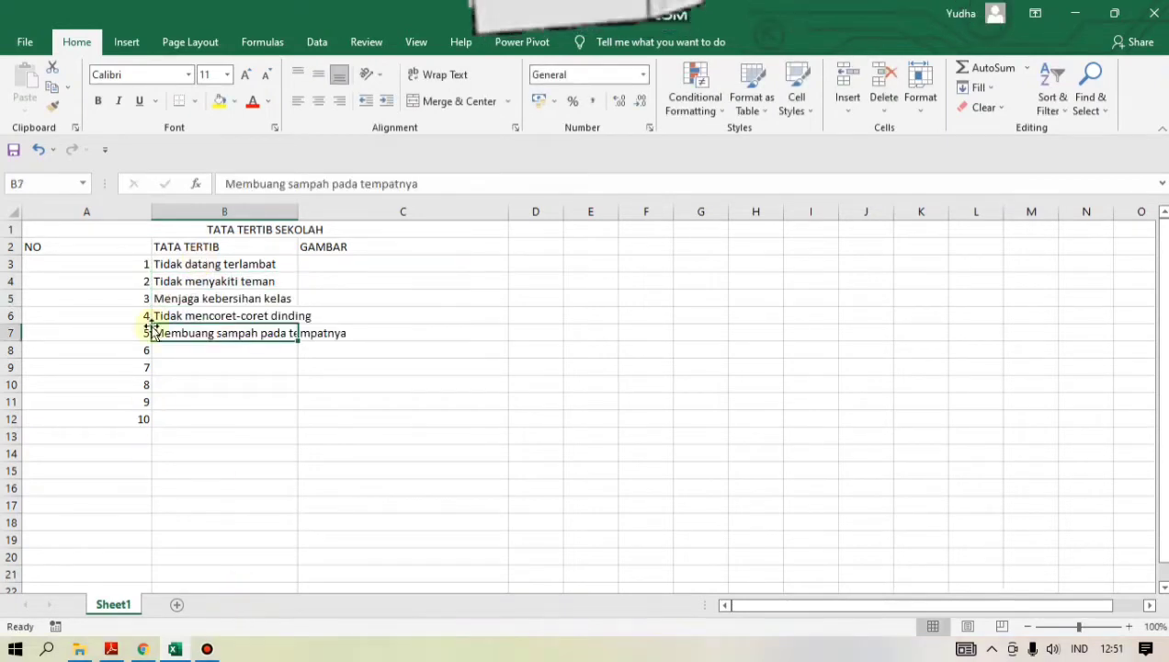
click(191, 265)
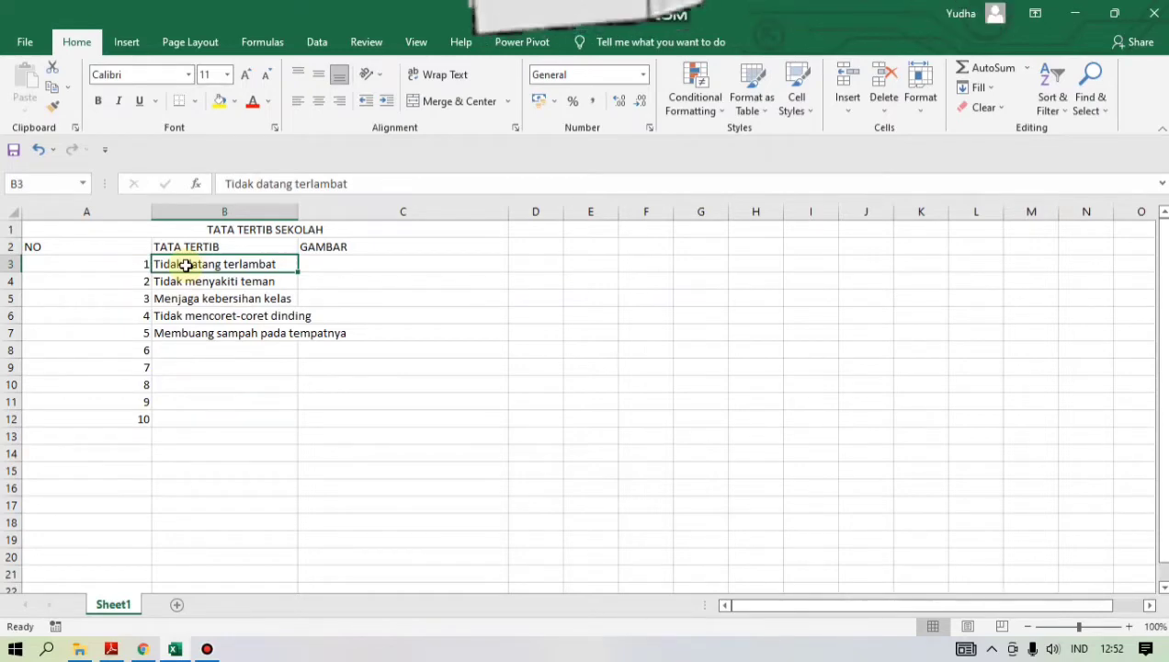
Merge cells C3 through C12 under GAMBAR into one tall picture cell.
click(349, 299)
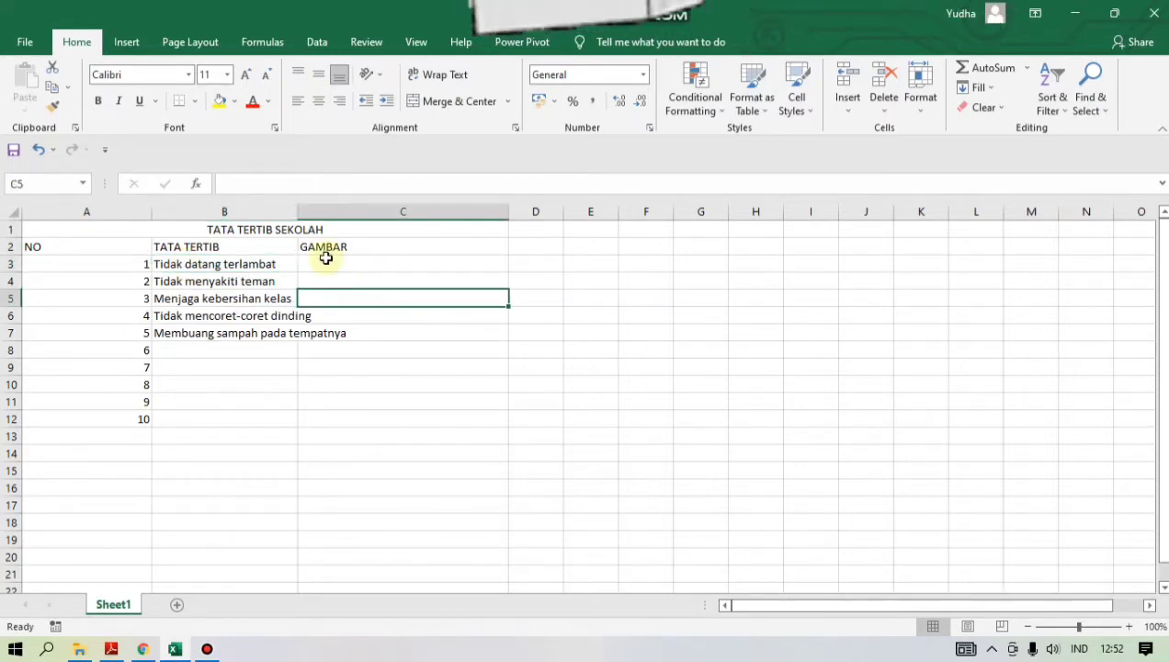
mouse_move(422, 276)
mouse_down()
mouse_move(422, 359)
mouse_move(405, 278)
mouse_up()
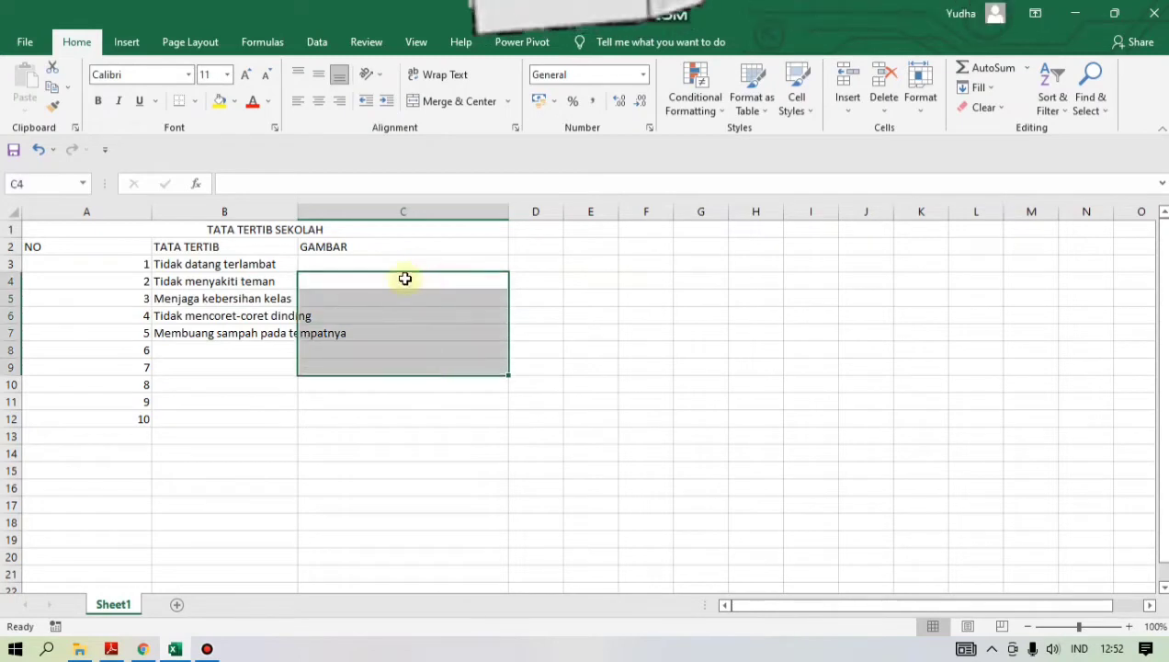
click(412, 265)
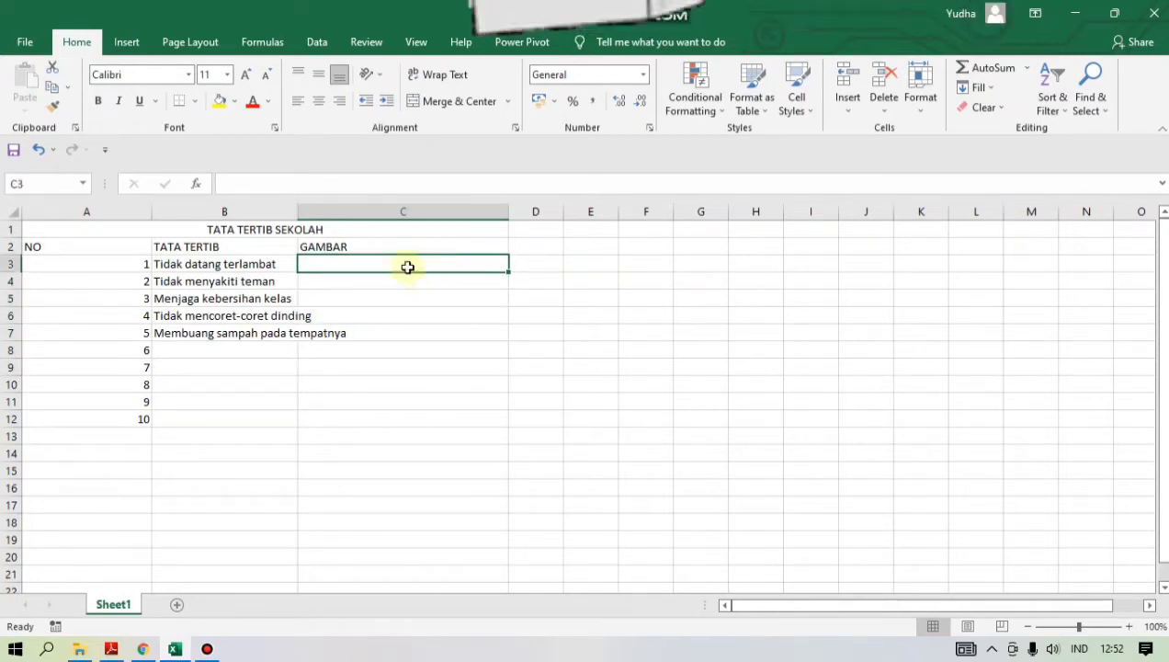
click(390, 418)
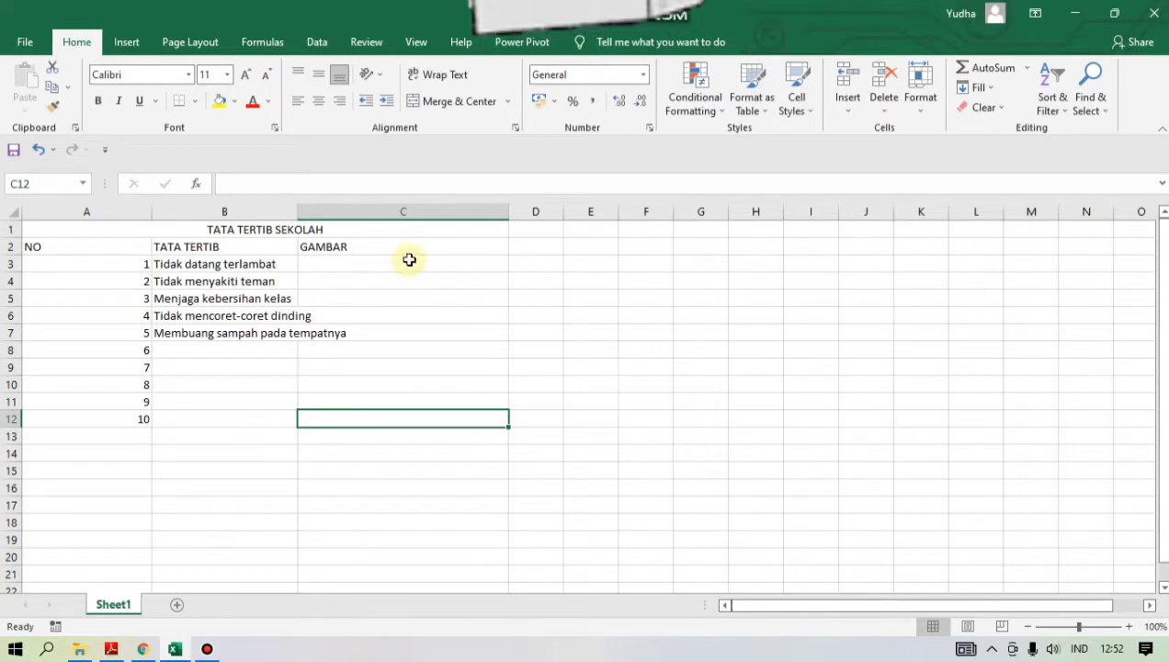
click(409, 260)
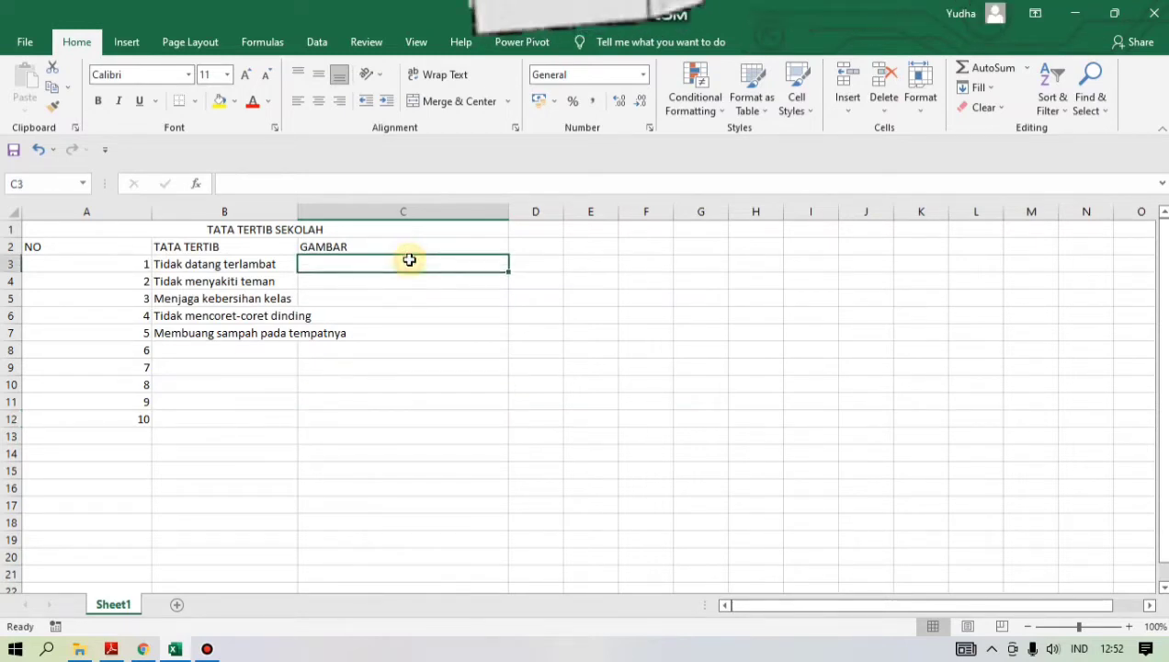
drag(409, 260, 410, 413)
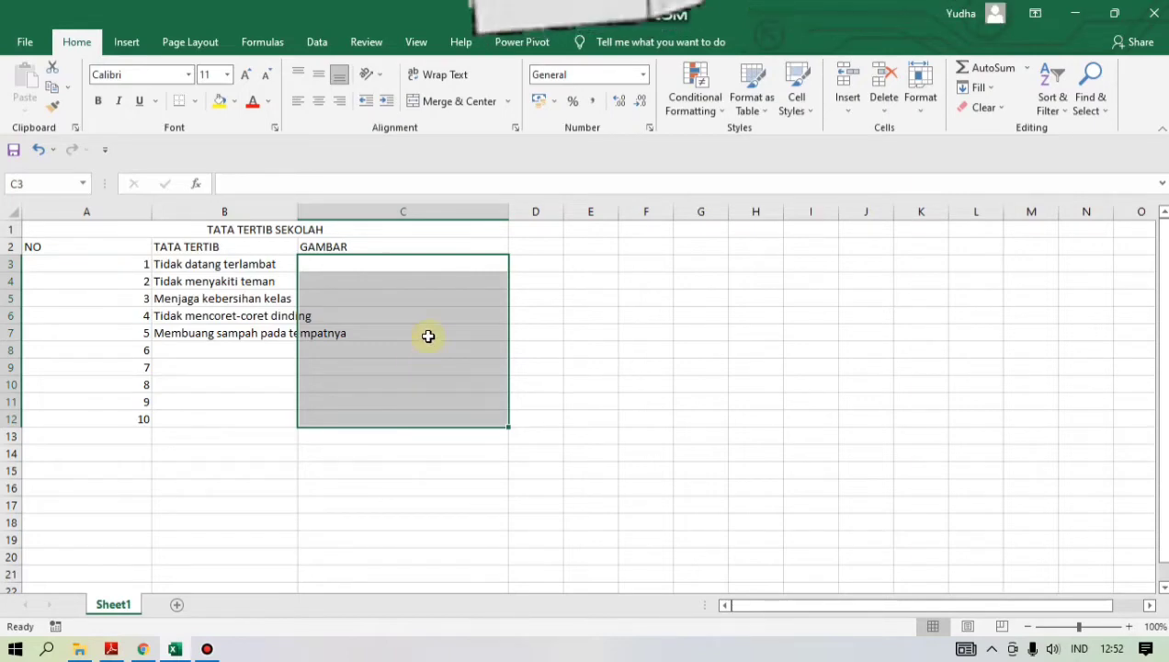
click(413, 103)
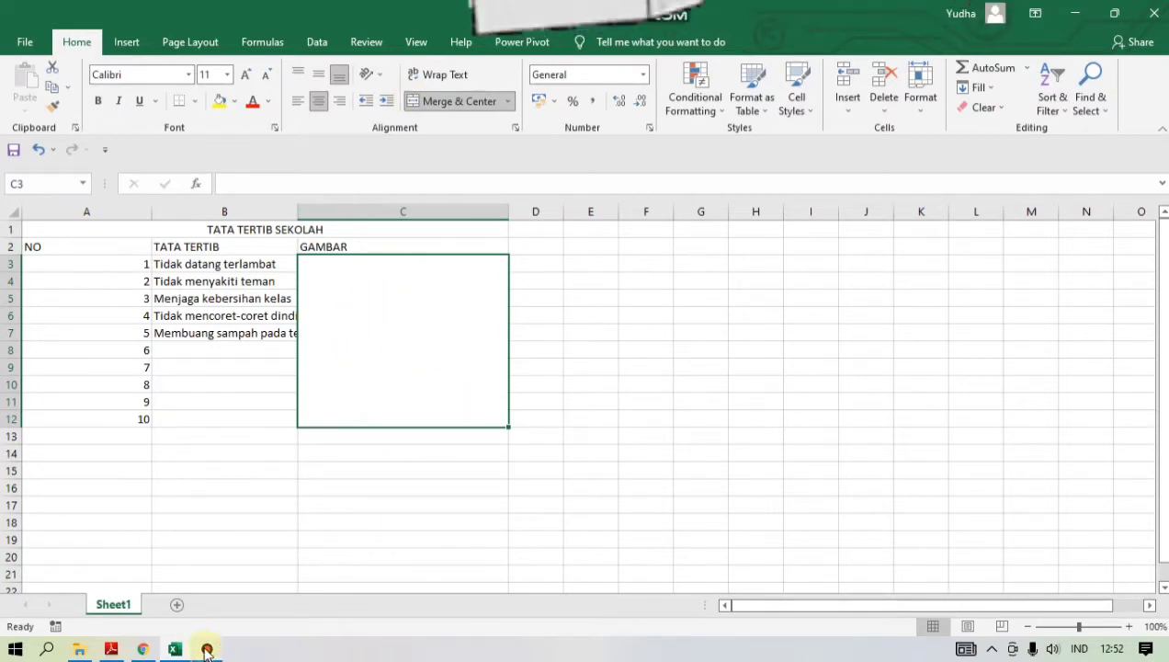
click(540, 367)
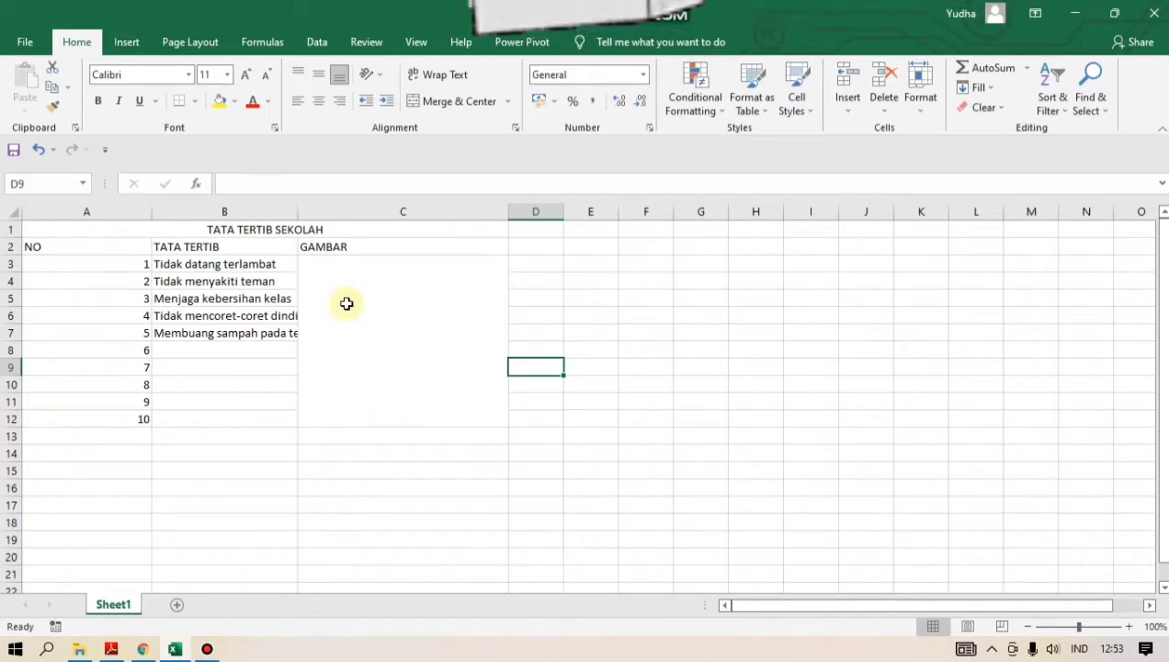
Apply All Borders to the table range A1:C12.
click(32, 230)
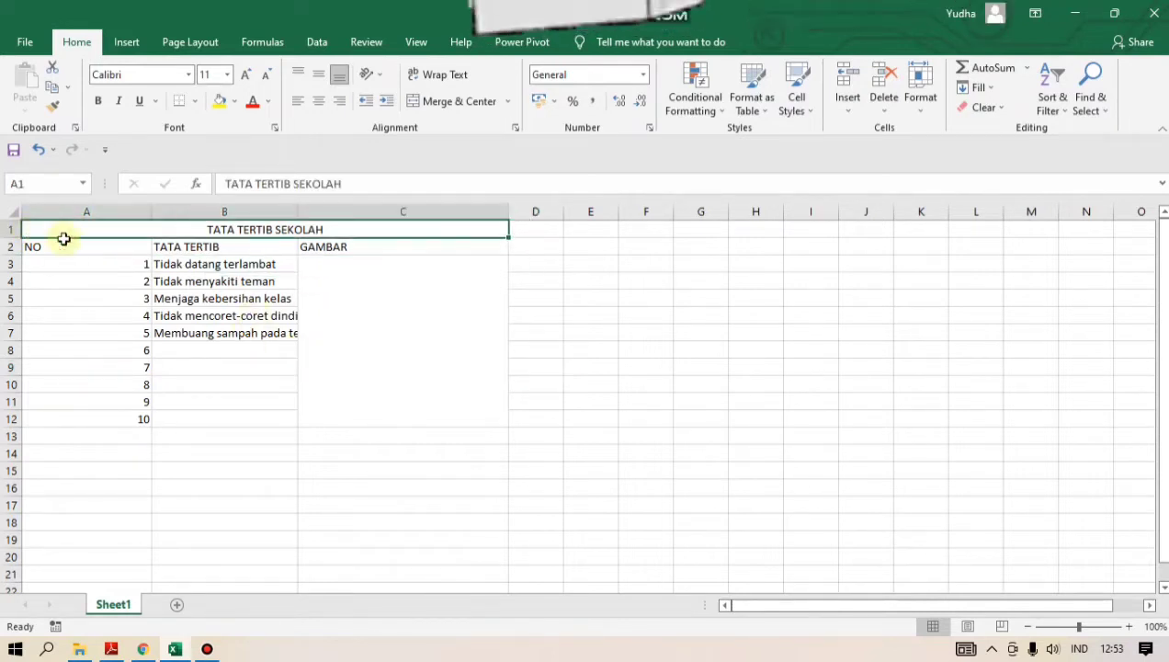
drag(63, 239, 496, 419)
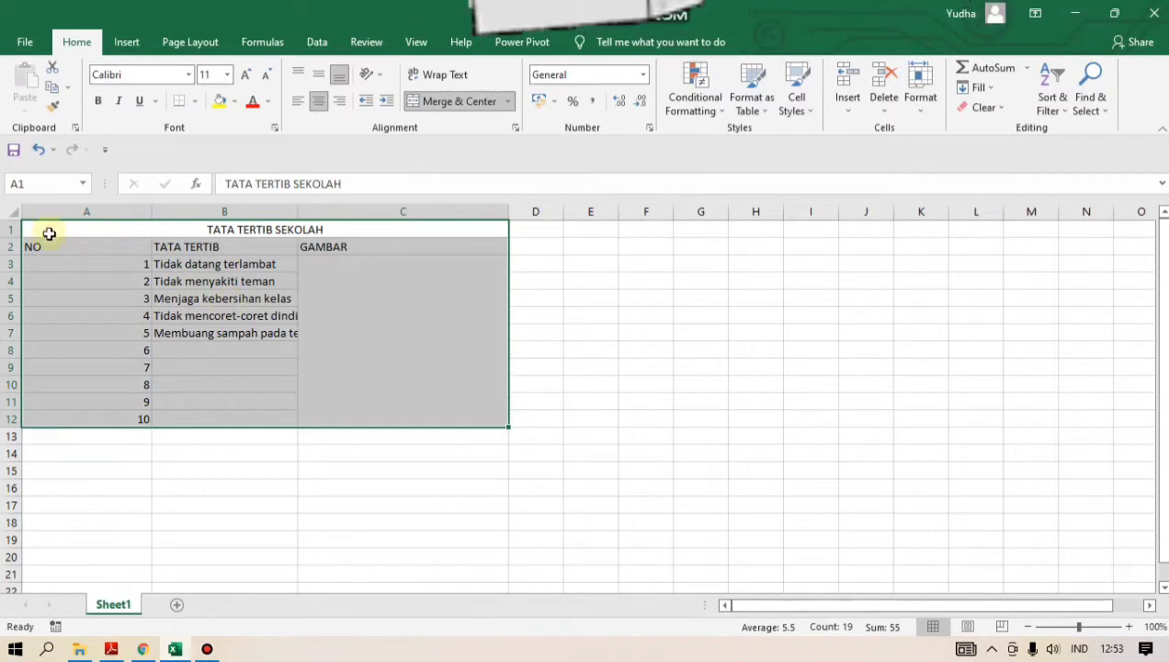
drag(67, 236, 151, 321)
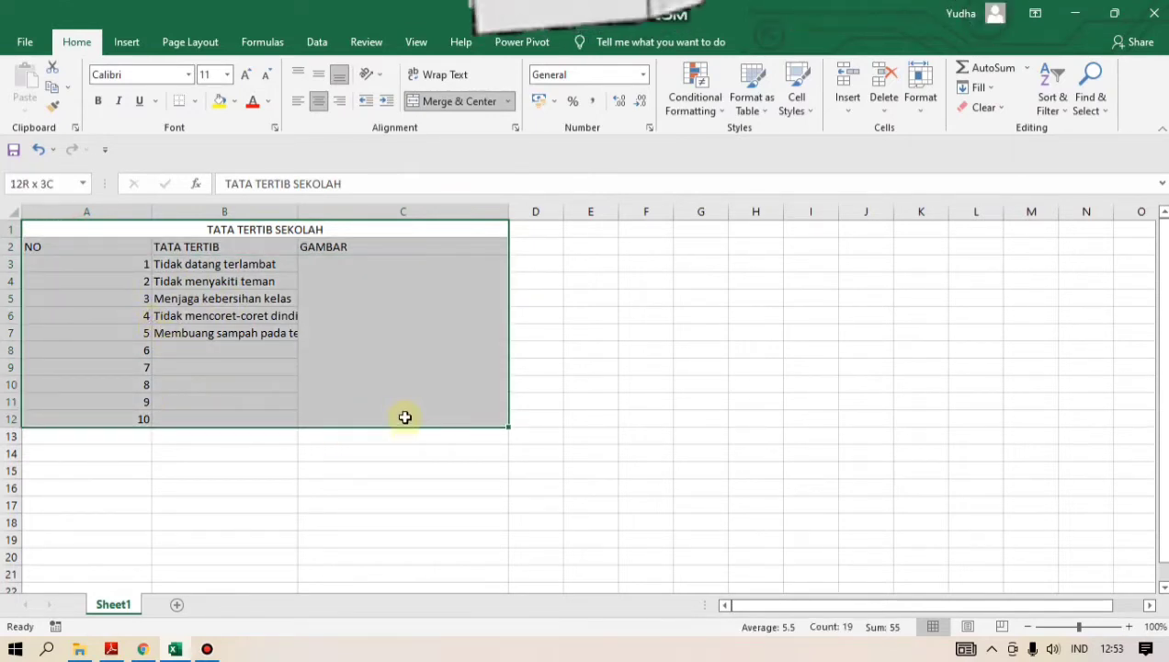
drag(404, 418, 406, 417)
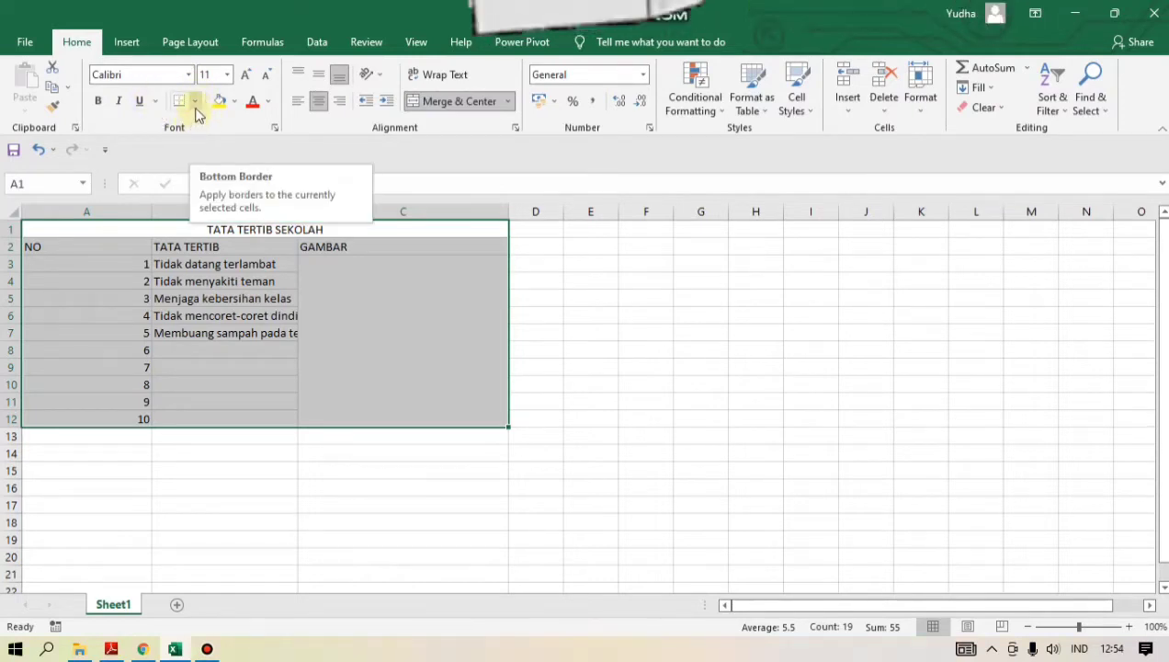
click(195, 109)
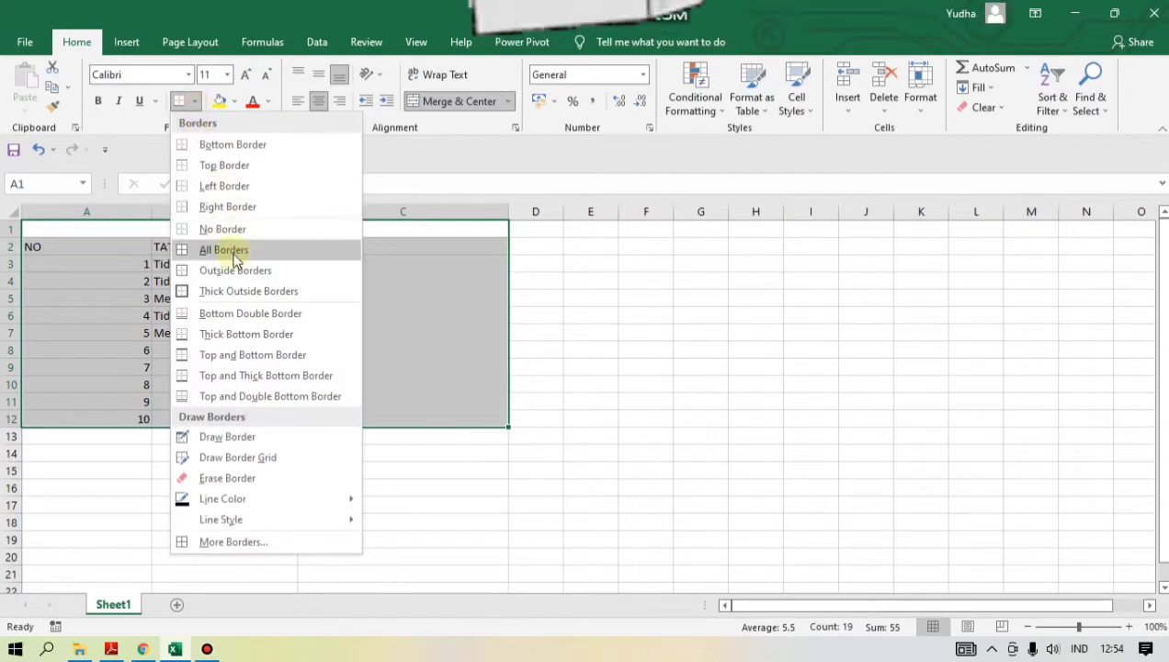
click(283, 256)
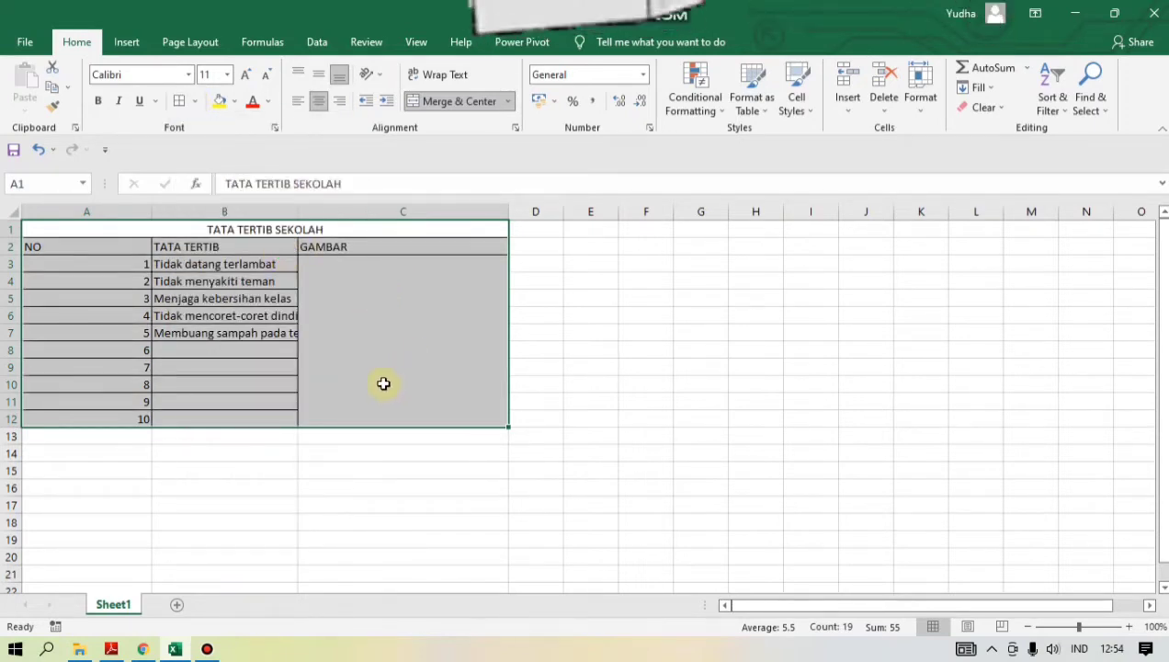
drag(383, 264, 383, 418)
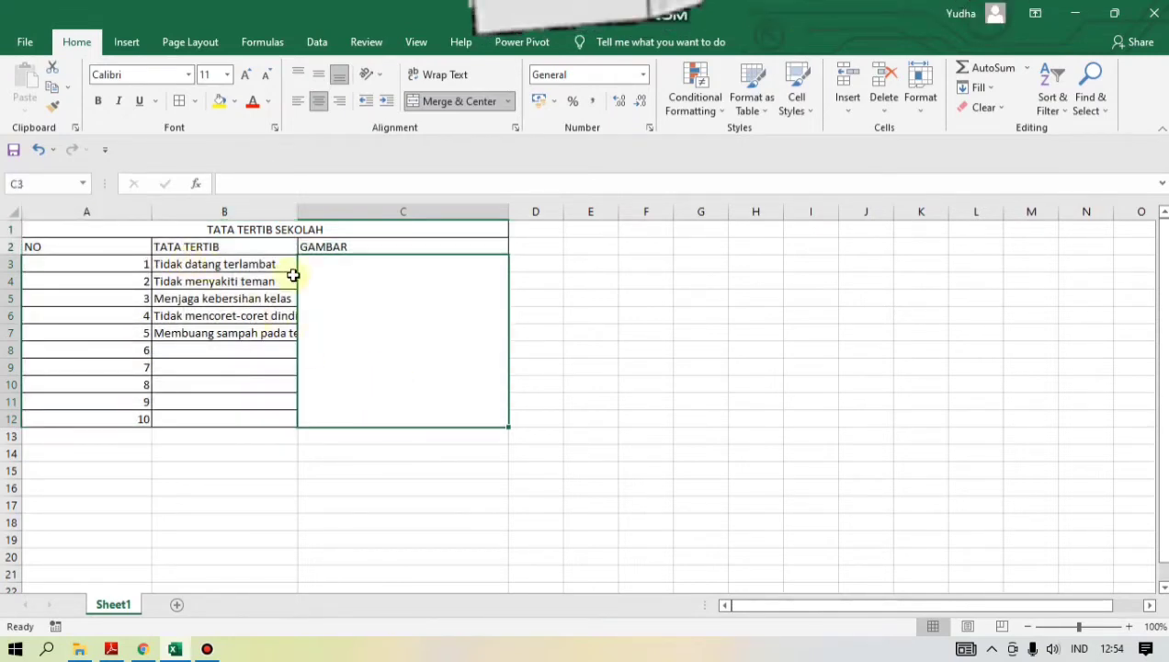
Widen column B for the rules and narrow column A to fit the numbers.
click(284, 349)
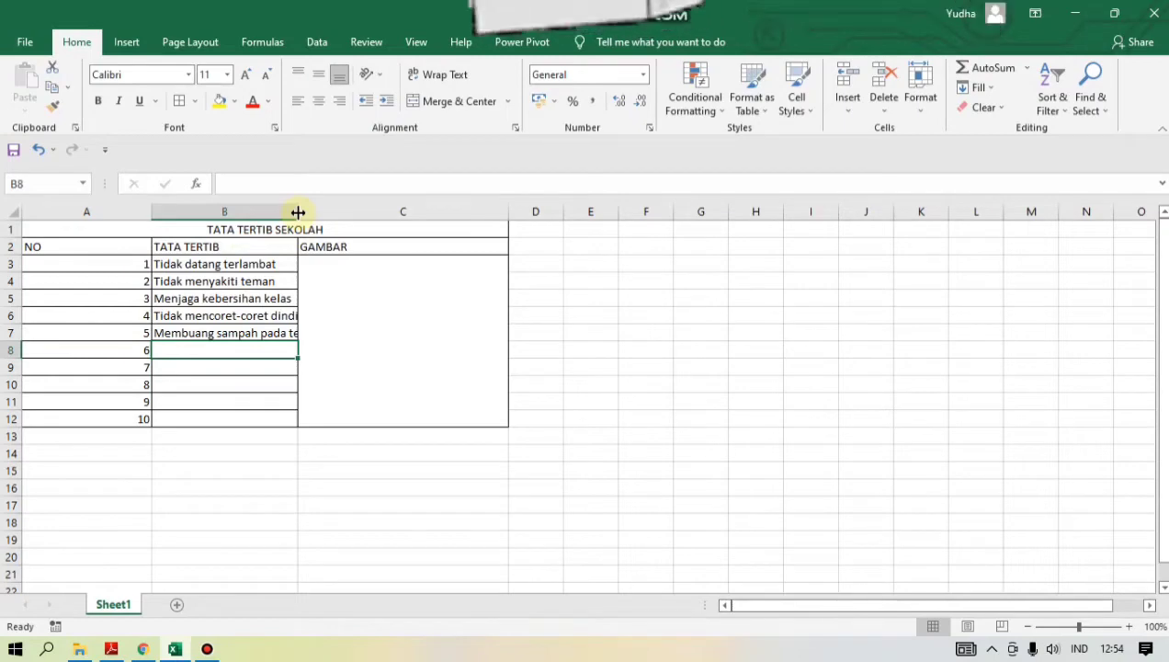
drag(298, 212, 398, 215)
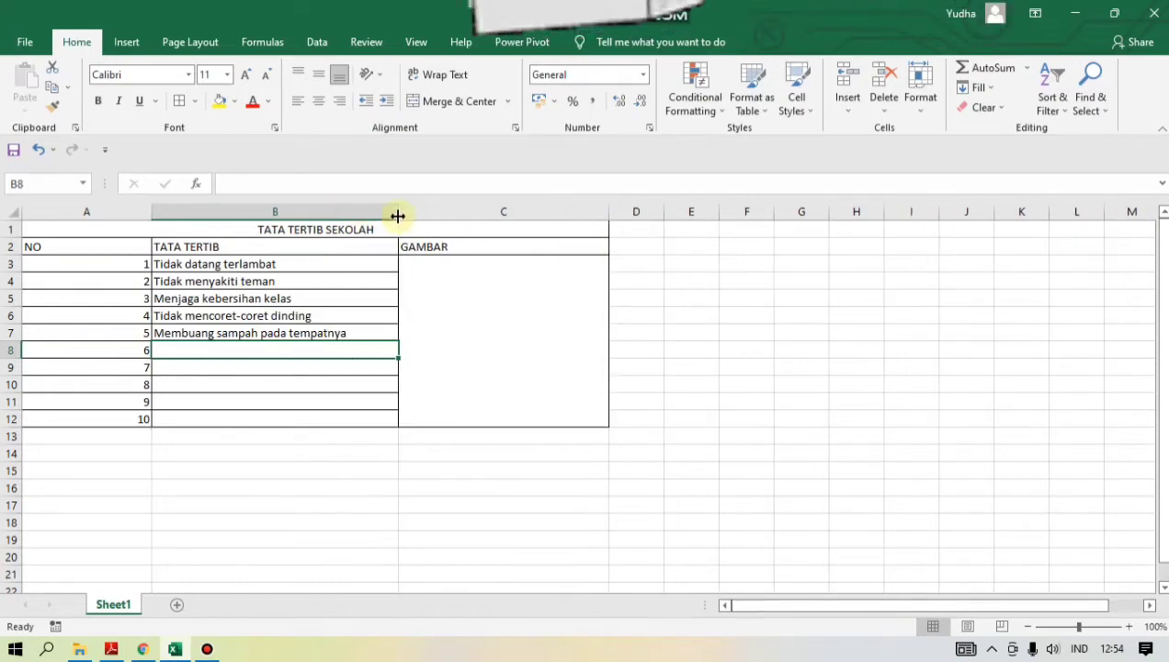
click(136, 267)
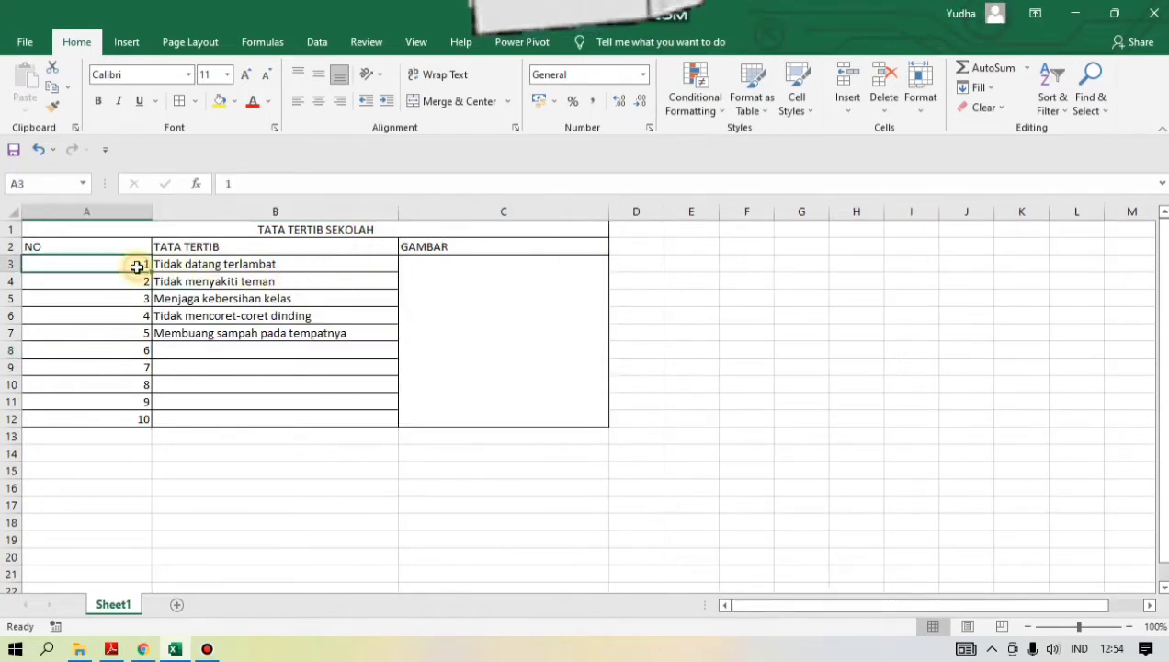
click(125, 421)
drag(135, 263, 125, 424)
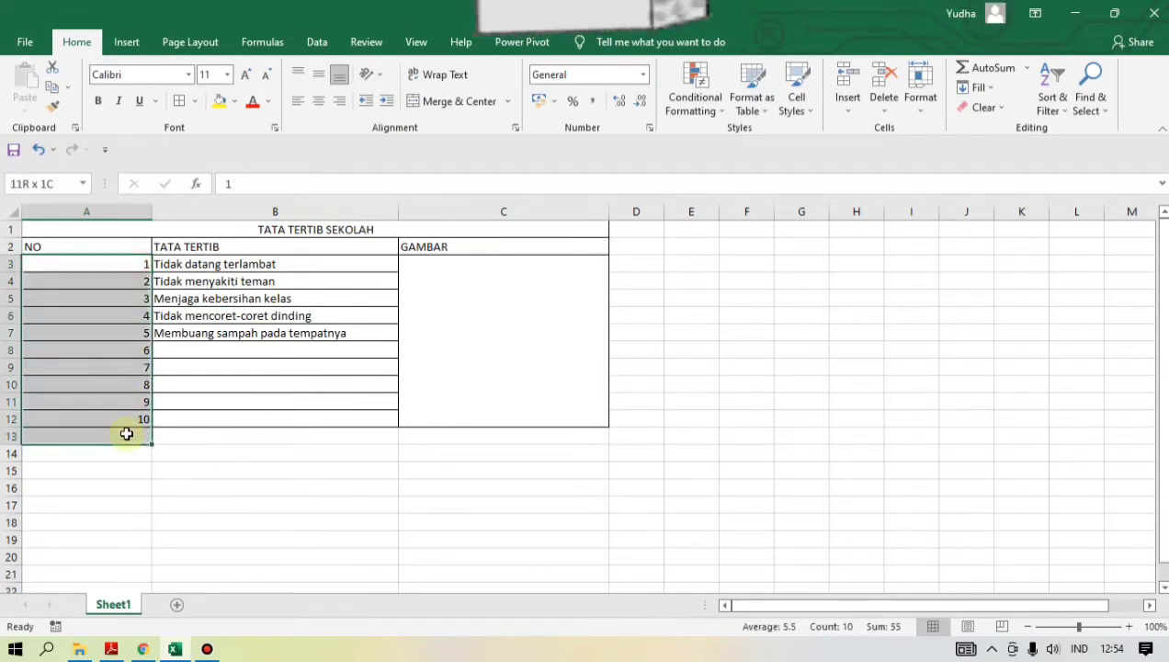
click(141, 384)
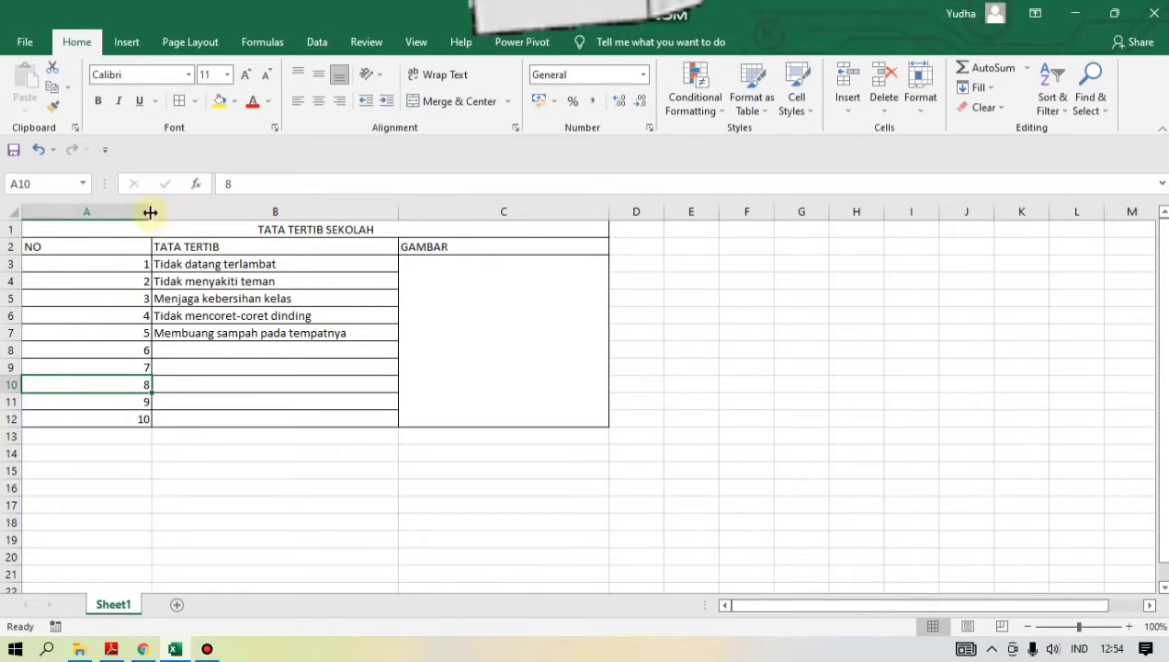
drag(150, 212, 48, 217)
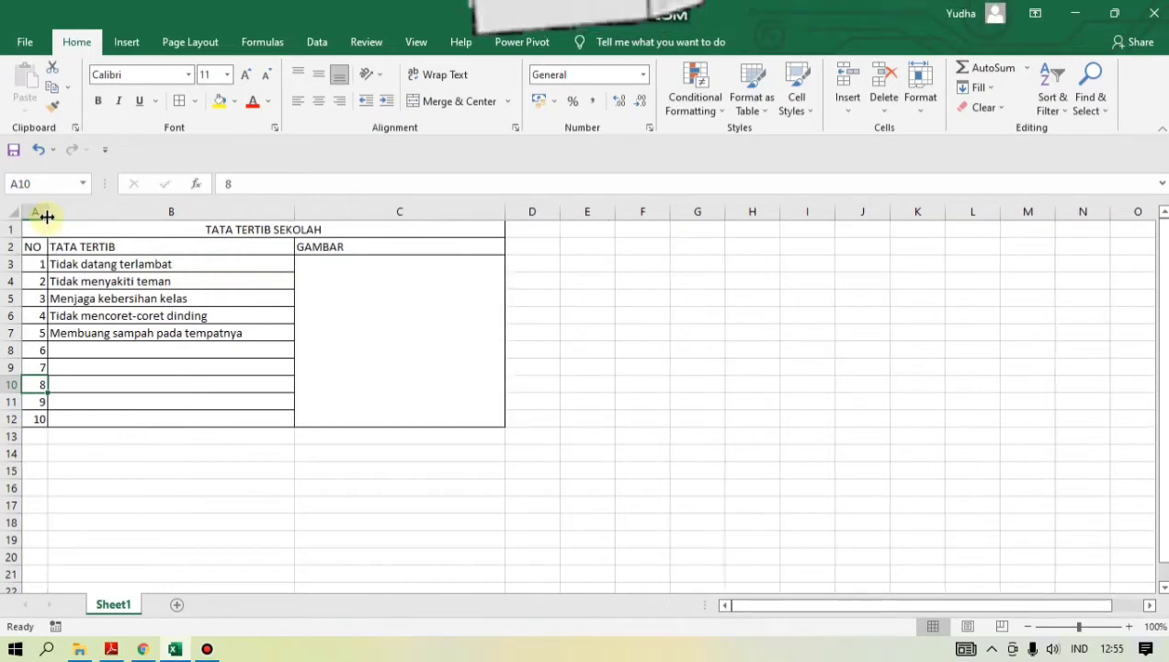
click(189, 395)
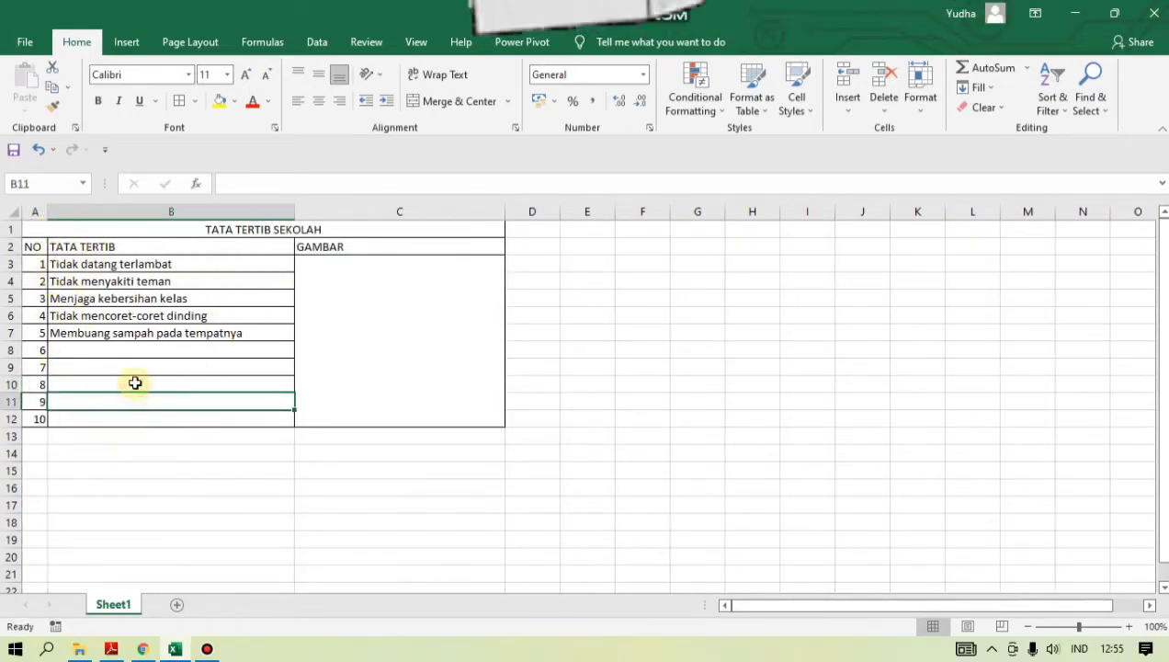
click(306, 230)
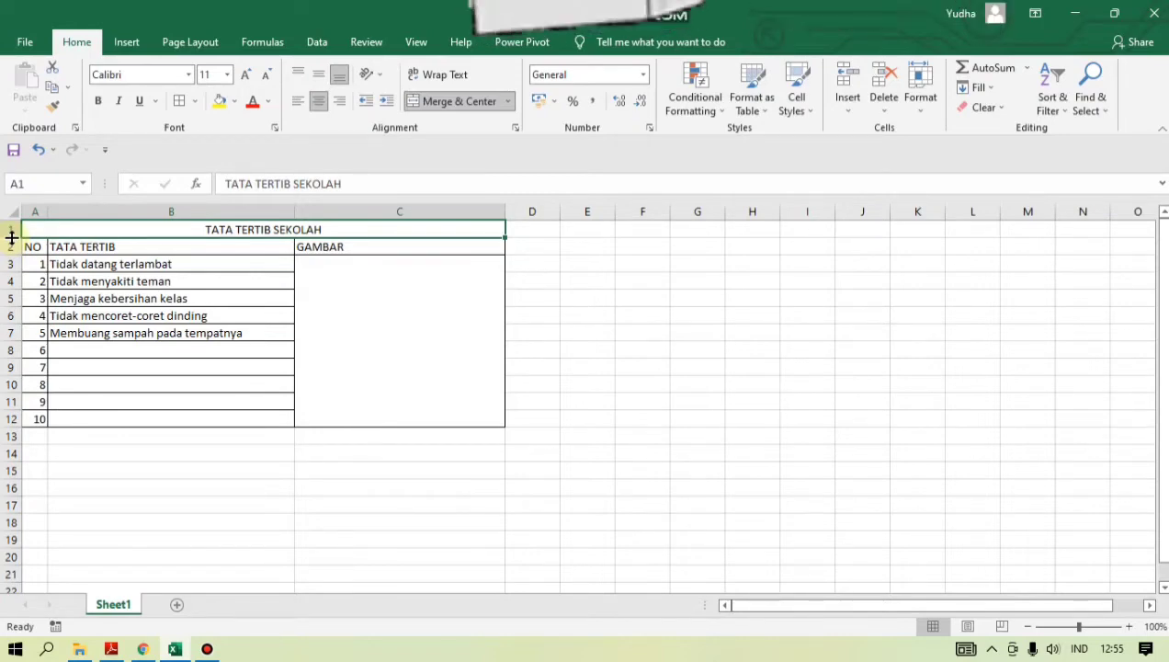
Make title row 1 and header row 2 taller.
drag(12, 237, 10, 249)
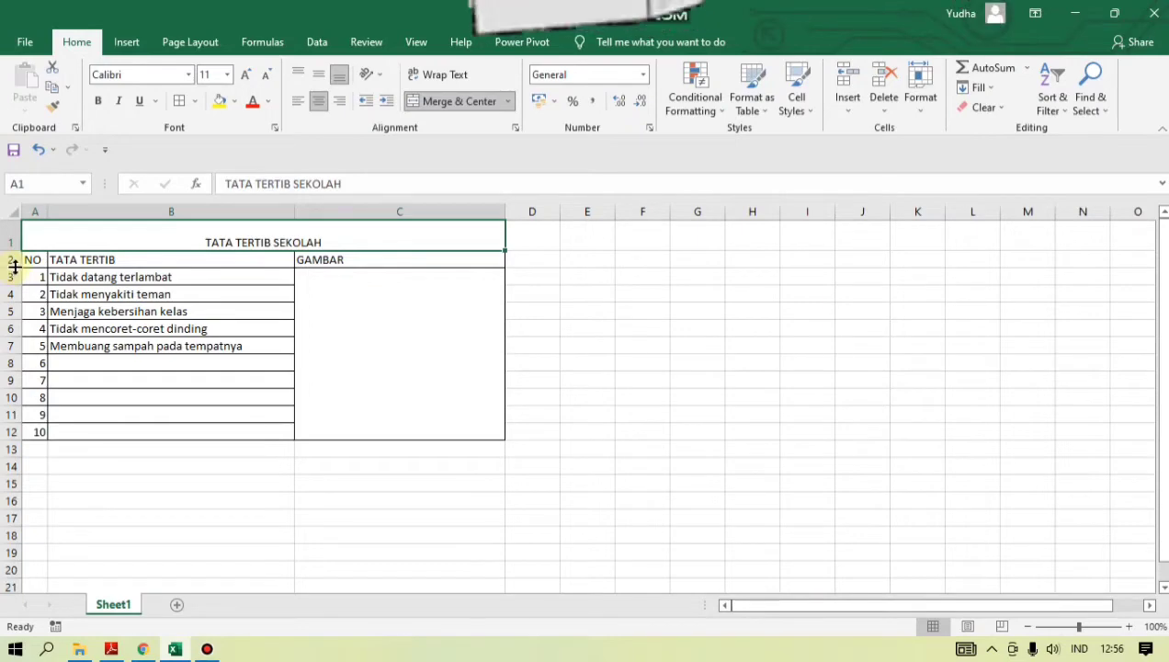
drag(15, 267, 14, 275)
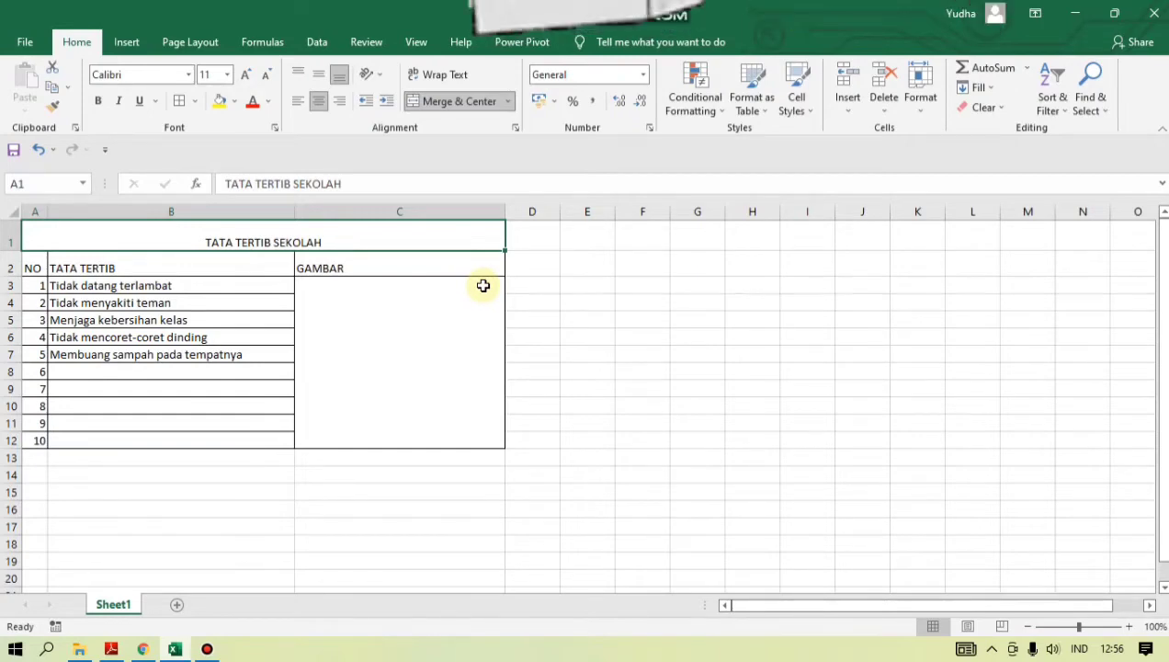
click(483, 285)
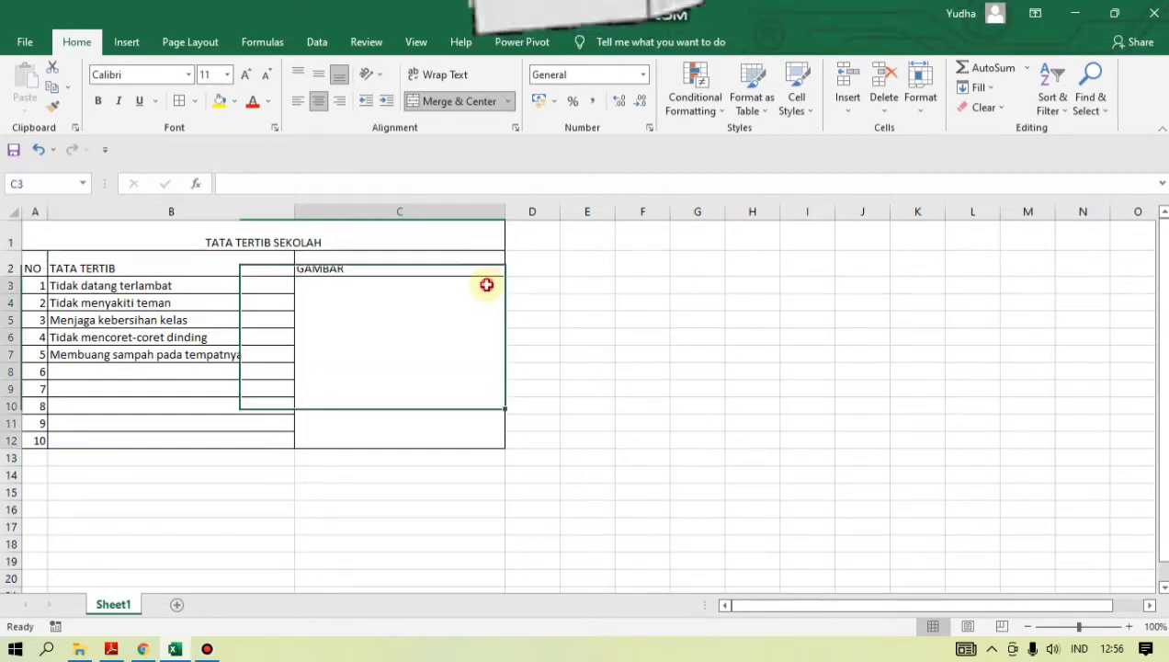
click(211, 240)
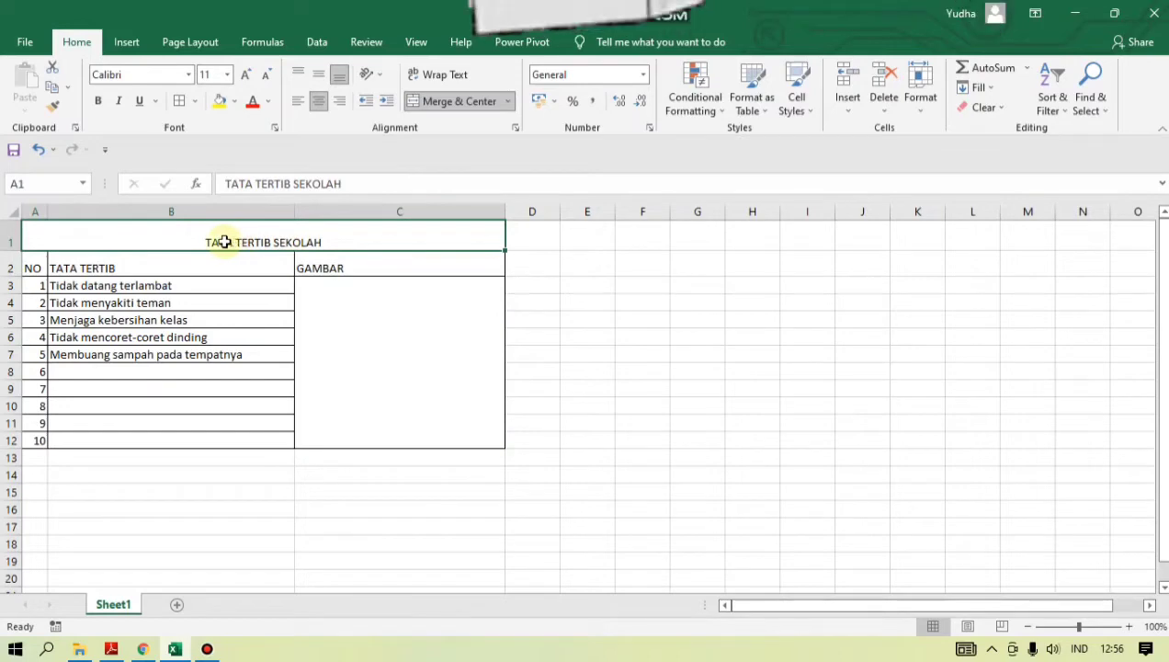
Set the title in A1 to Arial Black and middle-align it vertically in row 1.
click(188, 74)
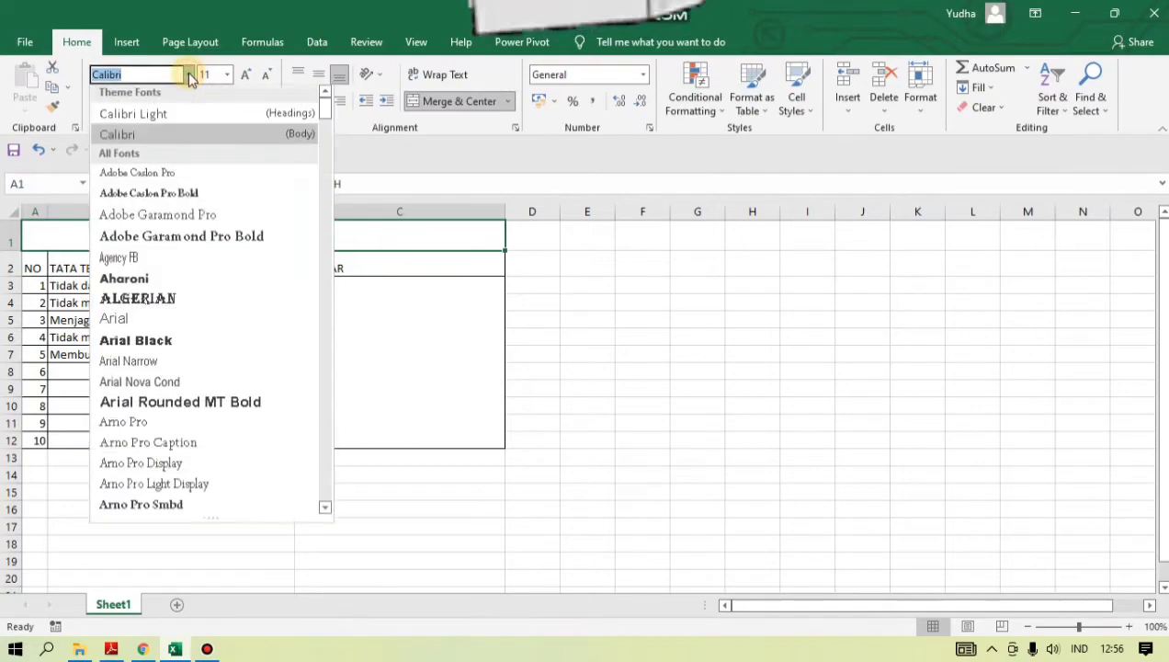
click(147, 337)
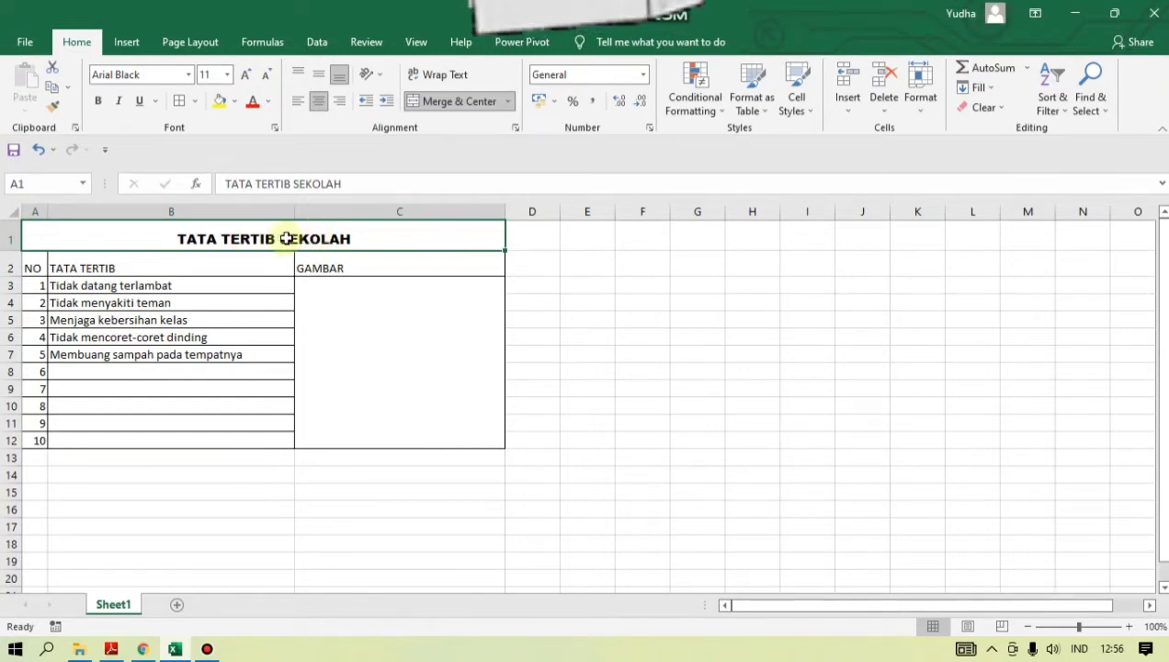
click(318, 77)
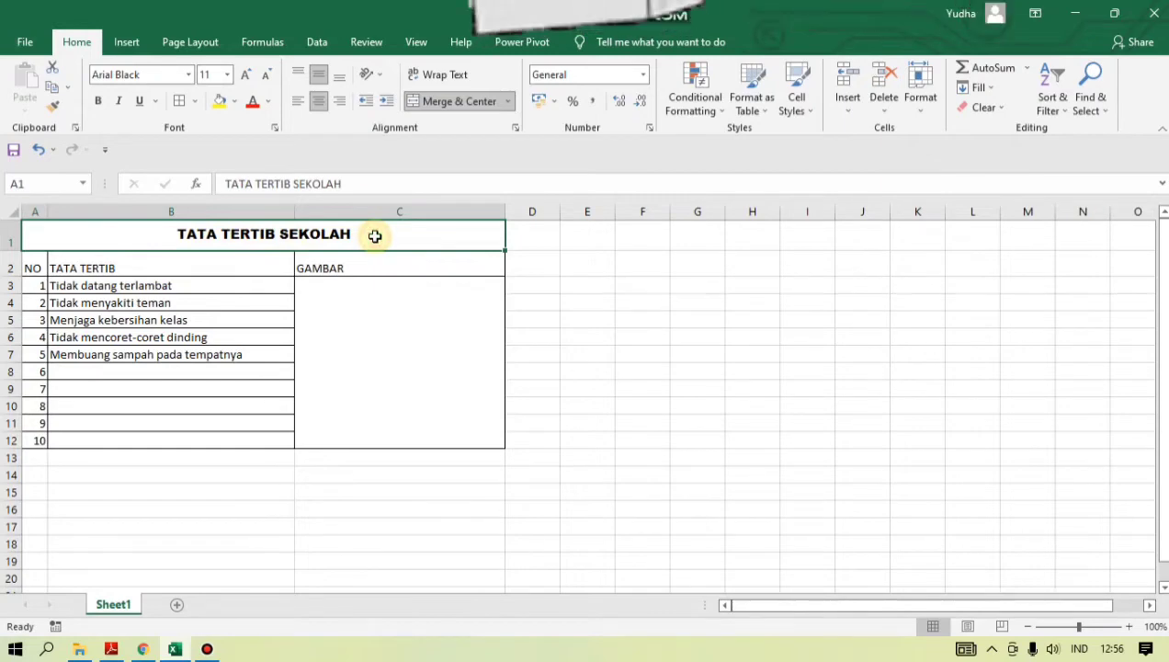
Fill merged title cell A1 with blue and colour its text gold.
click(236, 102)
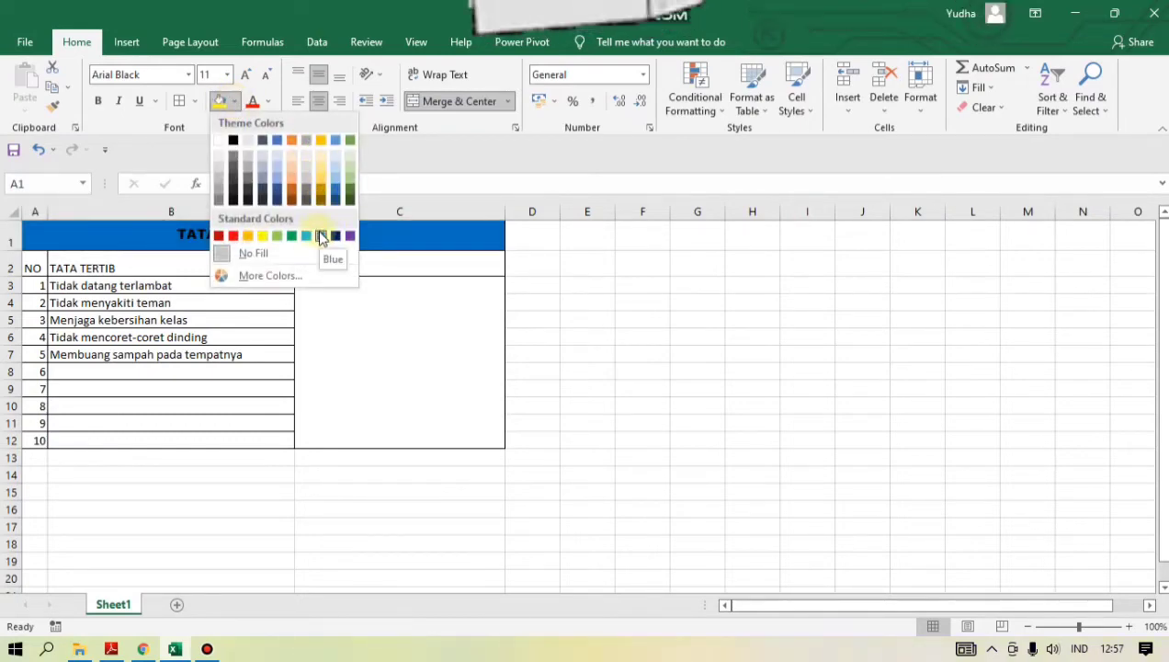
click(321, 236)
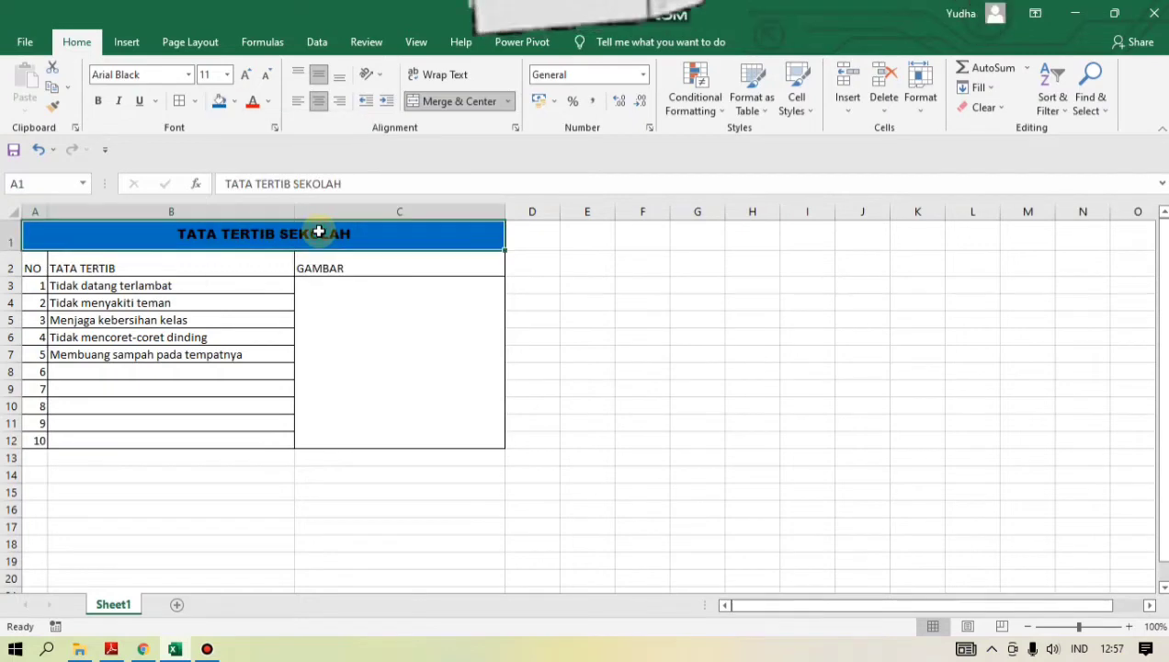
click(270, 101)
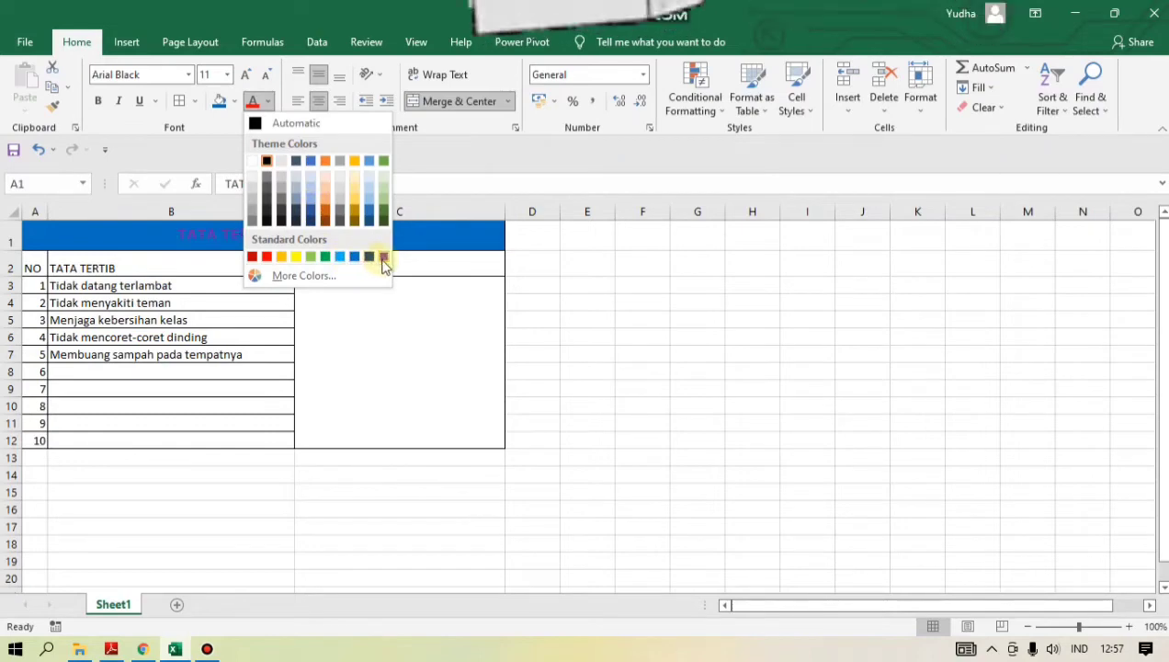
click(354, 162)
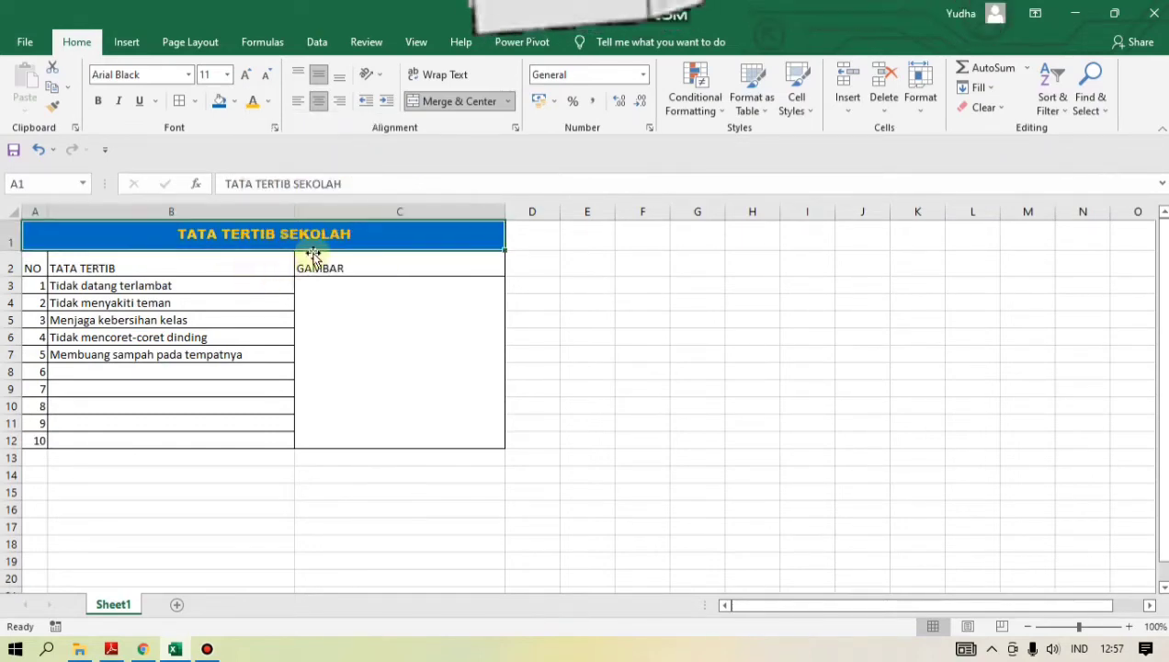
click(250, 268)
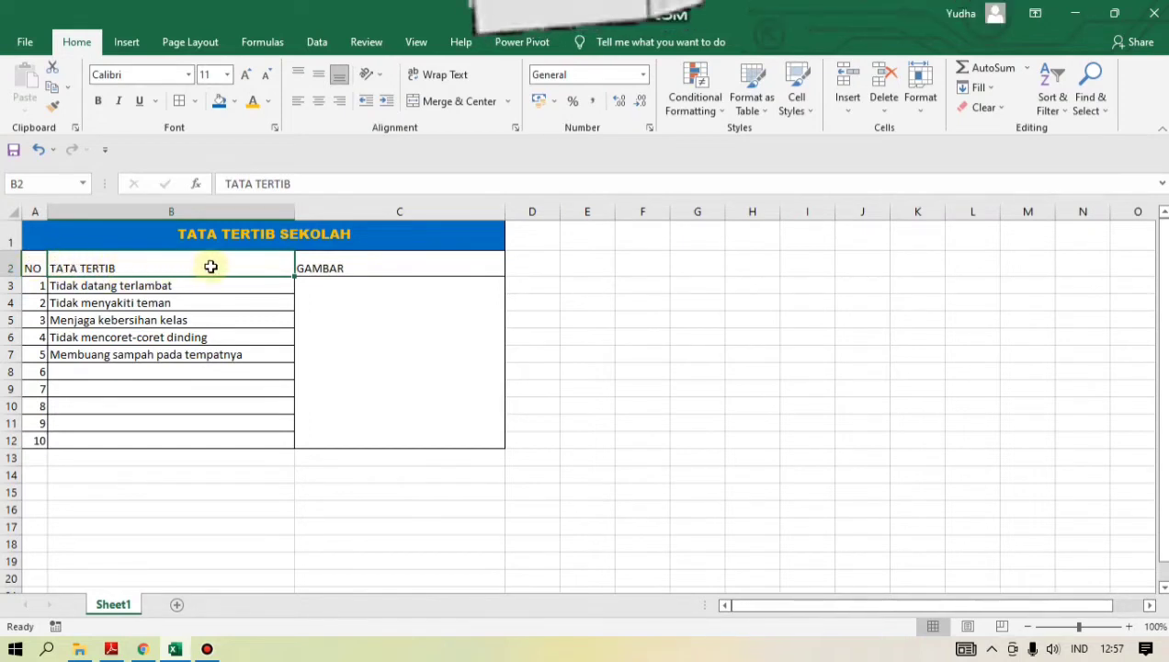
Select header row A2:C2 and apply Center and Middle Align to it.
click(29, 266)
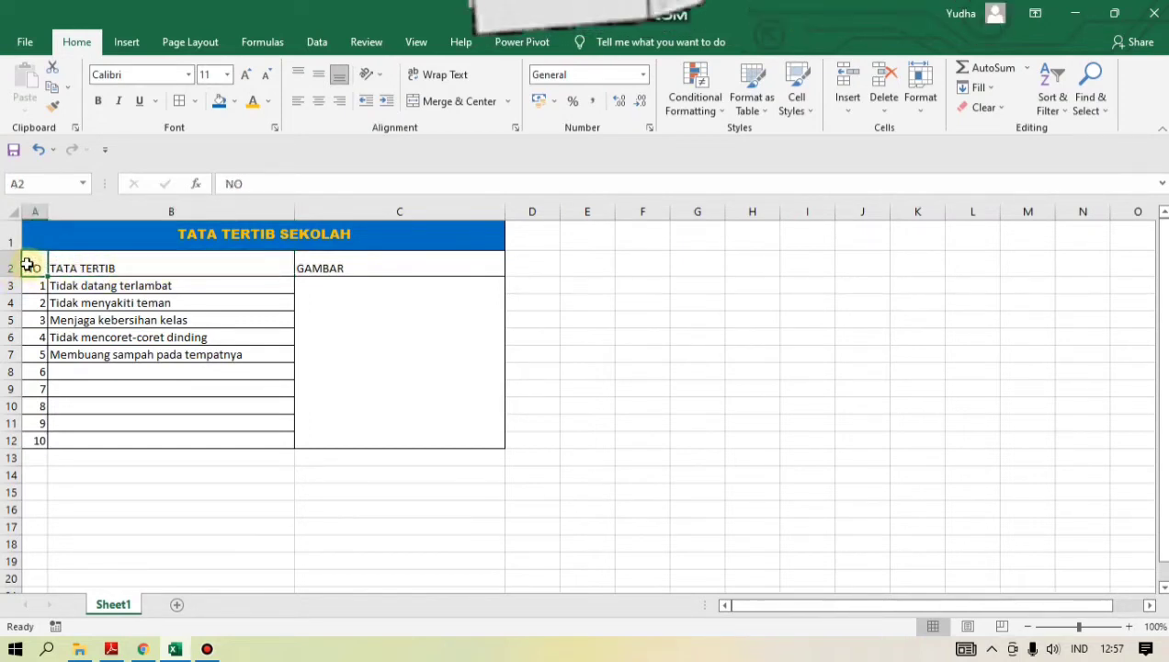
drag(29, 265, 429, 268)
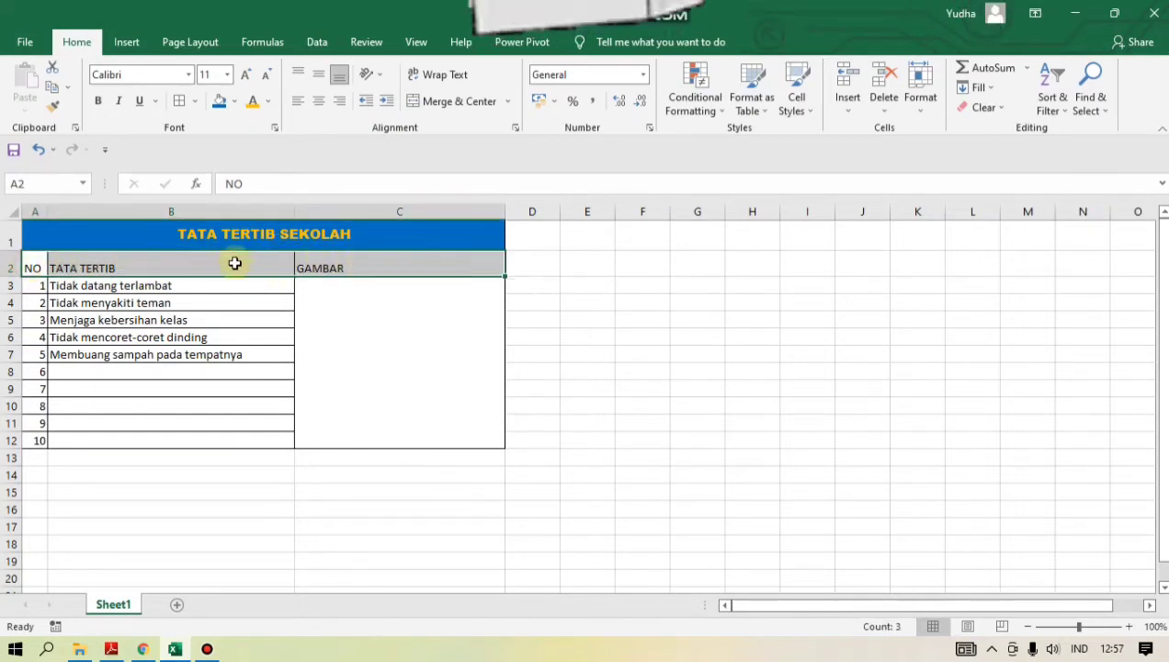
click(317, 103)
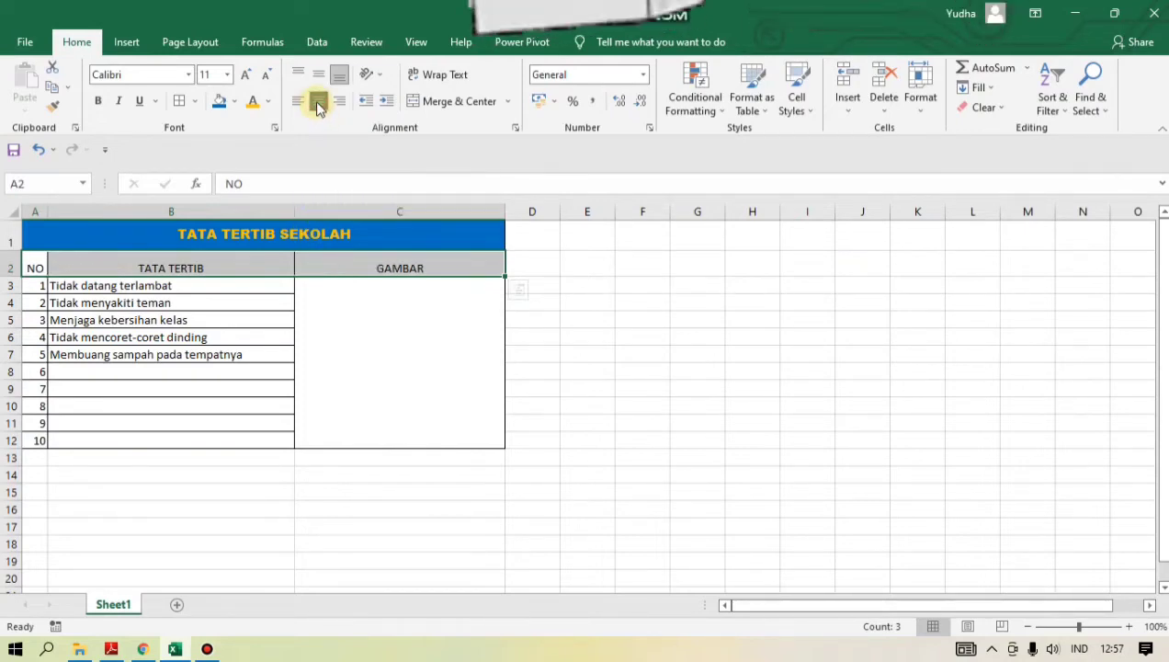
click(318, 74)
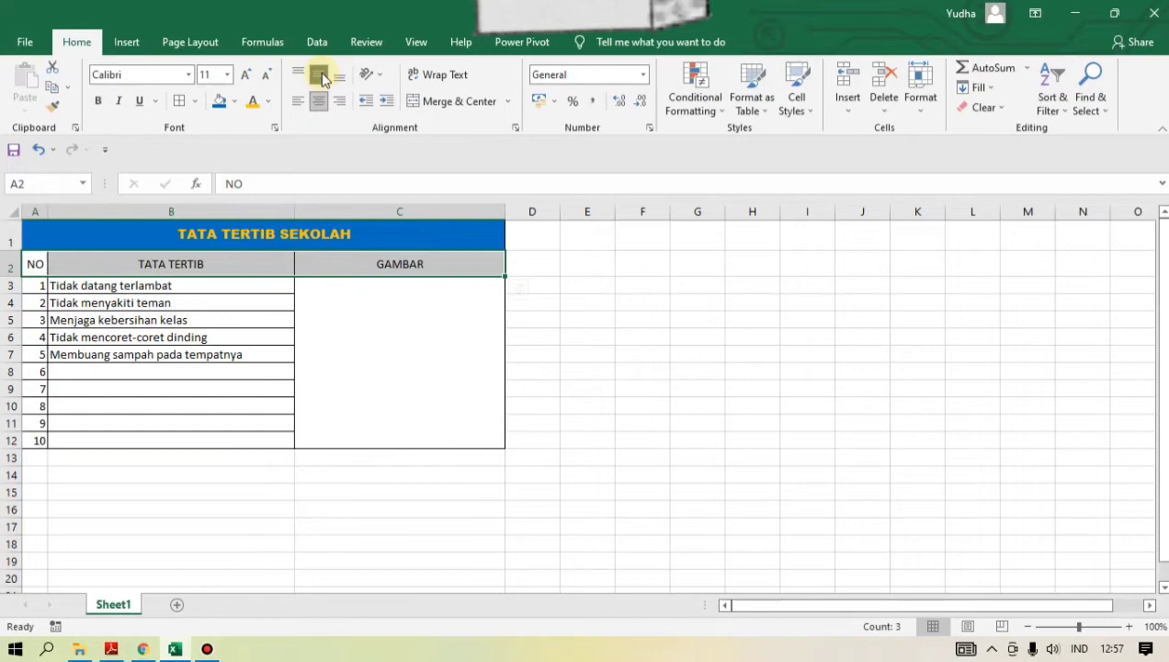
click(188, 74)
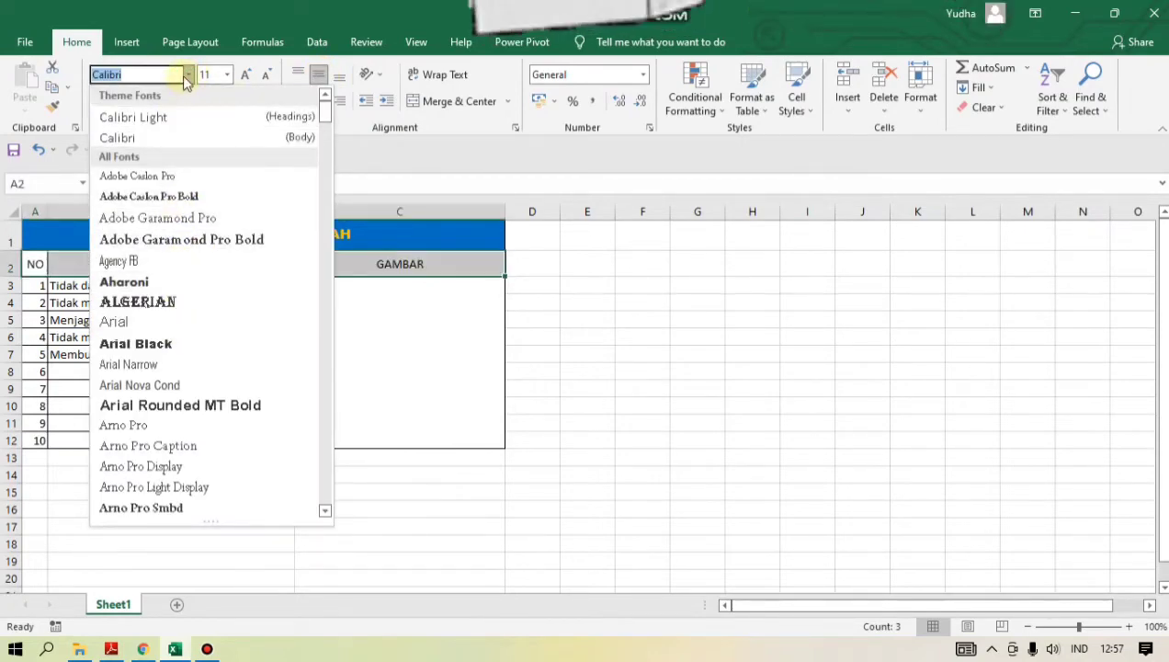
Change the A2:C2 header font to Bahnschrift, keeping size 11.
scroll(179, 281, down, 2)
scroll(179, 285, down, 2)
scroll(181, 290, down, 4)
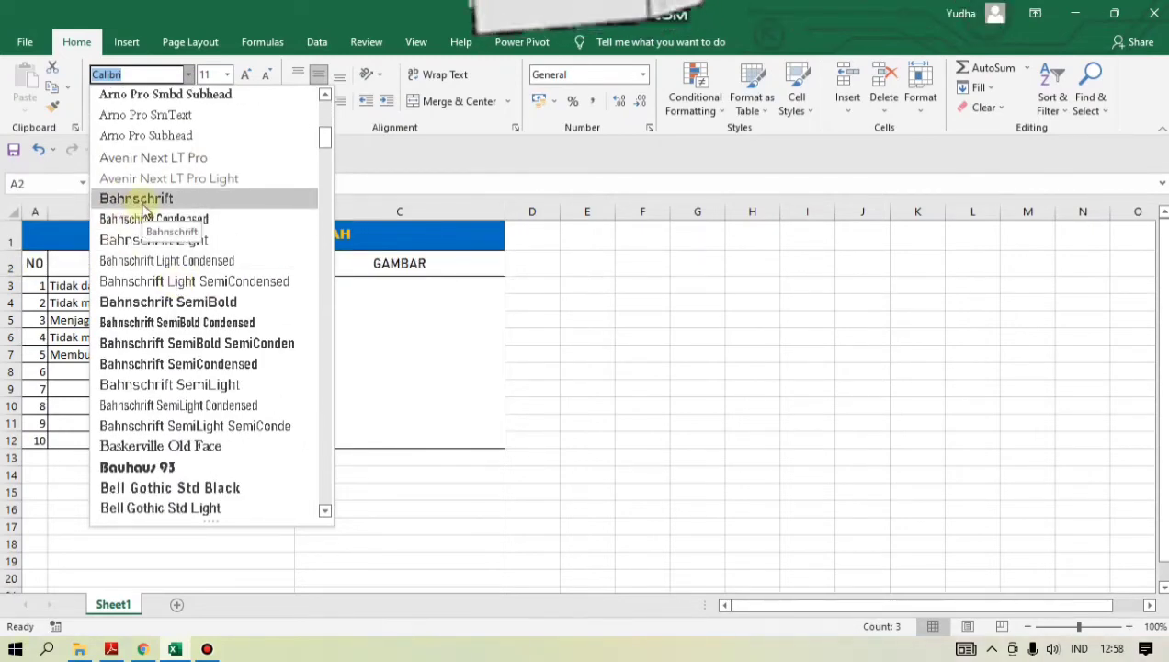
click(170, 197)
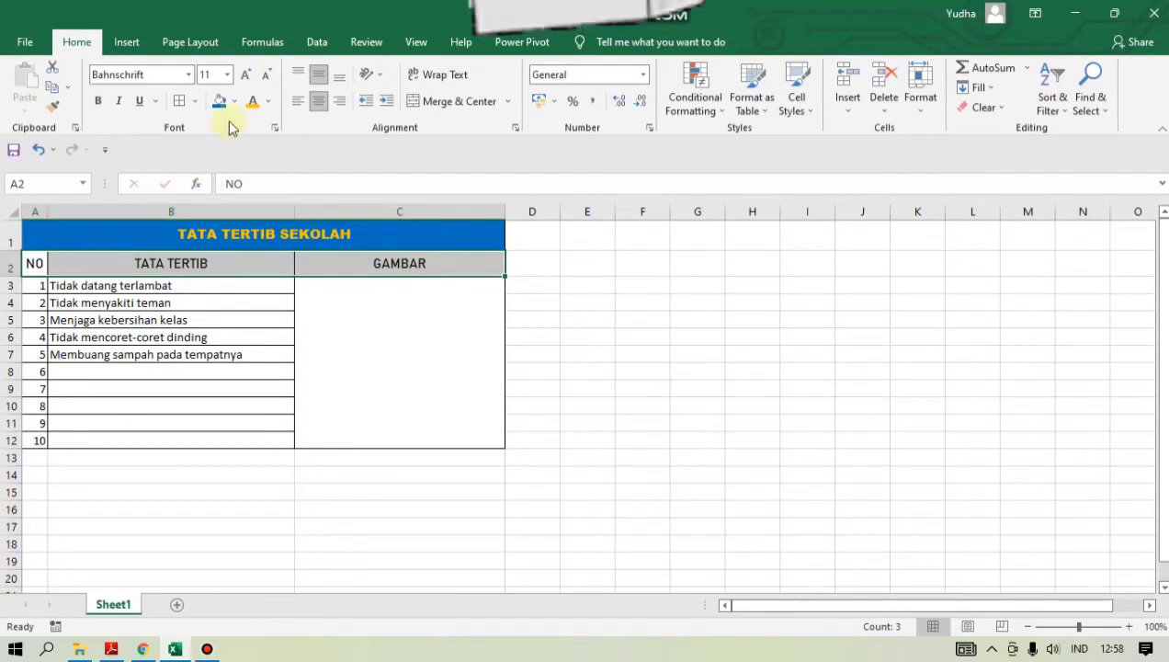
click(227, 74)
click(206, 144)
Give the headers a light green fill and bold Orange Accent 2 Darker 25% text.
click(234, 101)
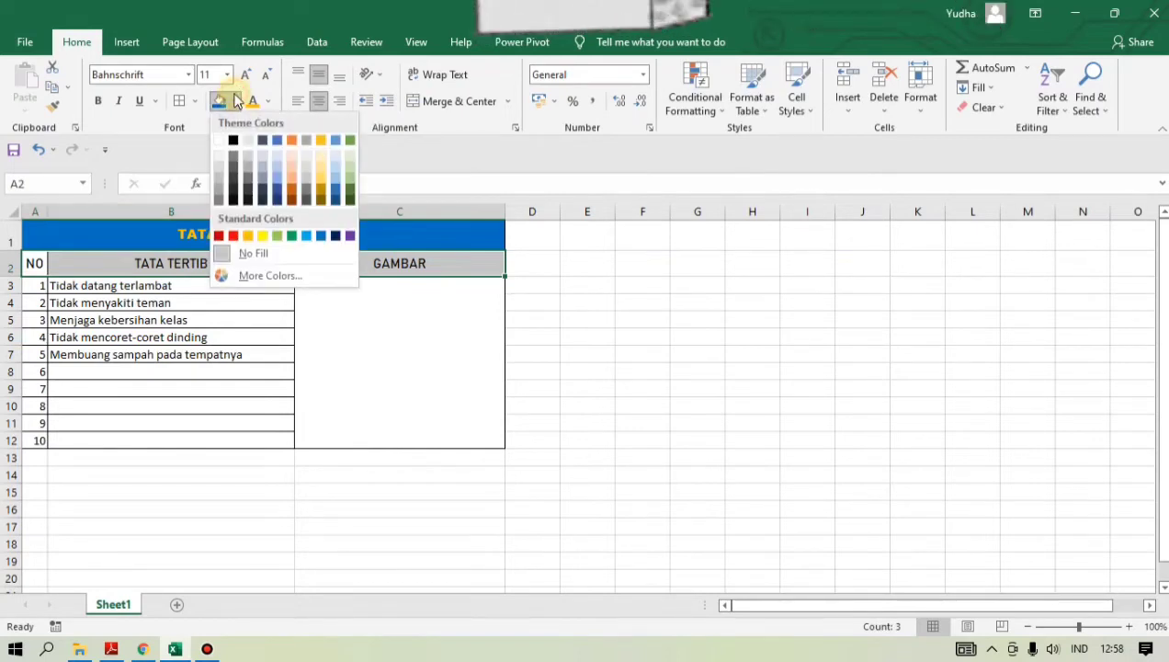
click(278, 236)
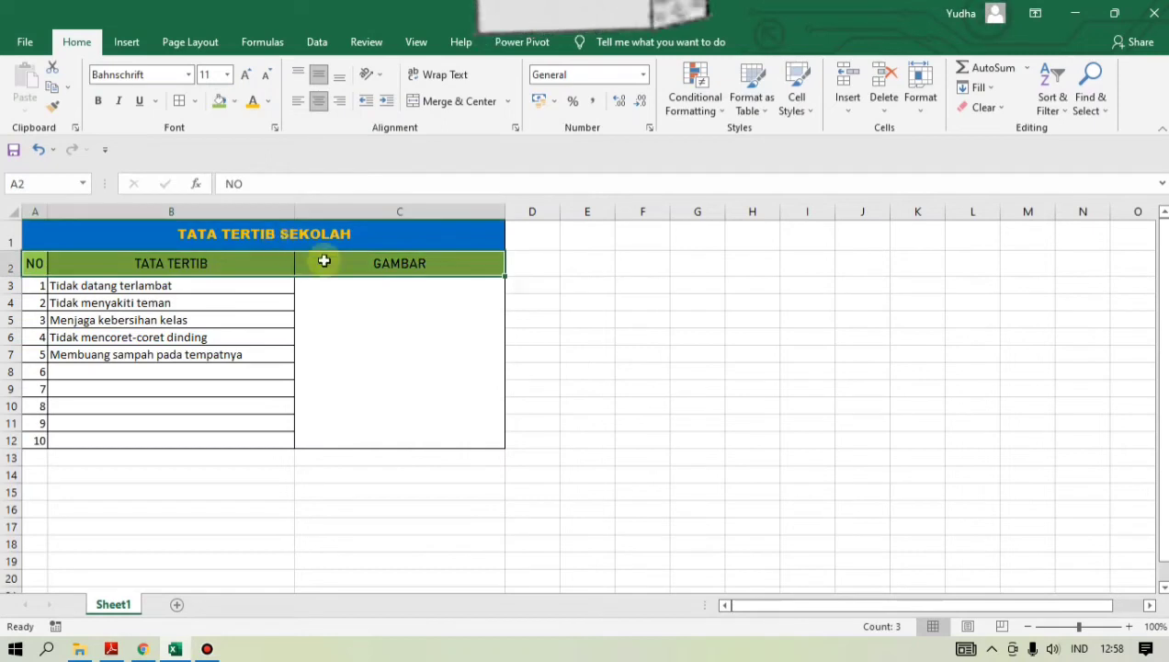
click(269, 102)
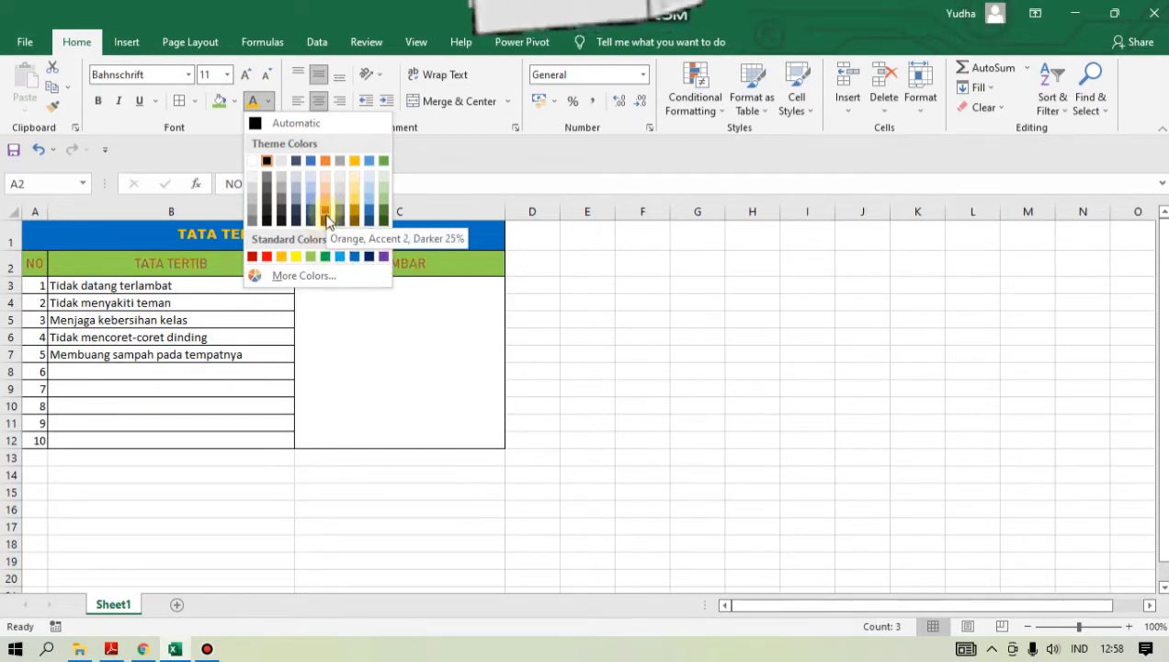
click(325, 217)
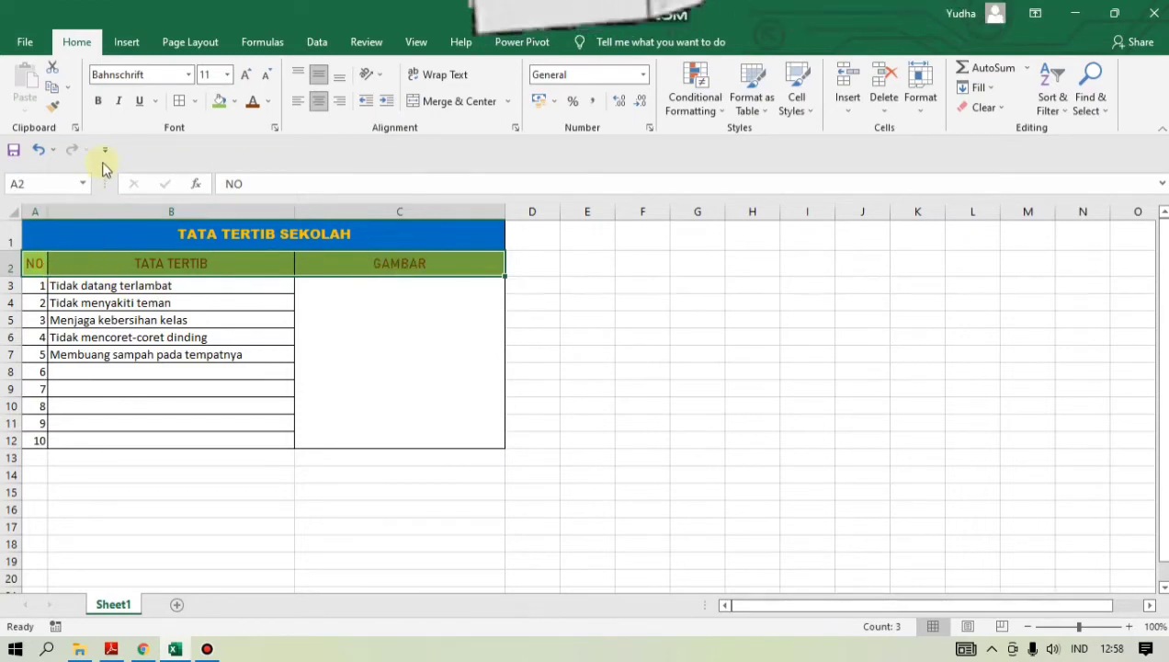
click(98, 102)
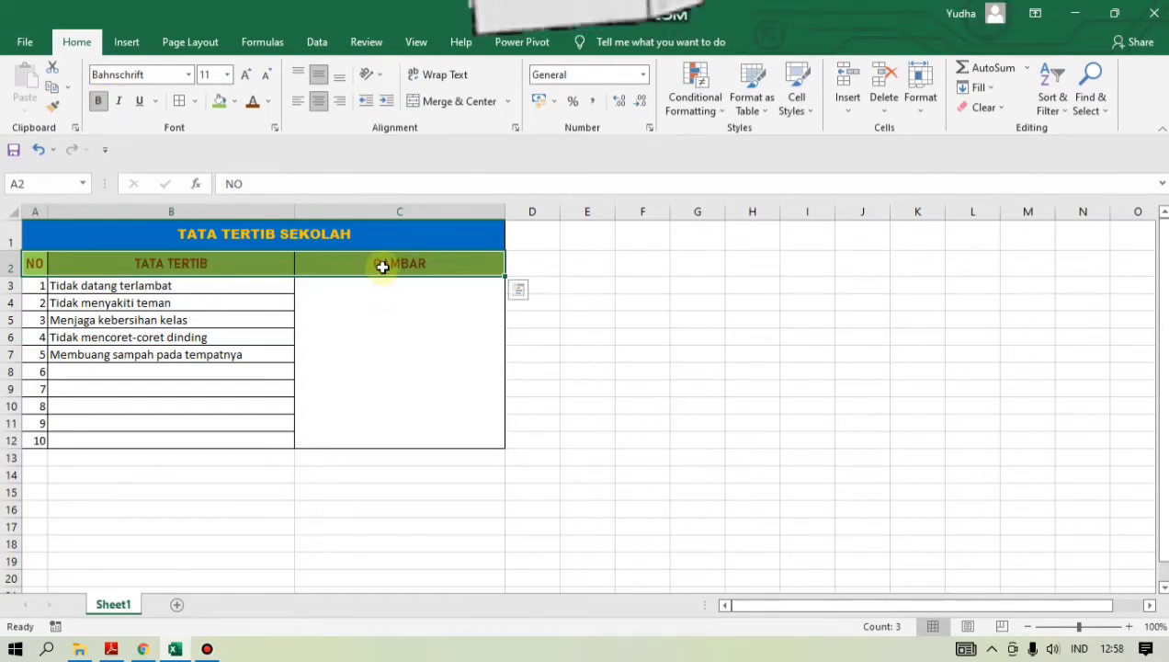
click(383, 310)
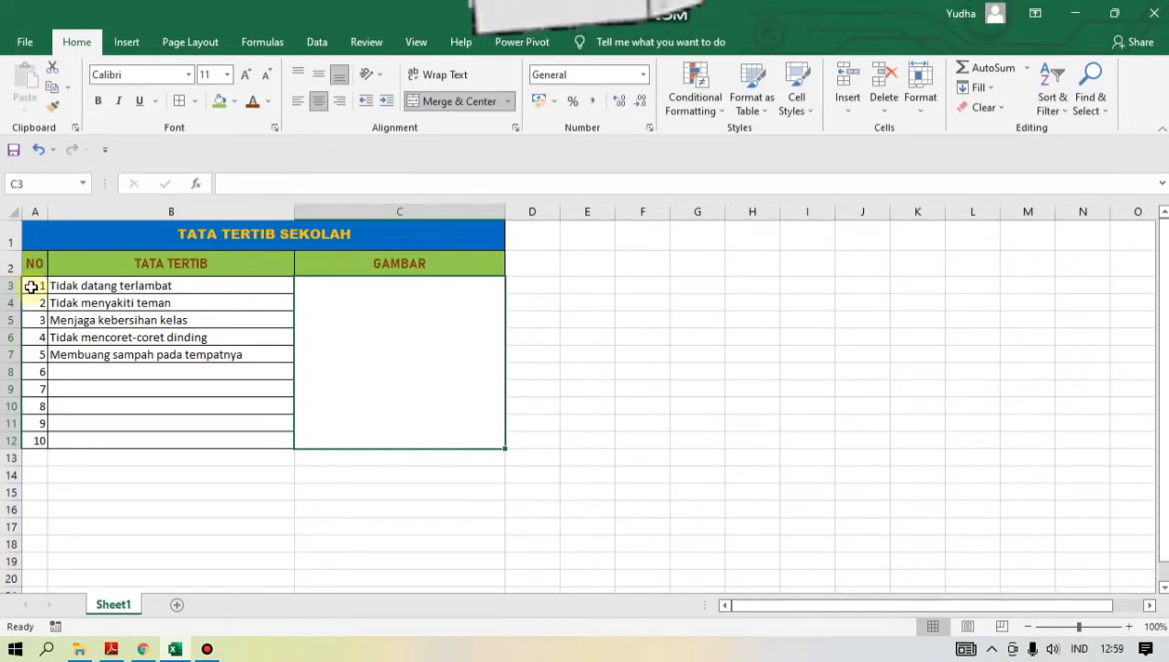
Apply Comic Sans MS to the numbers and rules in A3:B12, leaving their colour unchanged.
click(30, 287)
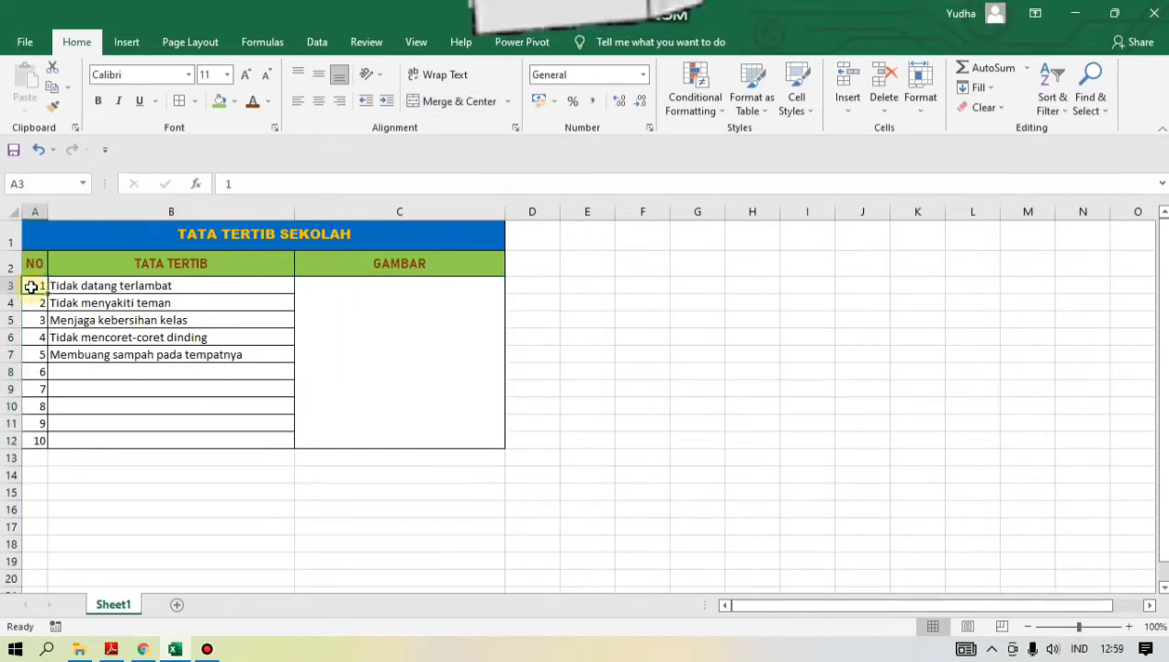
mouse_move(33, 286)
mouse_down()
mouse_move(151, 434)
mouse_move(188, 431)
mouse_up()
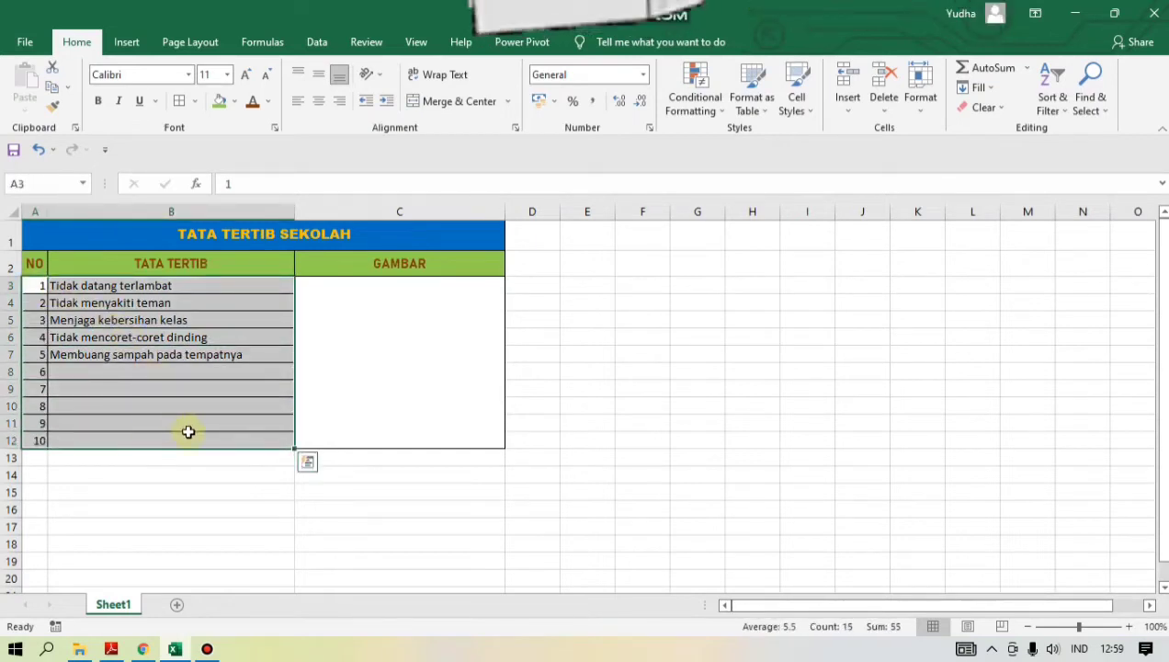
click(30, 286)
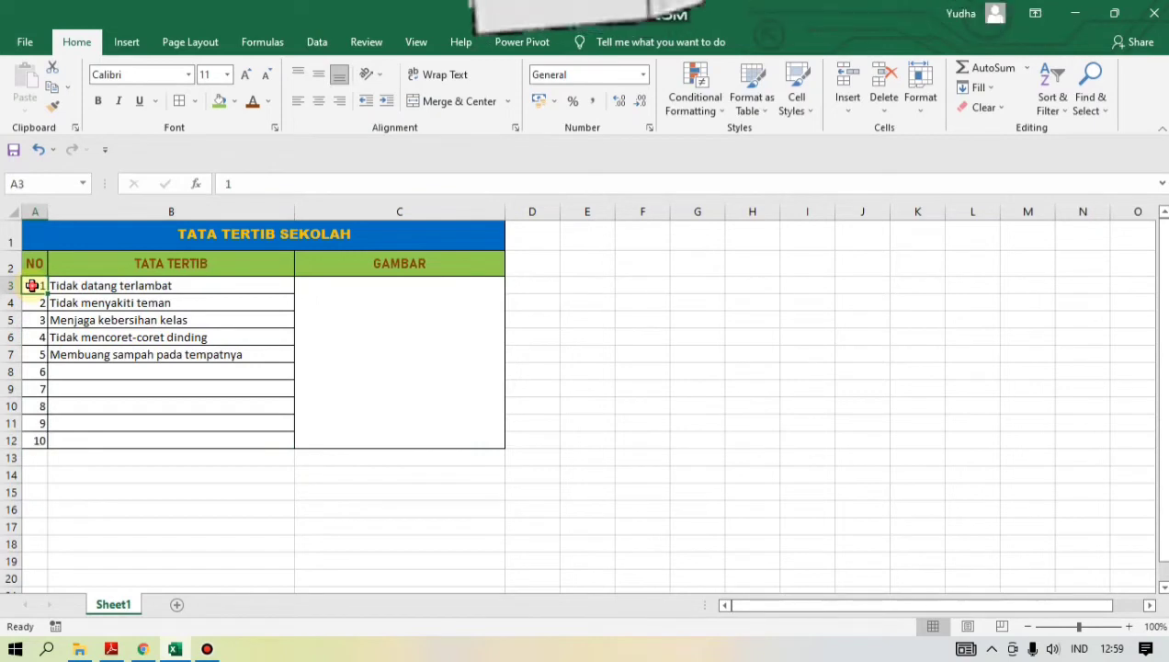
drag(32, 286, 134, 442)
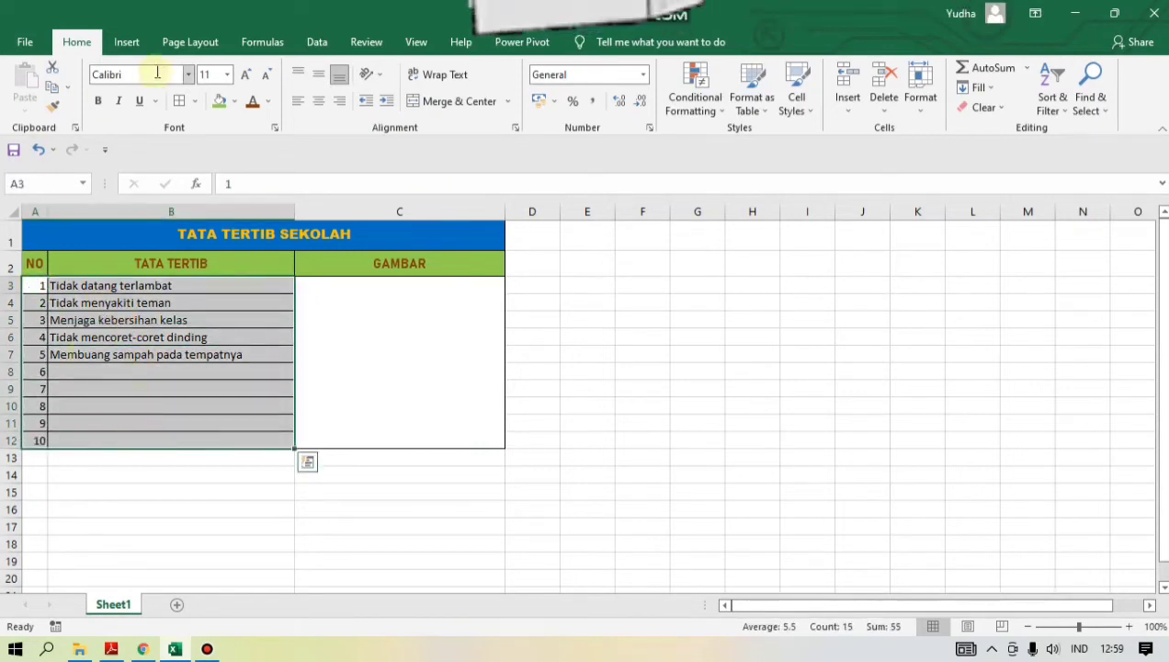
click(187, 74)
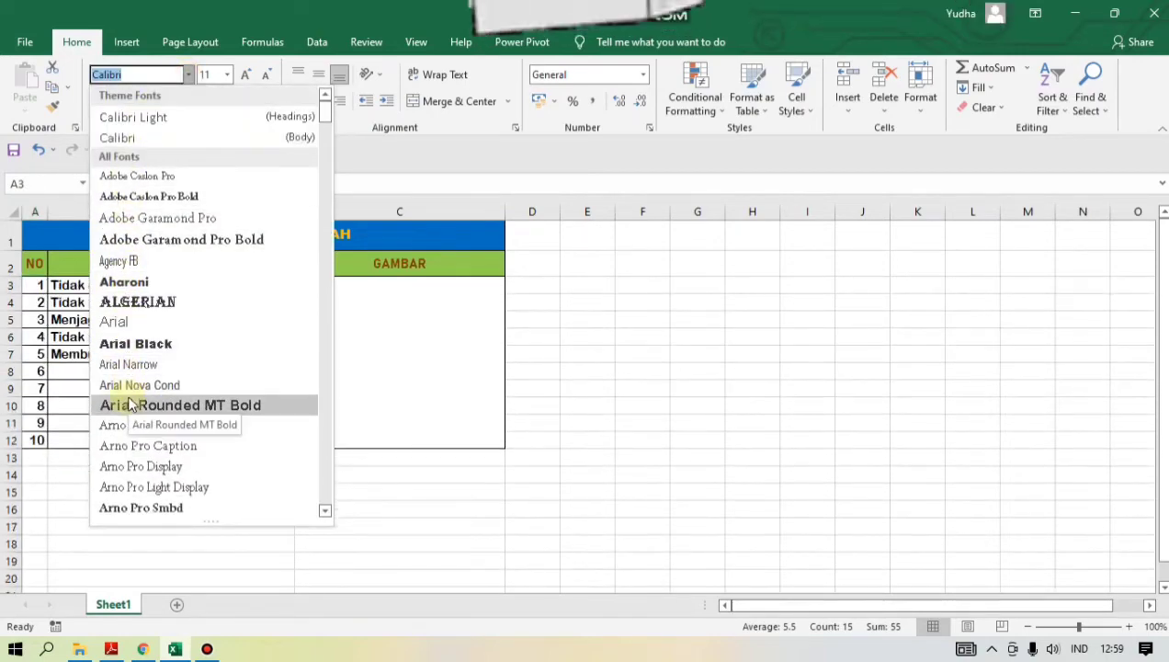
scroll(138, 212, down, 5)
scroll(137, 216, down, 2)
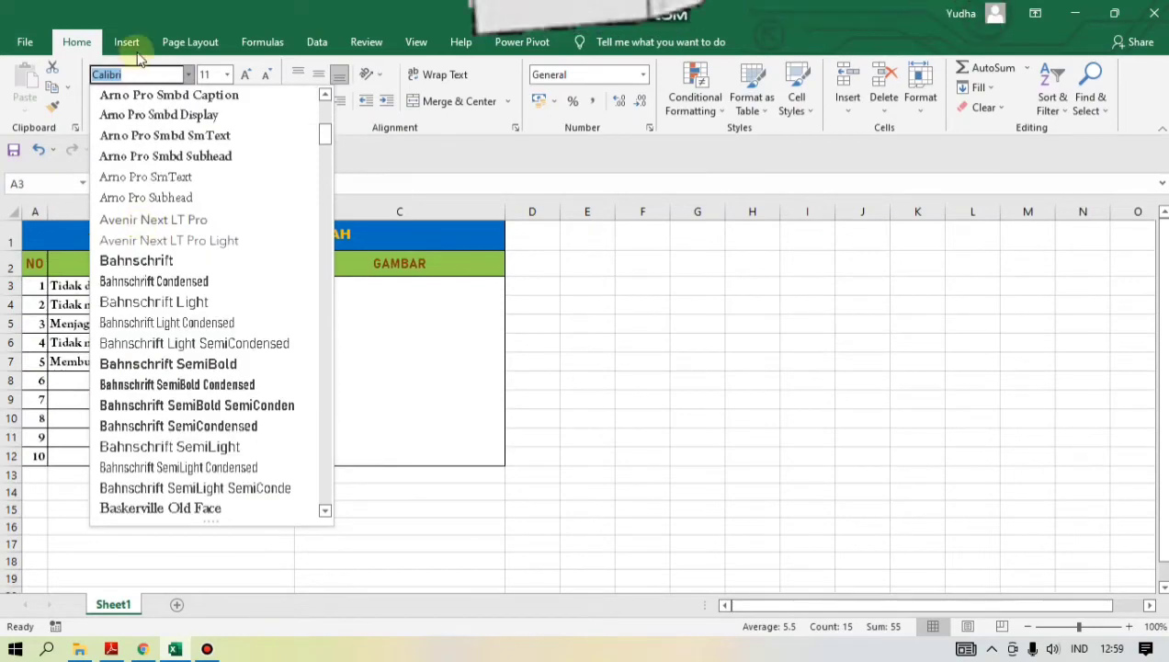
text(Comic Sans MS)
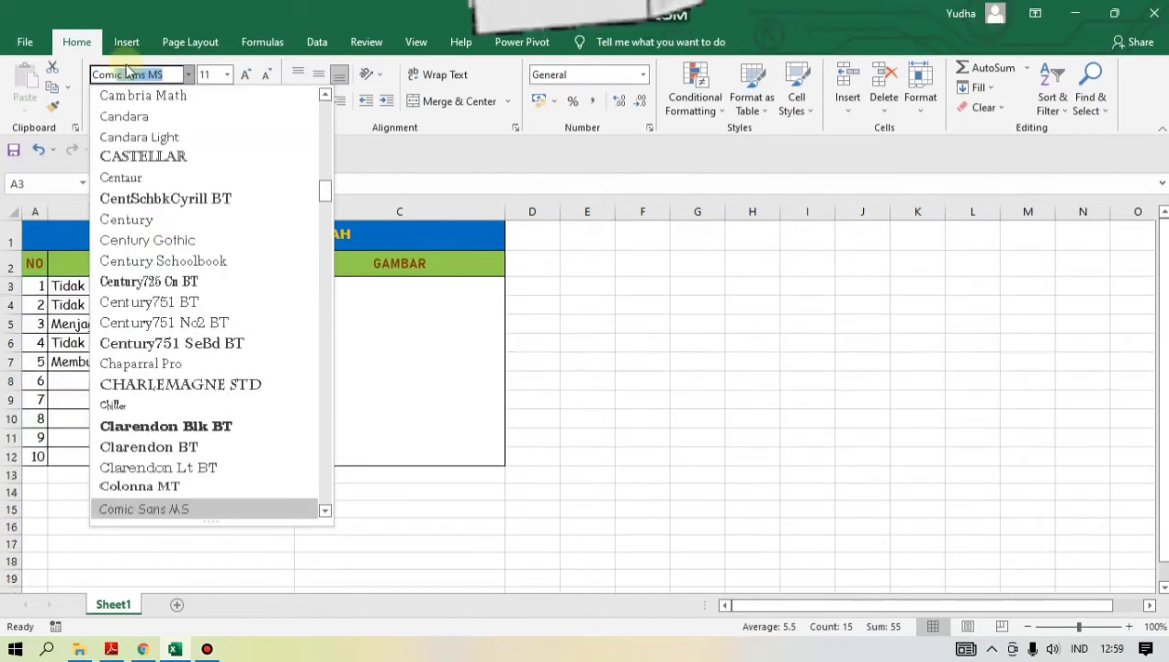
key(Return)
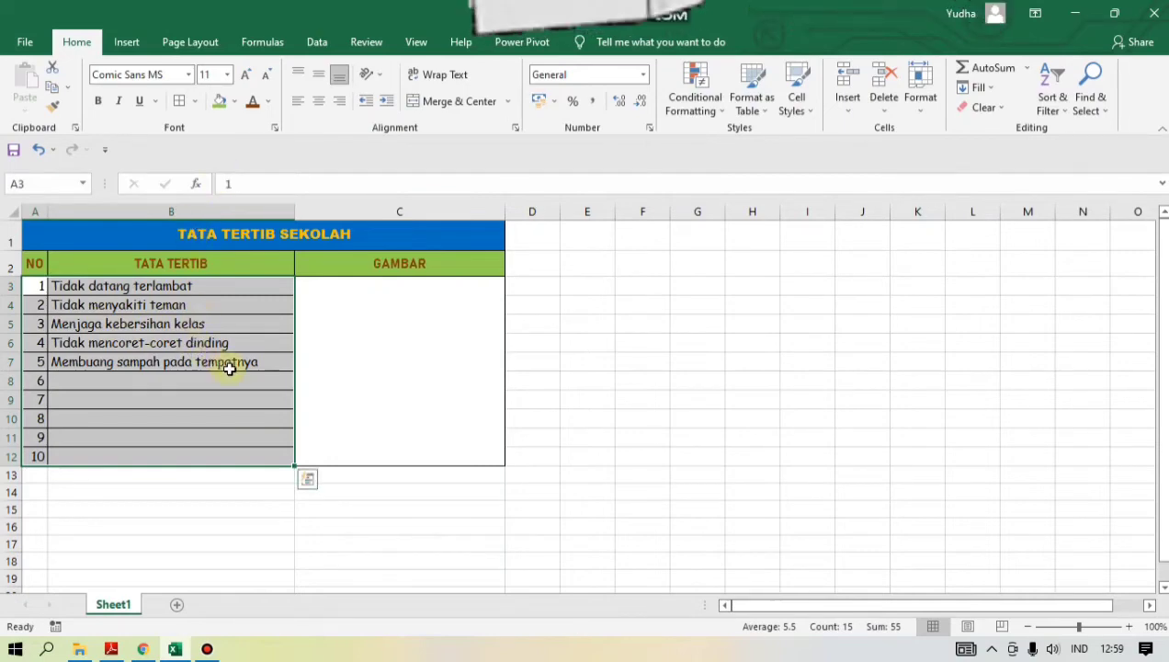
click(268, 102)
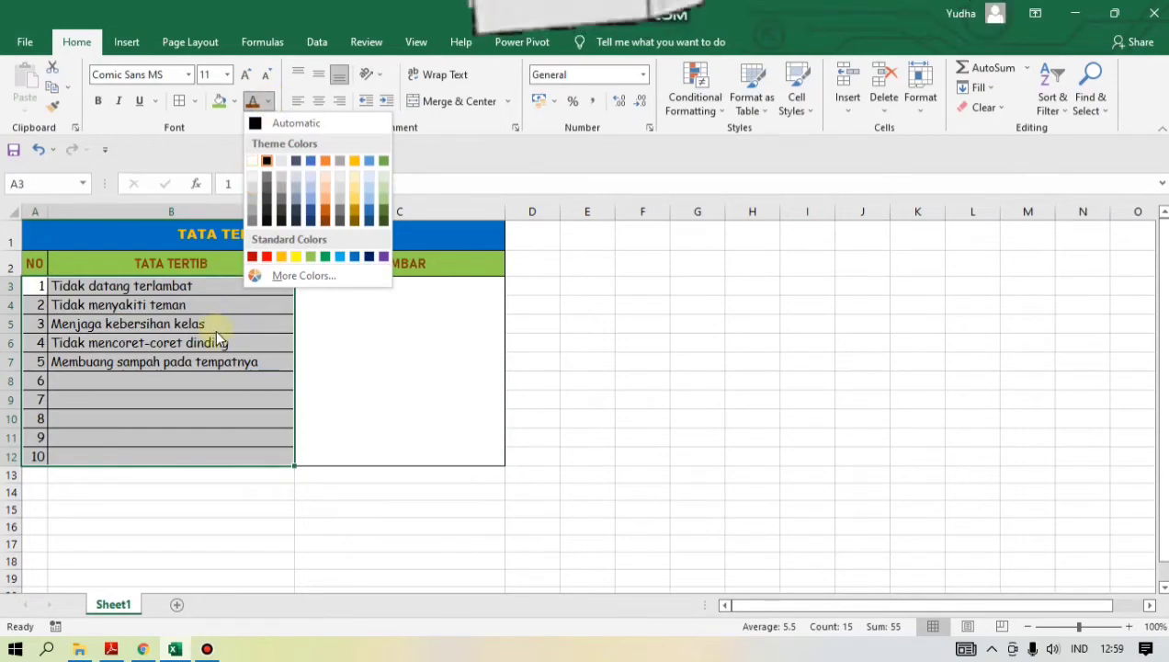
click(215, 375)
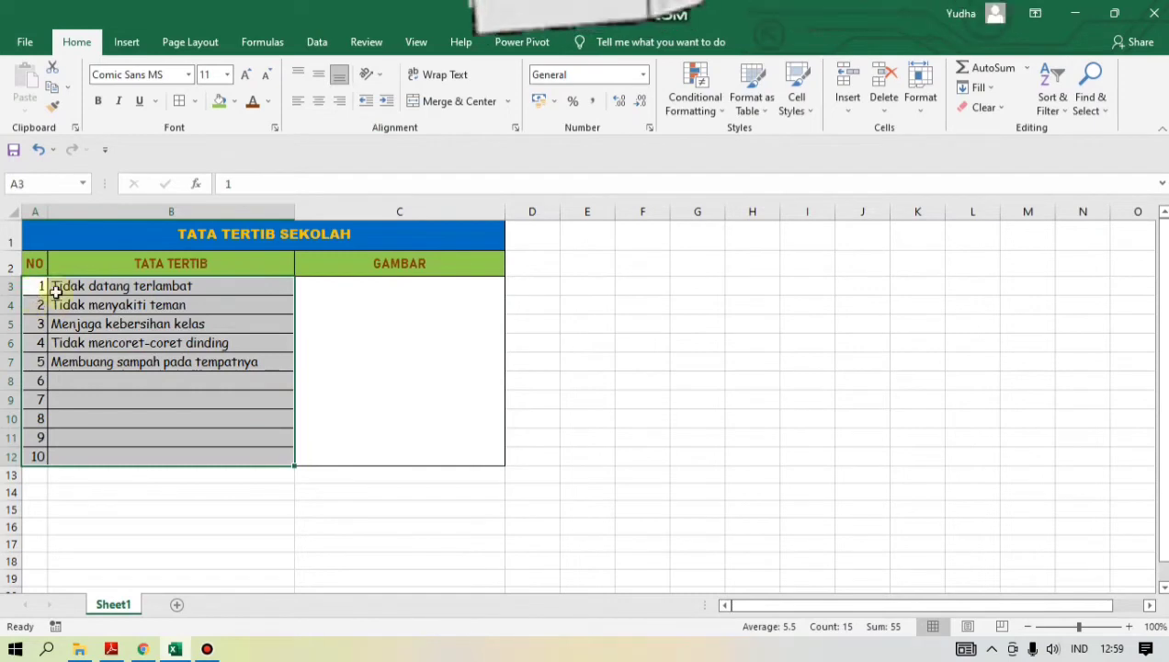
click(79, 291)
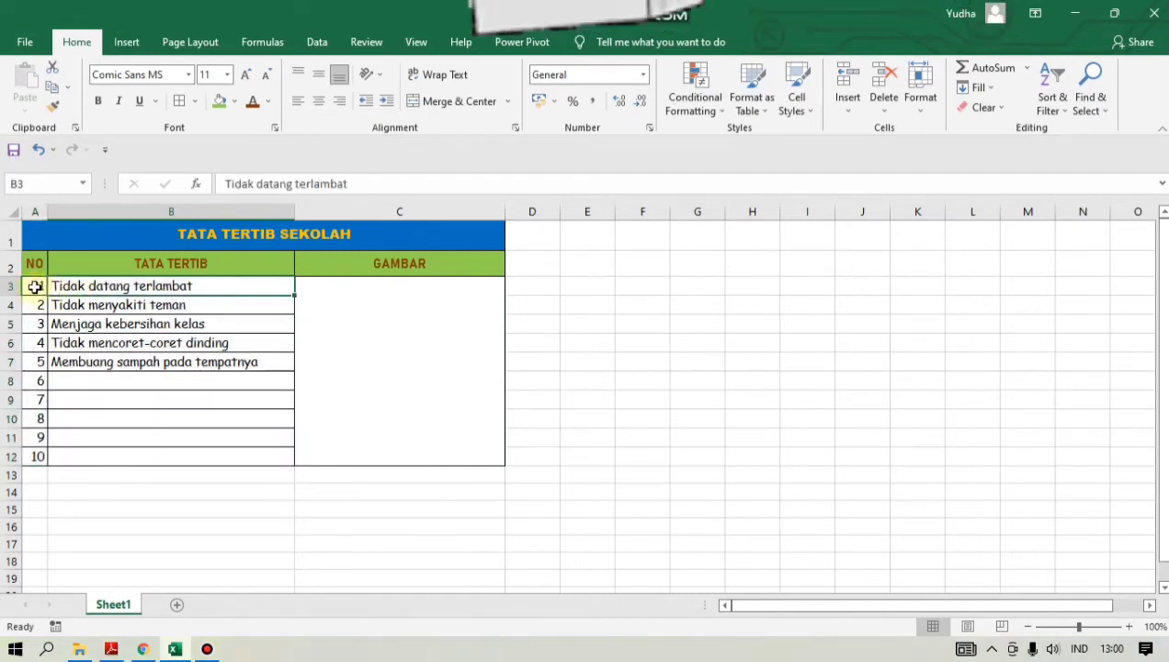
Centre the numbers in A3:A12 horizontally and vertically.
click(34, 286)
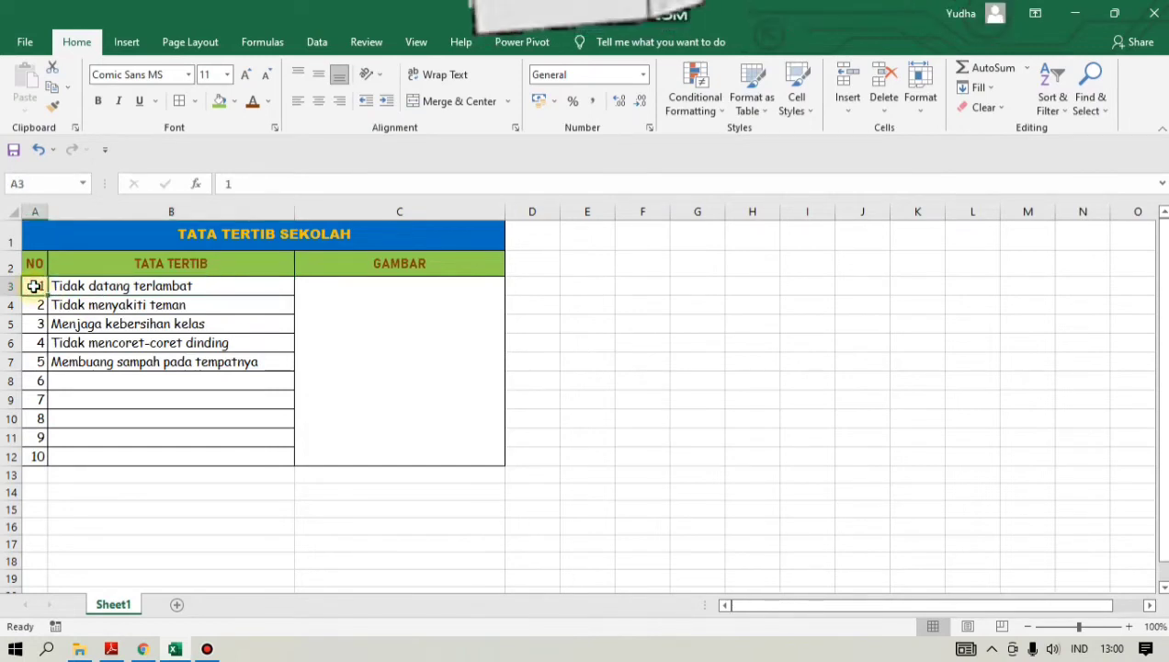
drag(34, 287, 25, 459)
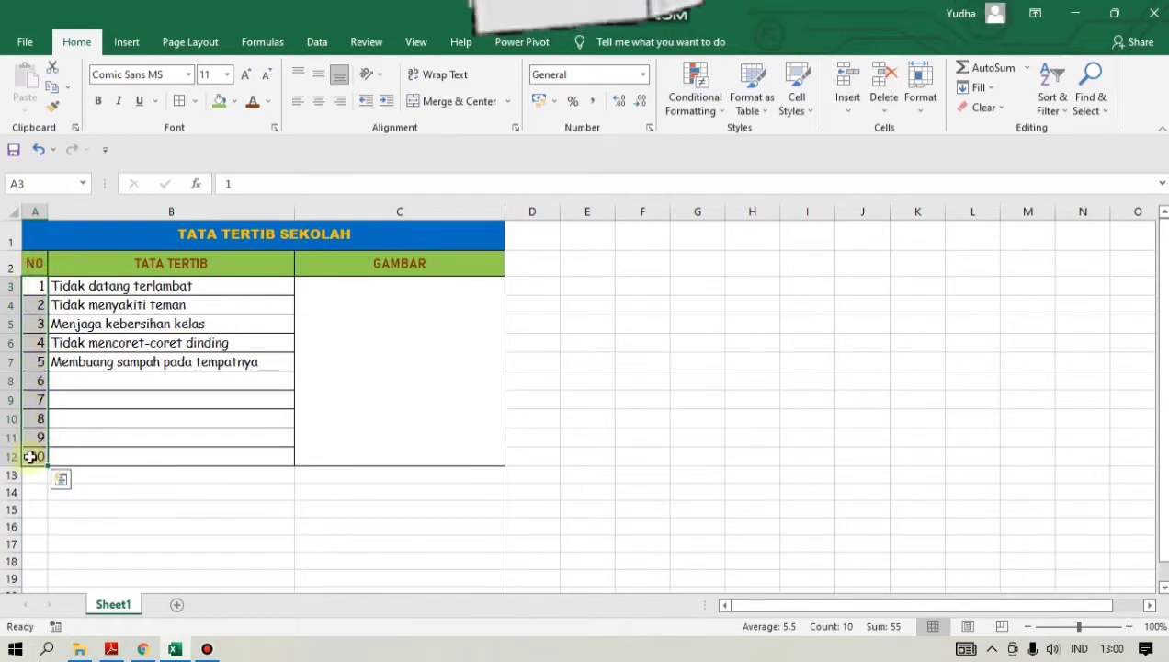
click(318, 101)
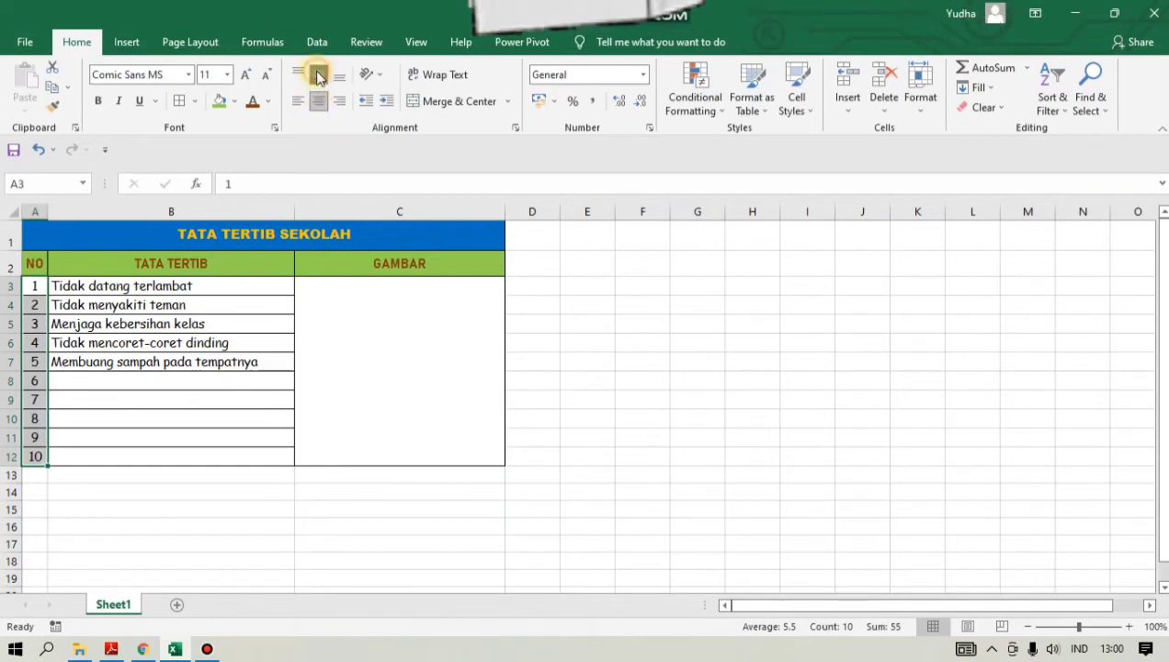
click(318, 75)
click(134, 450)
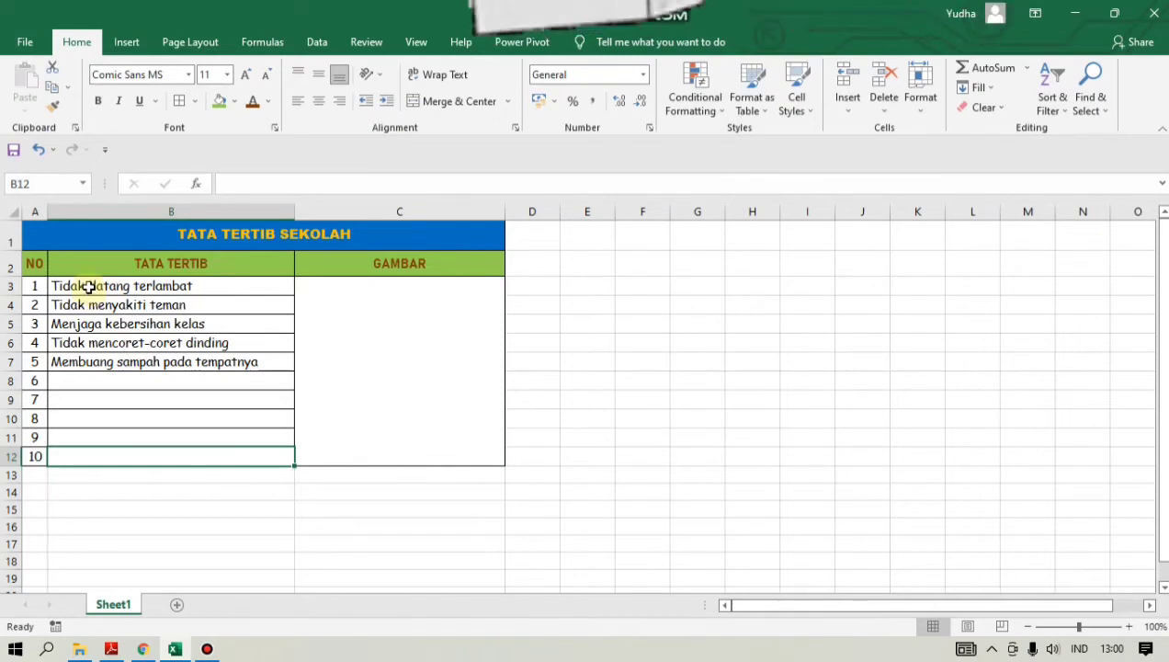
Left-align the rules in B3:B12 and middle-align them vertically.
click(88, 286)
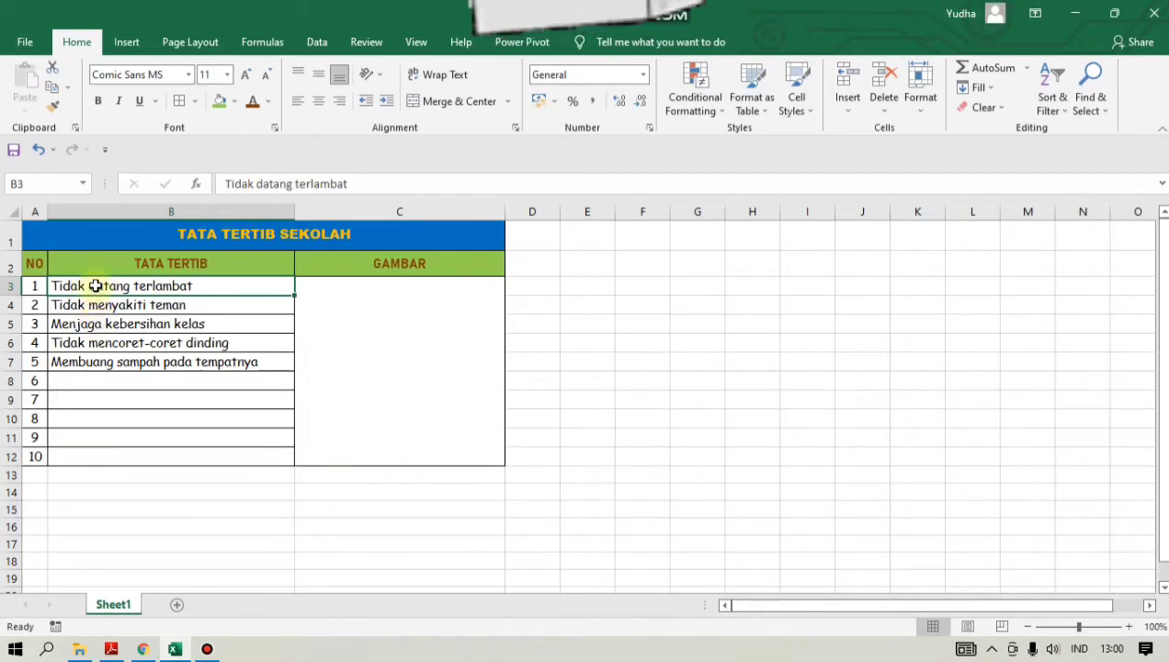
click(95, 286)
drag(95, 286, 114, 457)
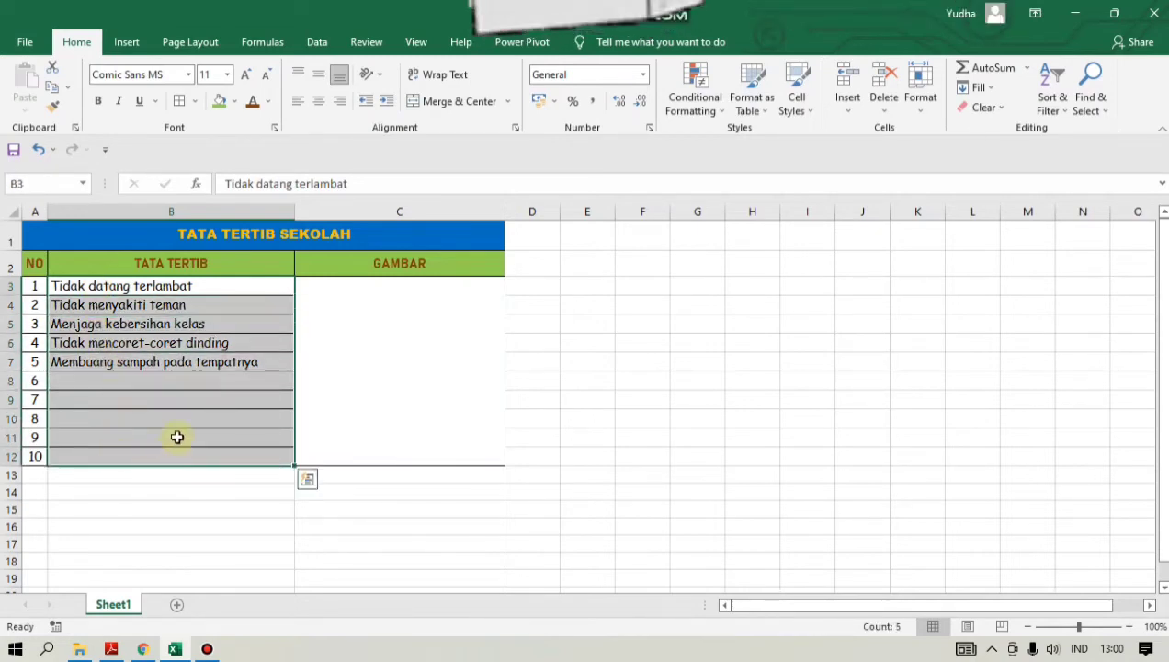
click(296, 104)
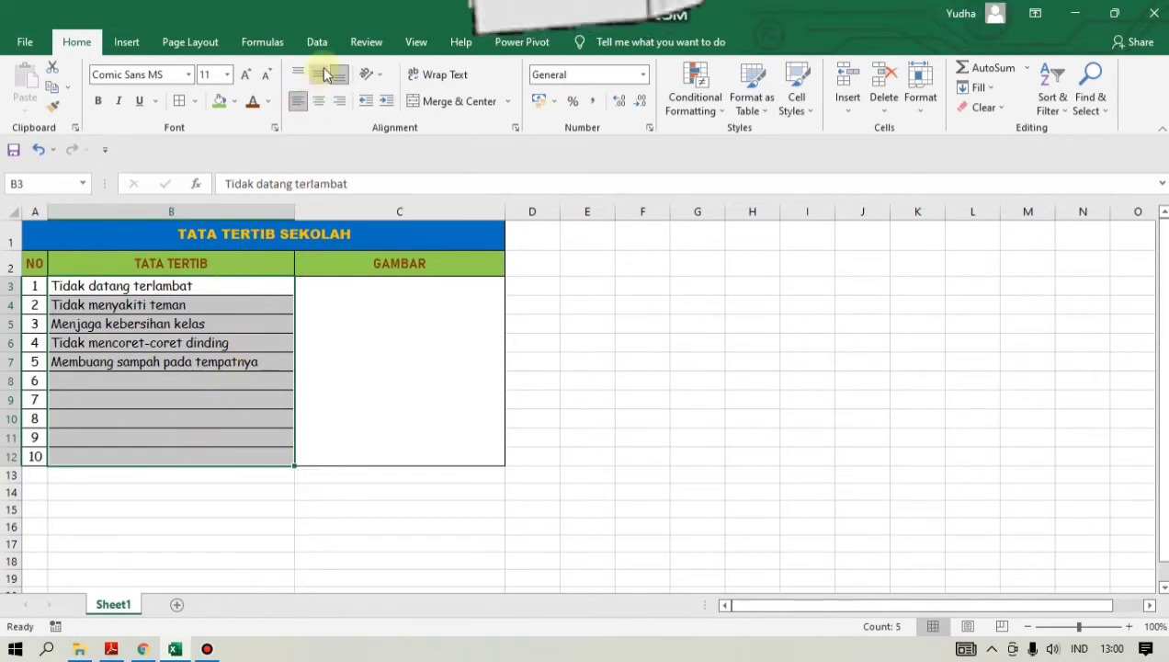
click(318, 73)
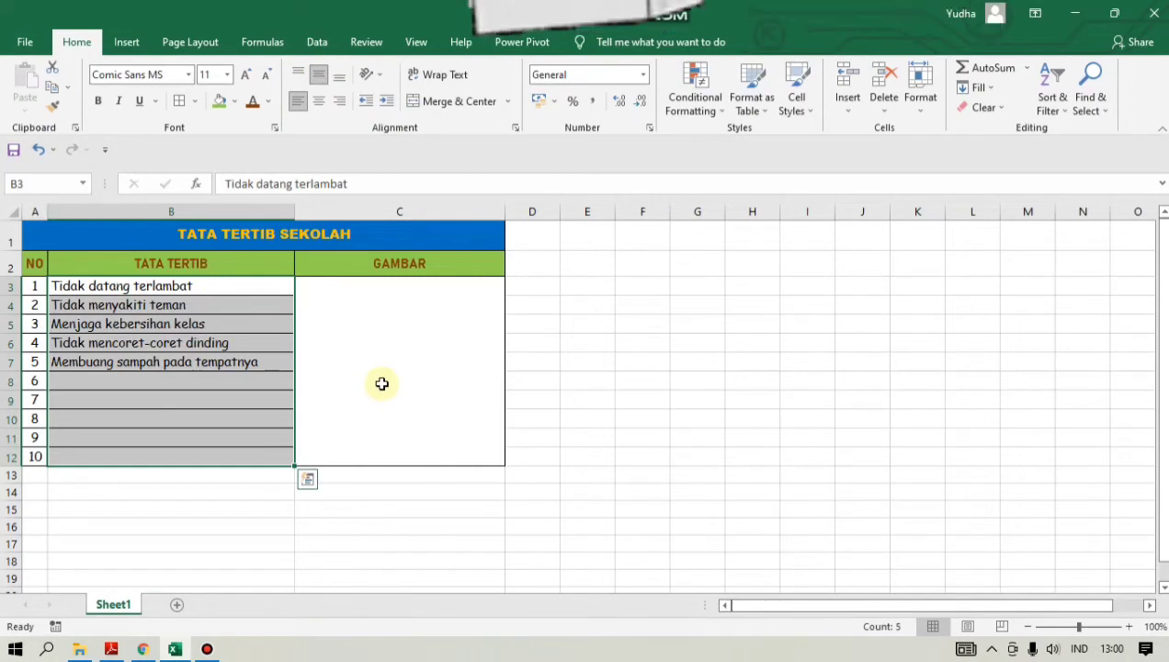
click(381, 383)
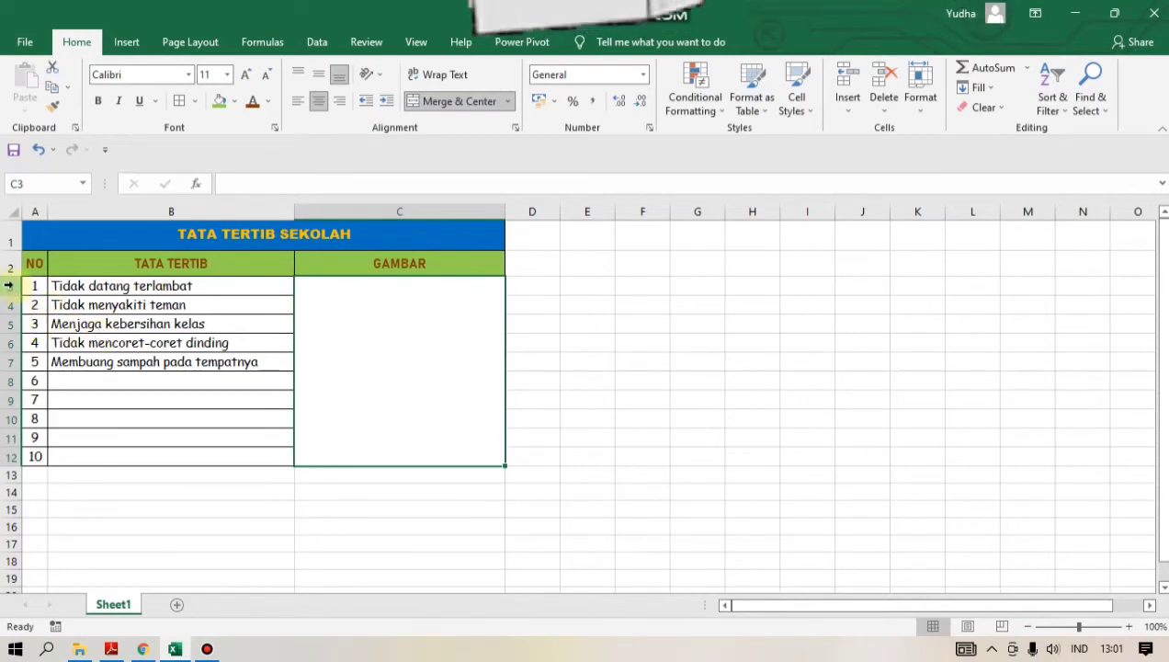
Increase the height of rows 3 through 12 of the rules table.
drag(8, 286, 4, 456)
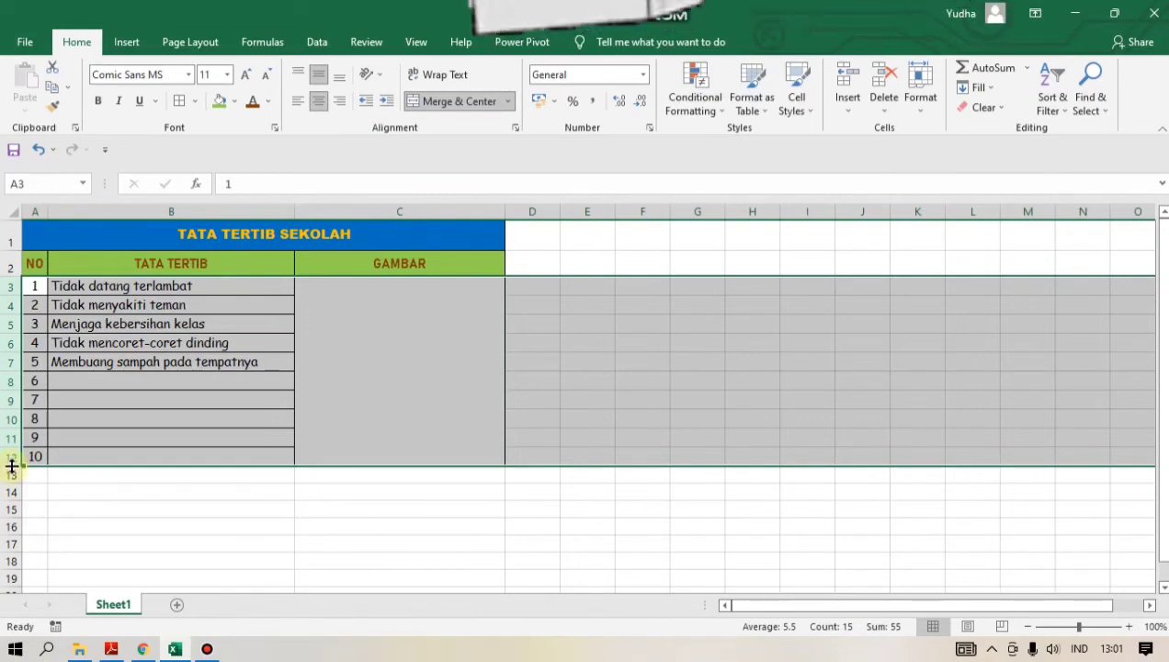
drag(11, 466, 6, 470)
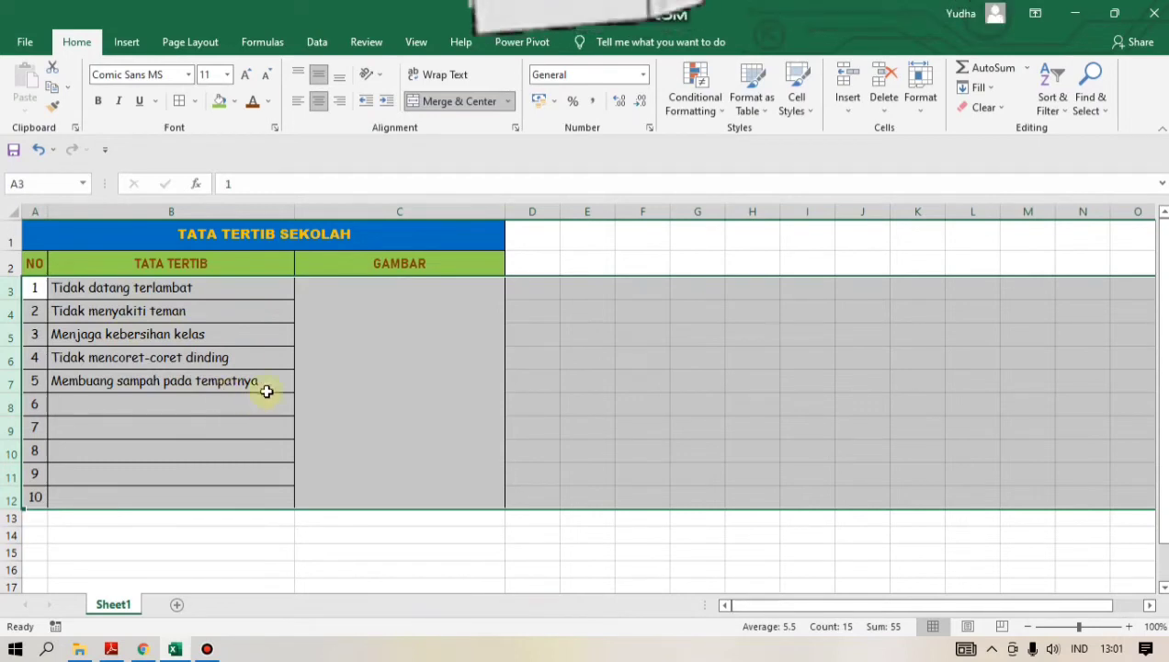
click(308, 311)
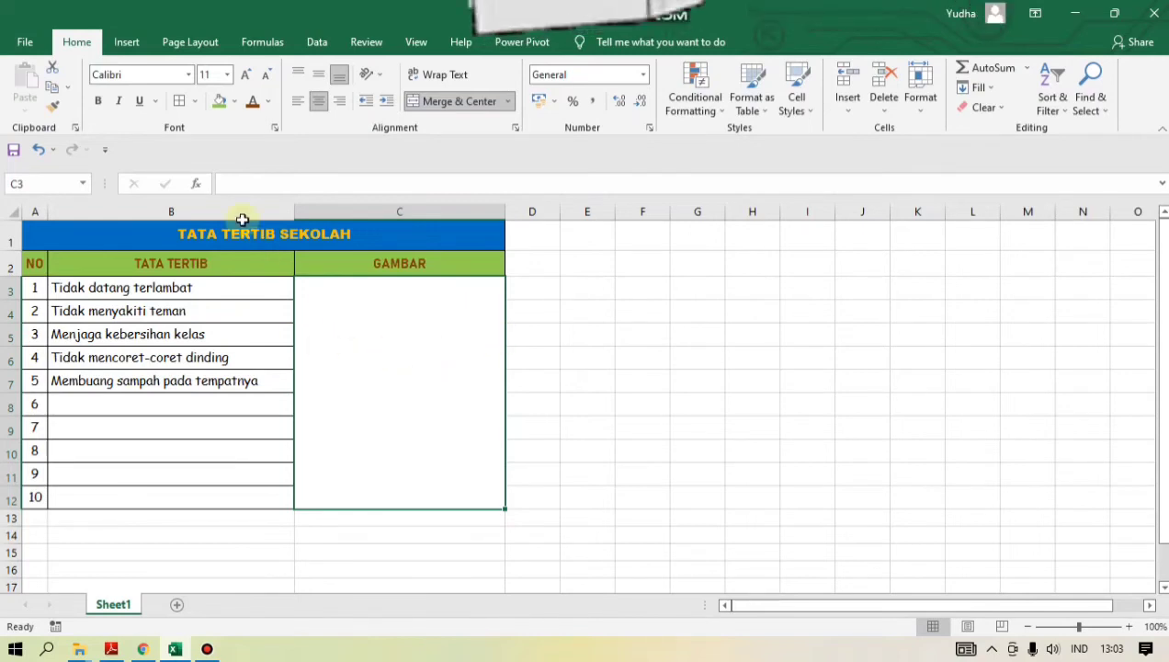
Insert the red-and-white flag picture from the Downloads folder.
click(126, 43)
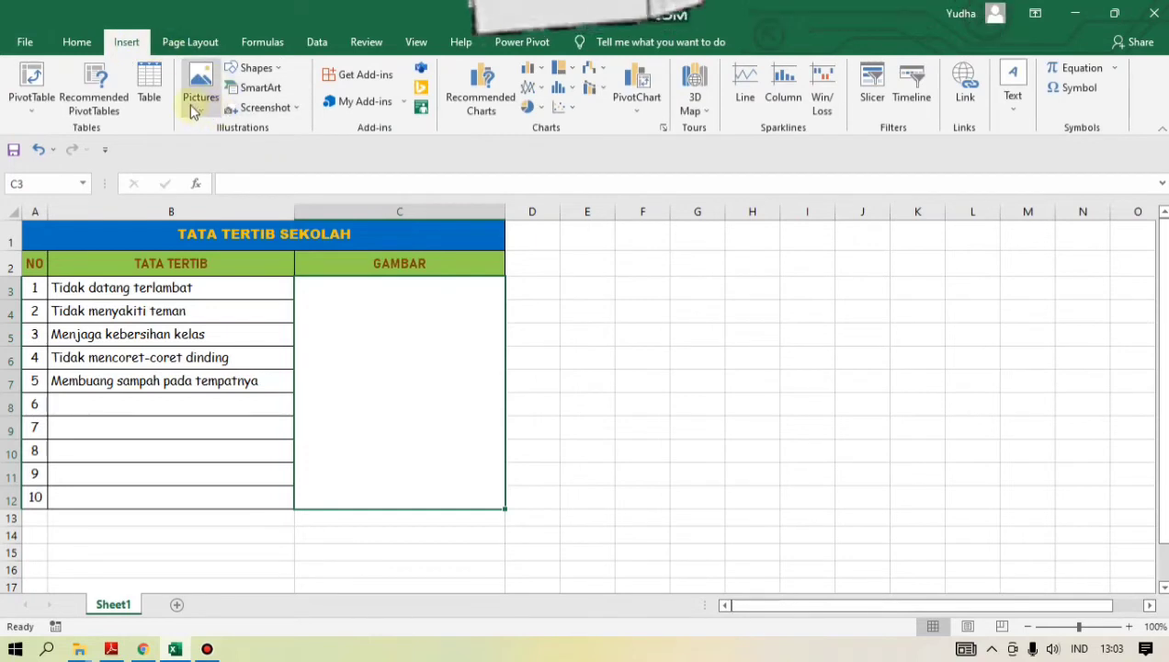
click(200, 105)
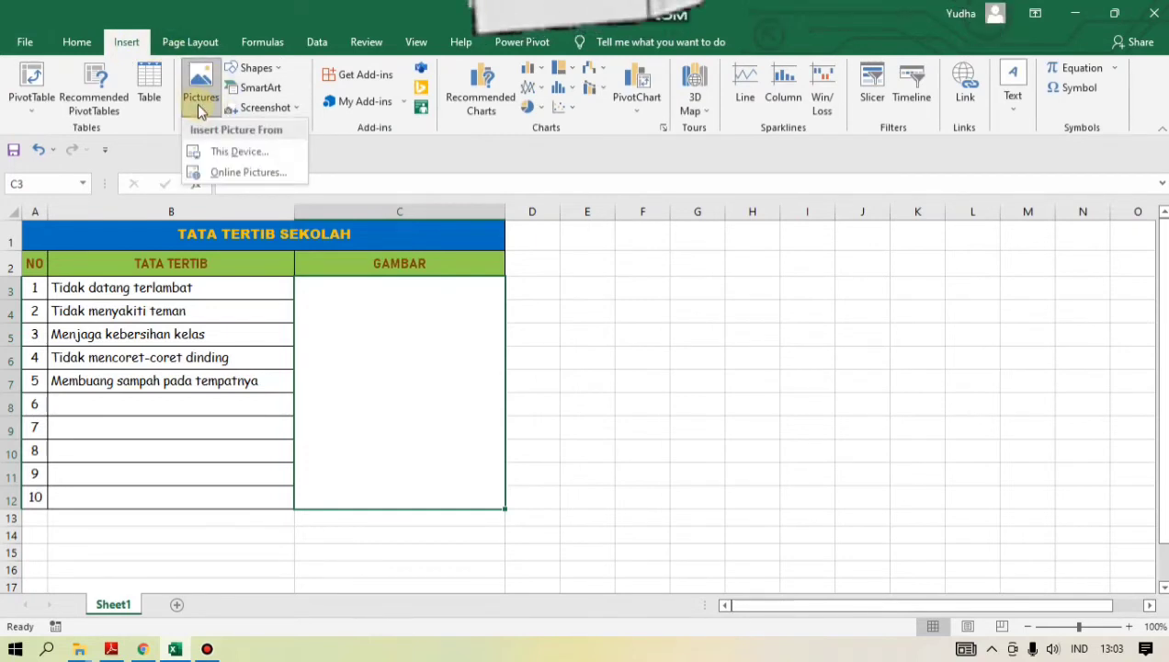
click(241, 151)
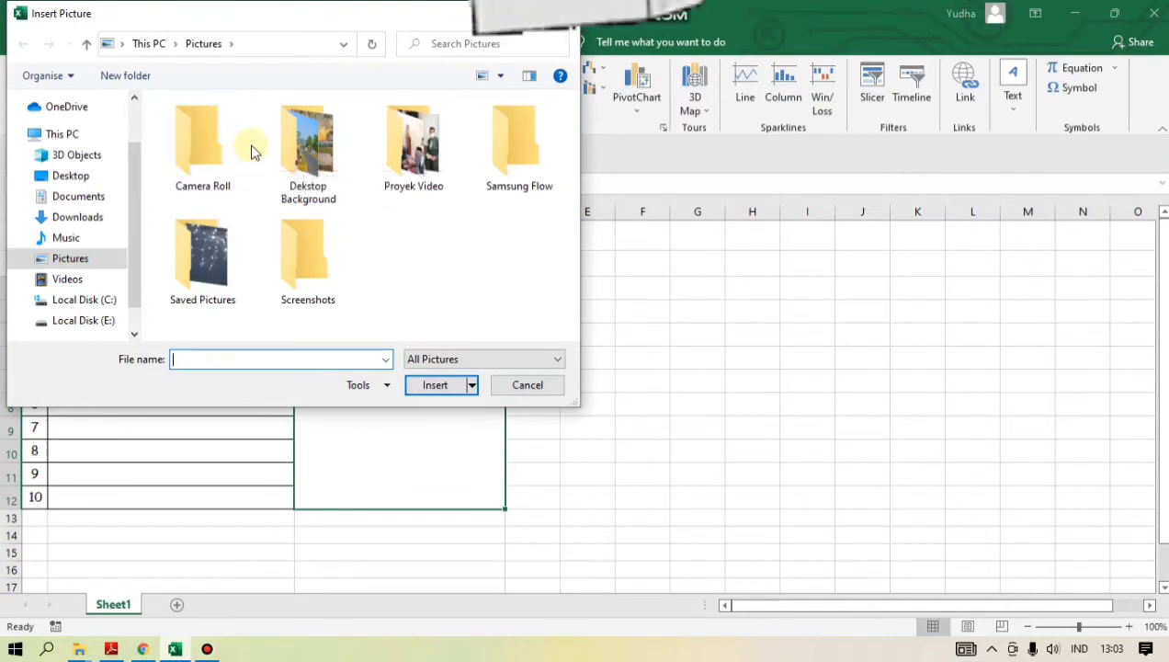
click(77, 217)
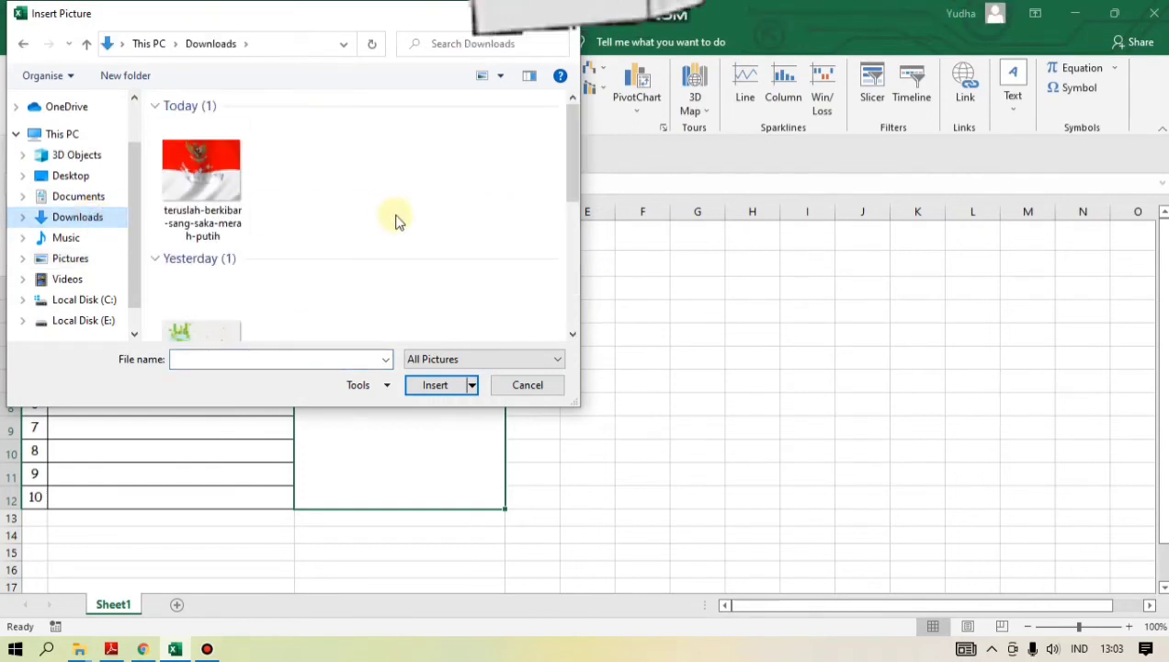
click(192, 167)
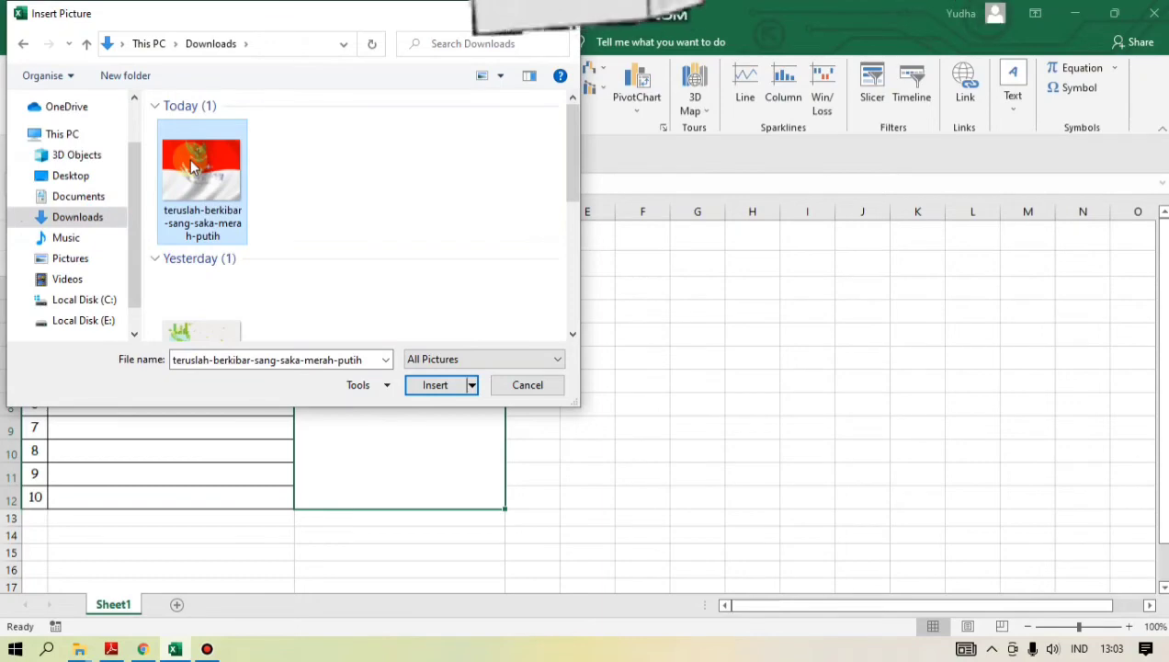
click(431, 384)
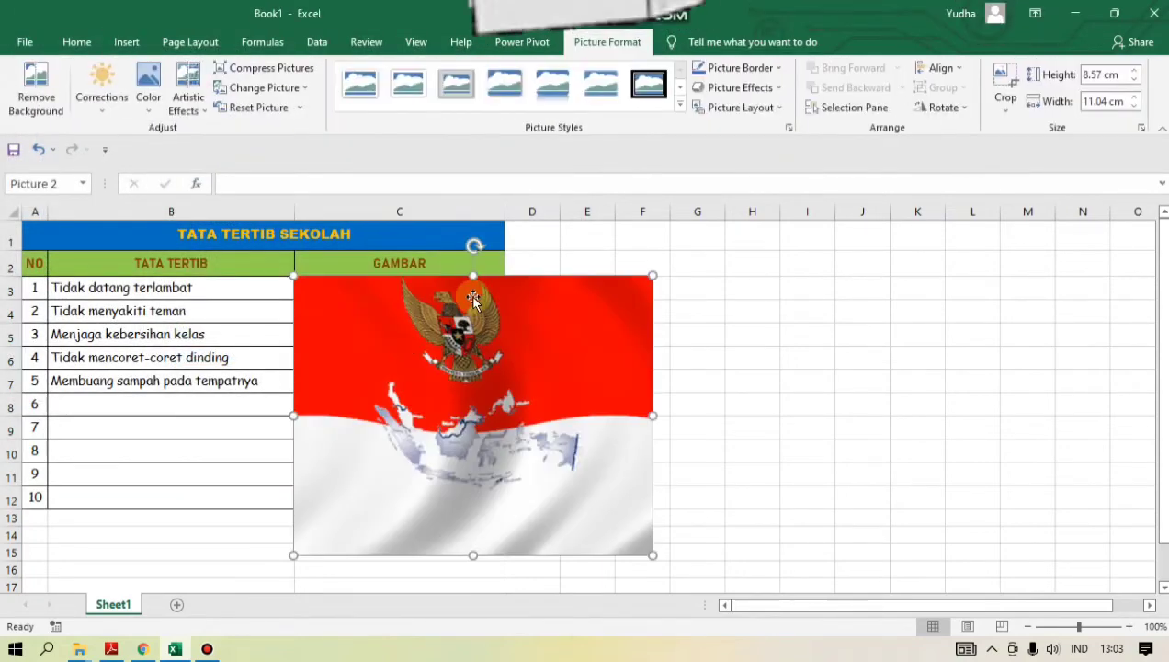
Shrink the flag to about 5.48 × 7.06 cm and position it inside column C.
mouse_move(397, 392)
mouse_down()
mouse_move(672, 352)
mouse_move(781, 321)
mouse_up()
mouse_move(683, 312)
mouse_down()
mouse_move(652, 350)
mouse_move(652, 330)
mouse_move(466, 337)
mouse_up()
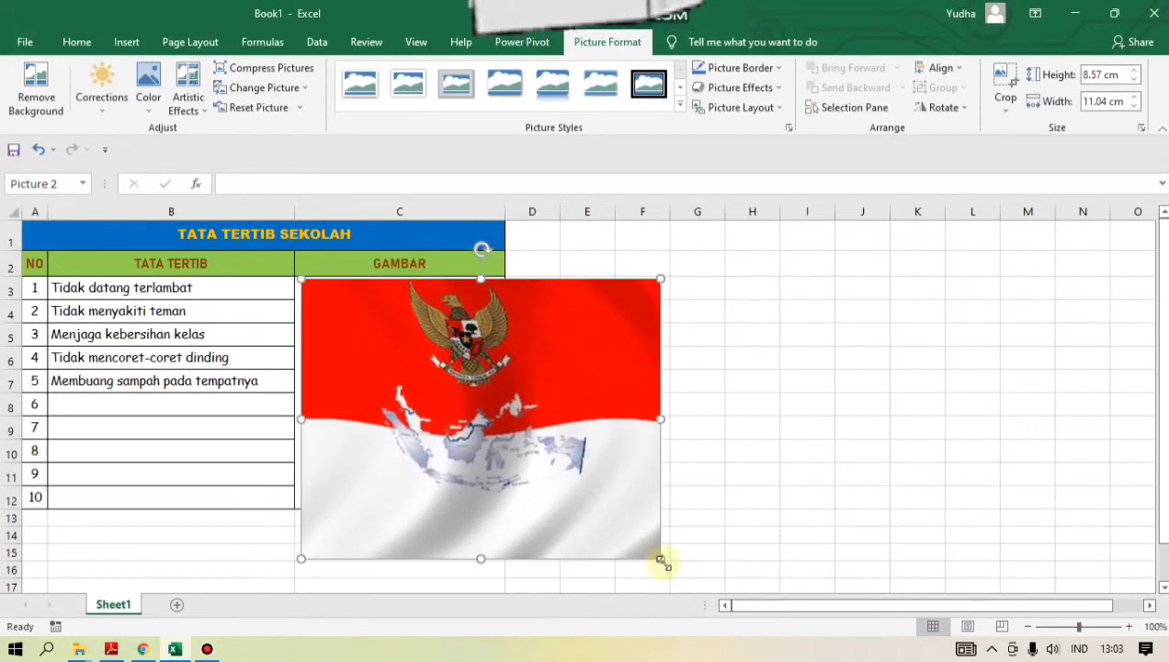
drag(660, 558, 480, 459)
drag(459, 359, 458, 365)
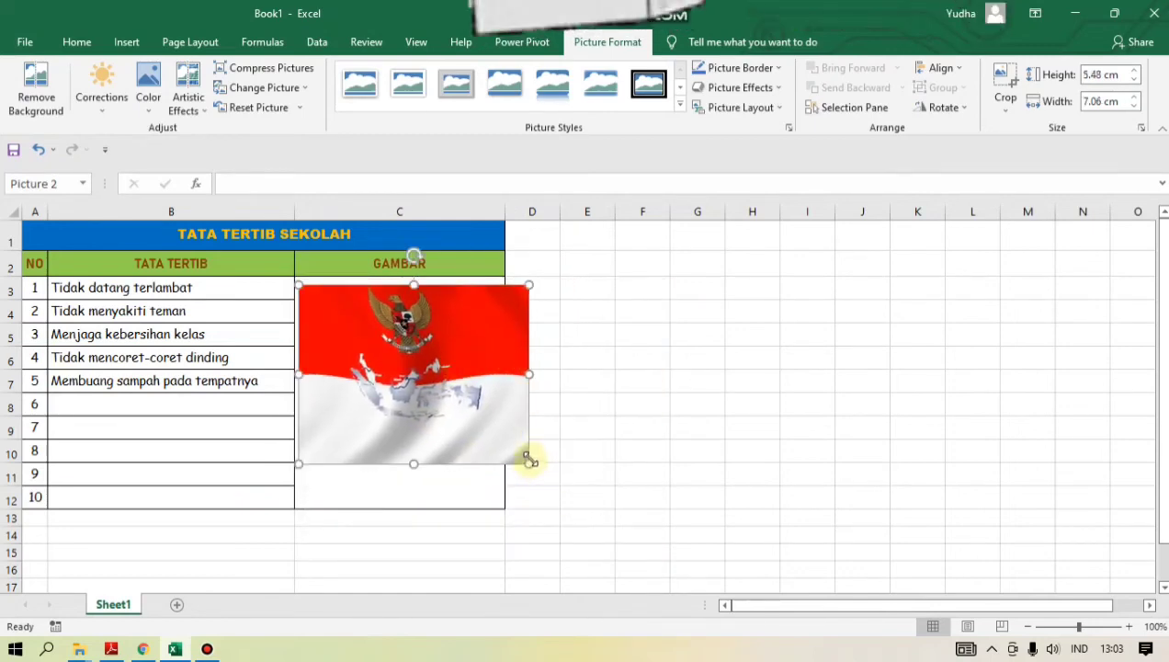
drag(462, 412, 464, 412)
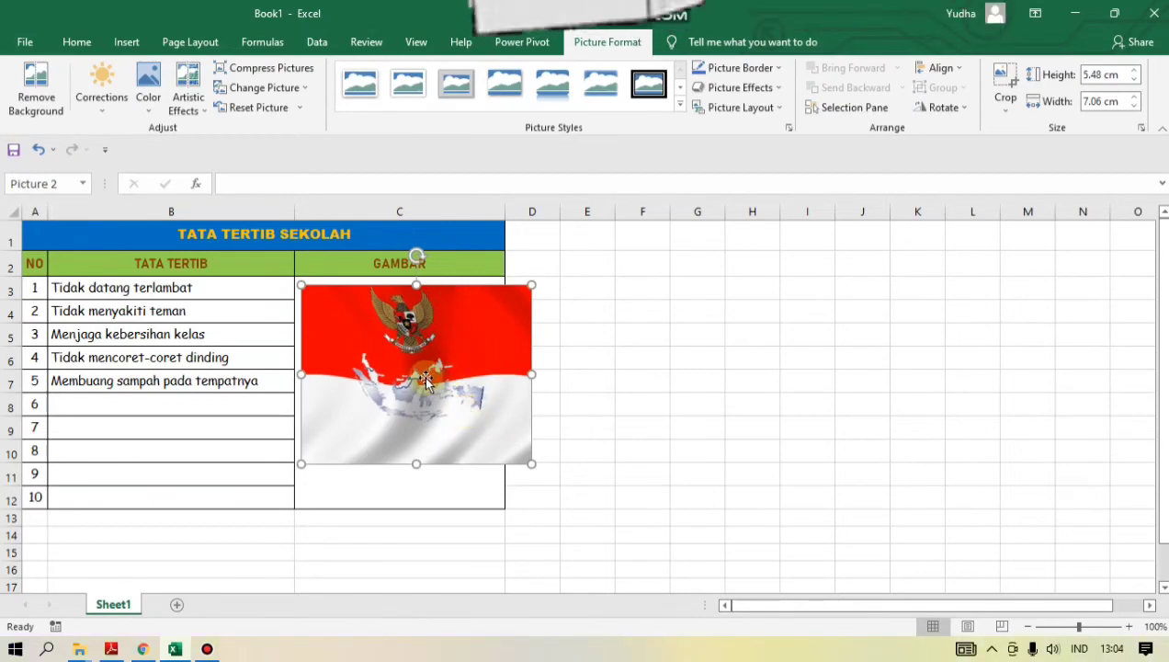
click(551, 372)
click(606, 360)
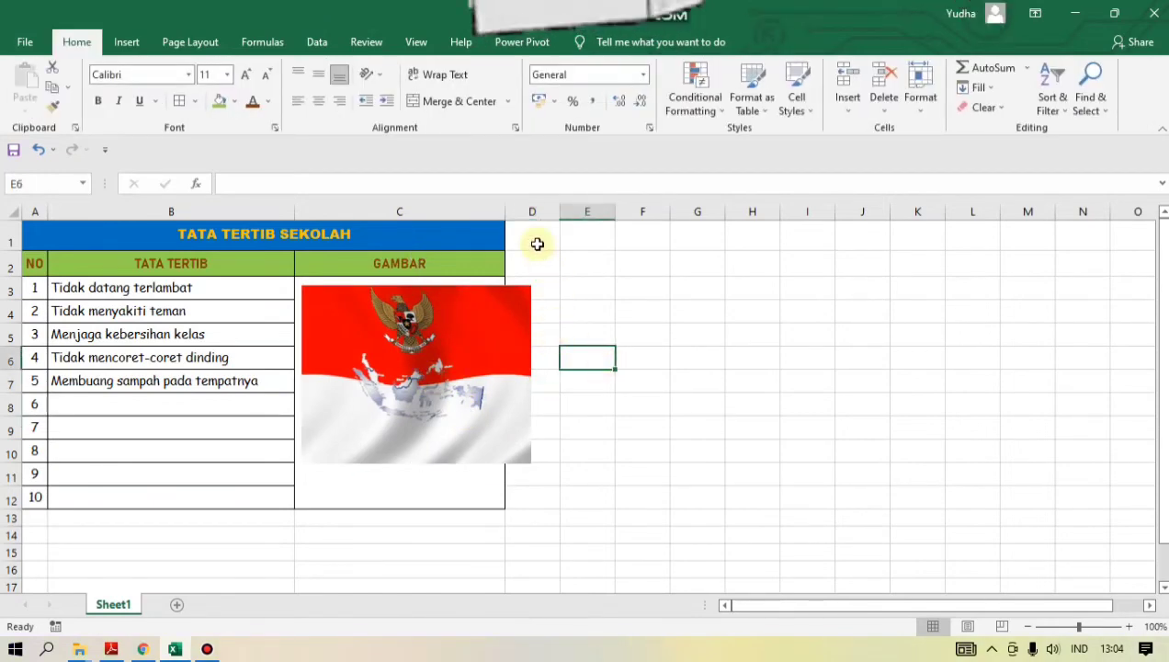
Widen column C and column B (to 46.71), nudging the flag slightly right.
click(500, 210)
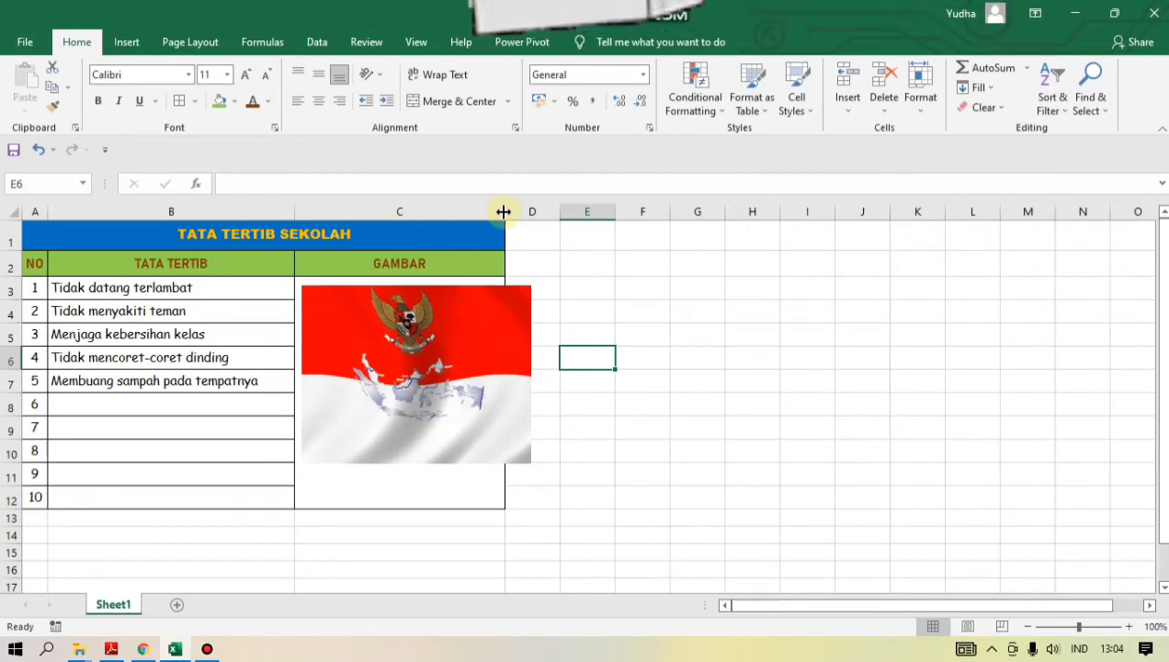
drag(503, 211, 555, 215)
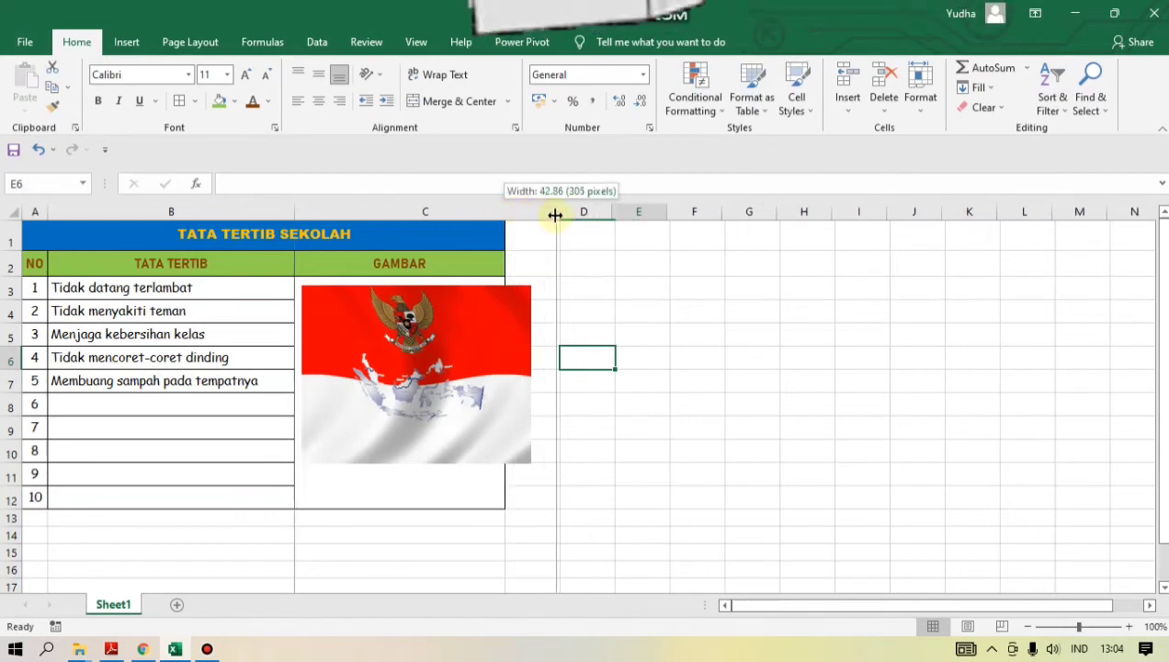
click(406, 413)
drag(388, 372, 393, 377)
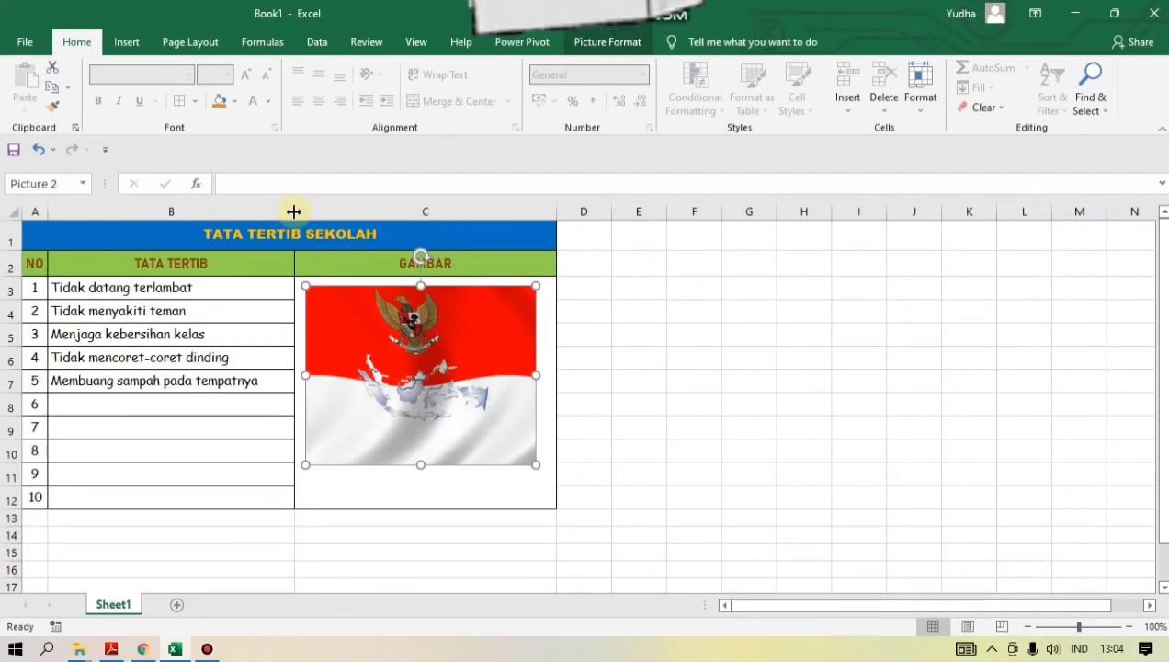
drag(293, 211, 330, 211)
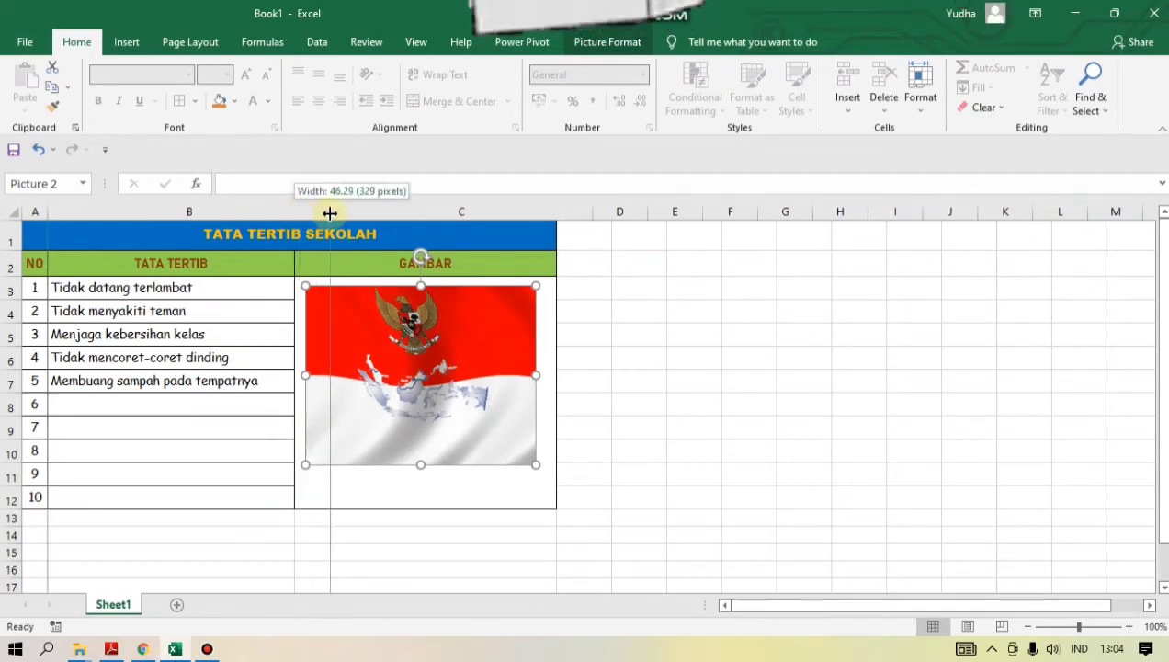
drag(330, 210, 341, 209)
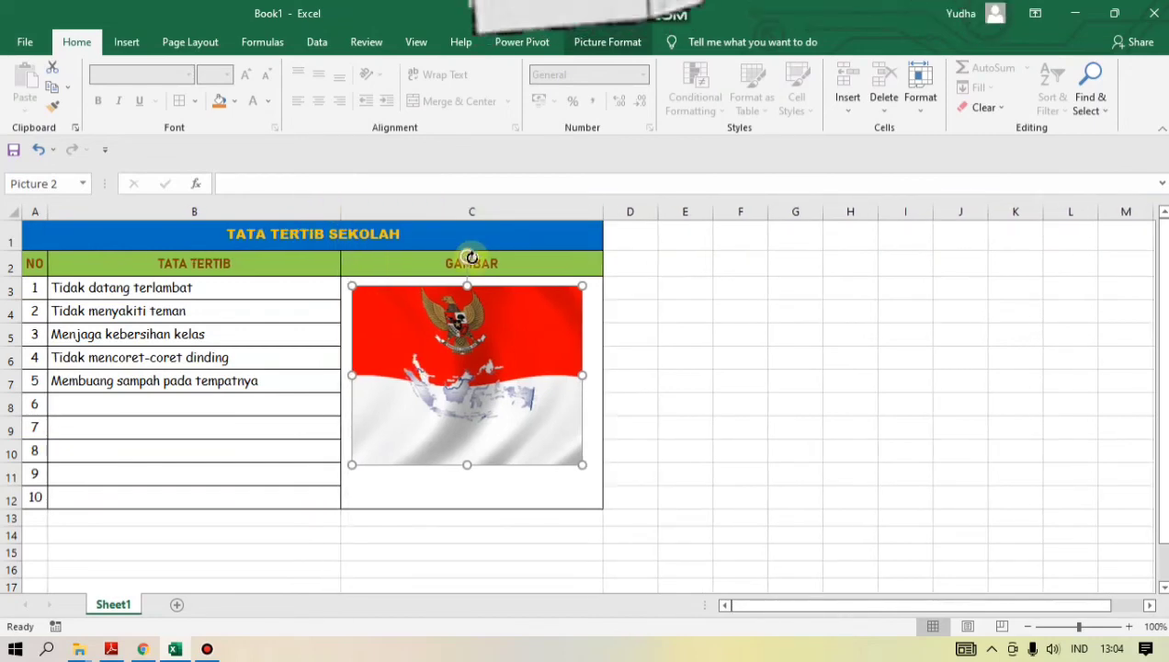
click(269, 235)
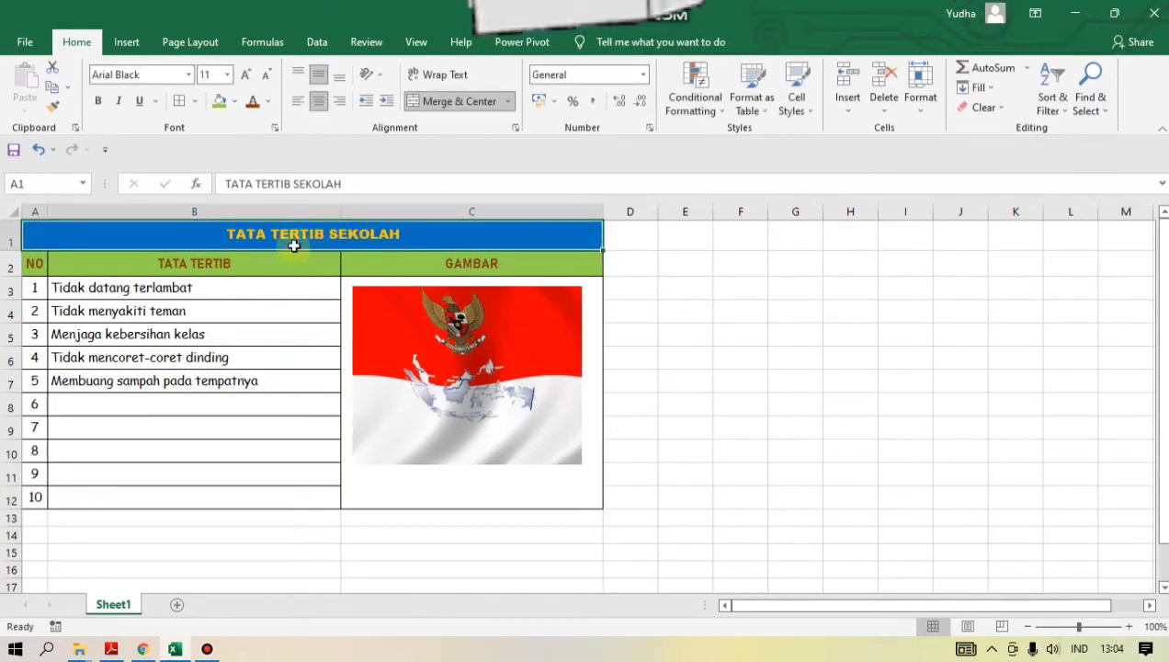
Enlarge the TATA TERTIB SEKOLAH title font to 14, then to 16.
click(228, 74)
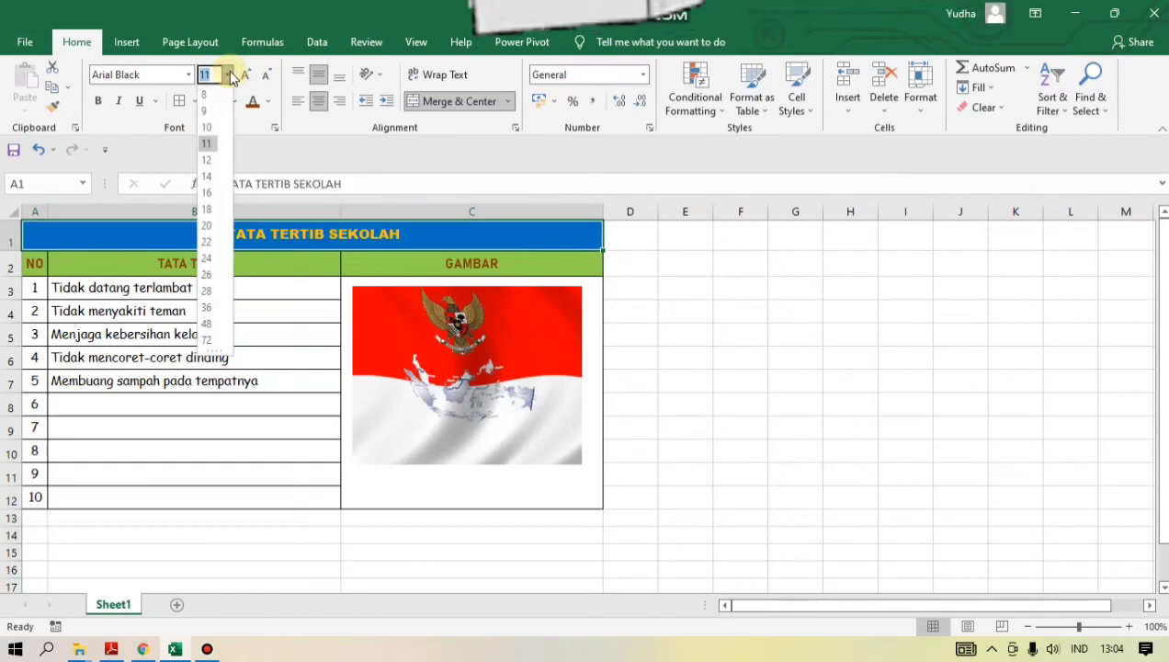
click(209, 184)
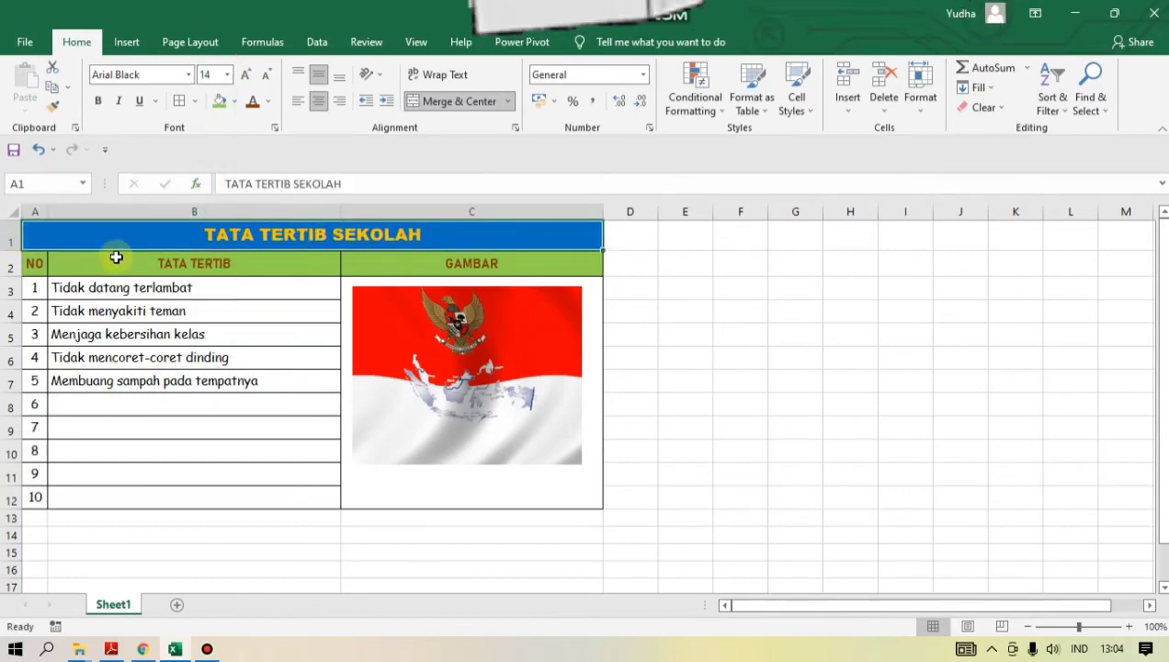
click(138, 262)
click(190, 237)
click(229, 76)
click(206, 192)
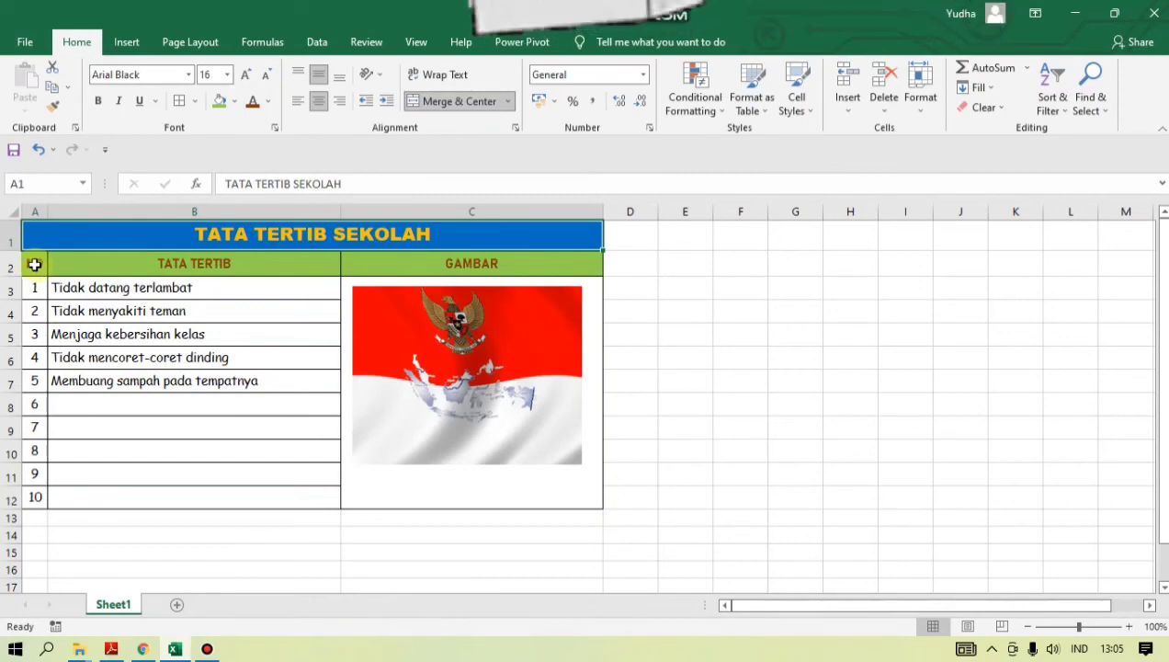
Set the NO, TATA TERTIB and GAMBAR headers in A2:C2 to font size 14.
click(34, 264)
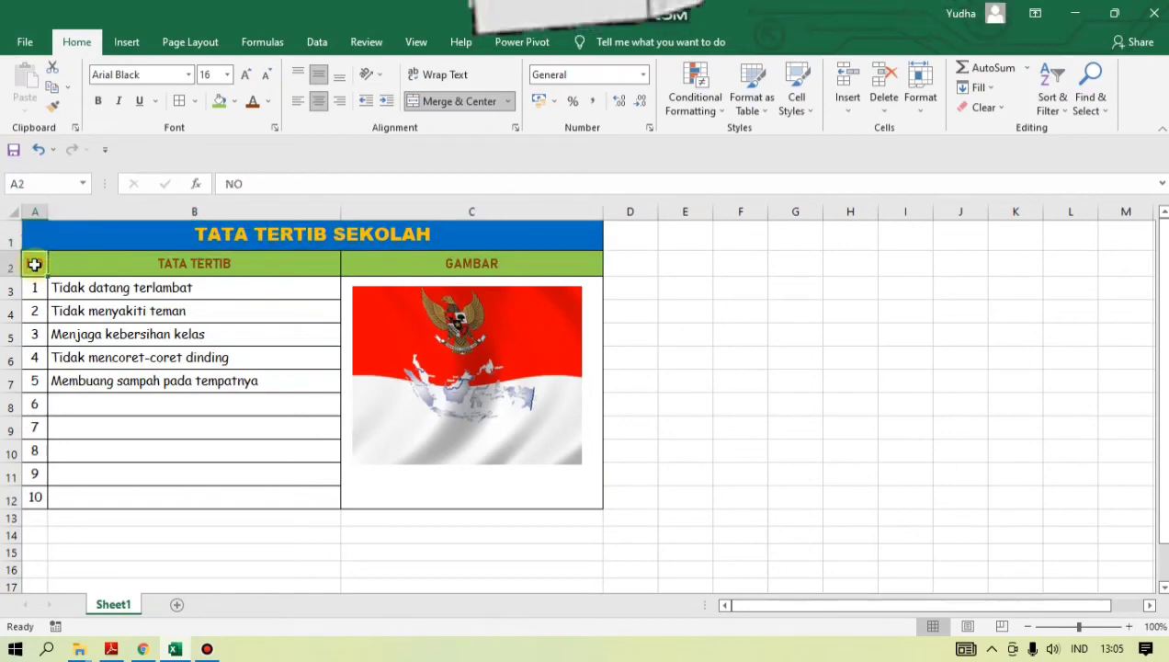
drag(34, 264, 400, 263)
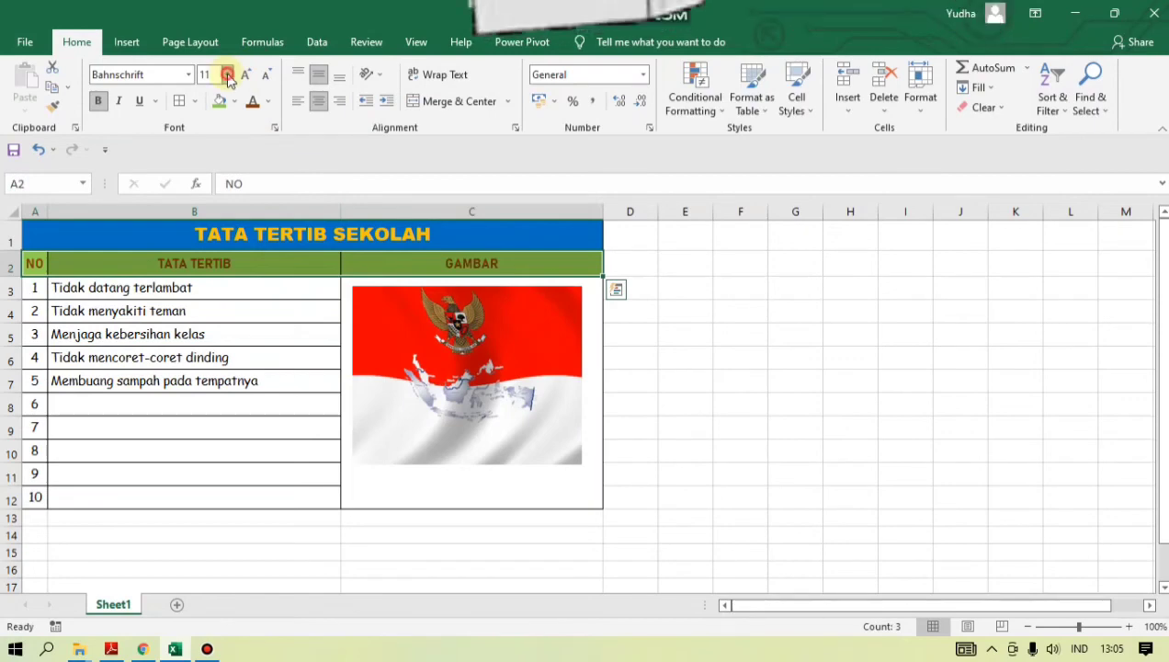
click(228, 76)
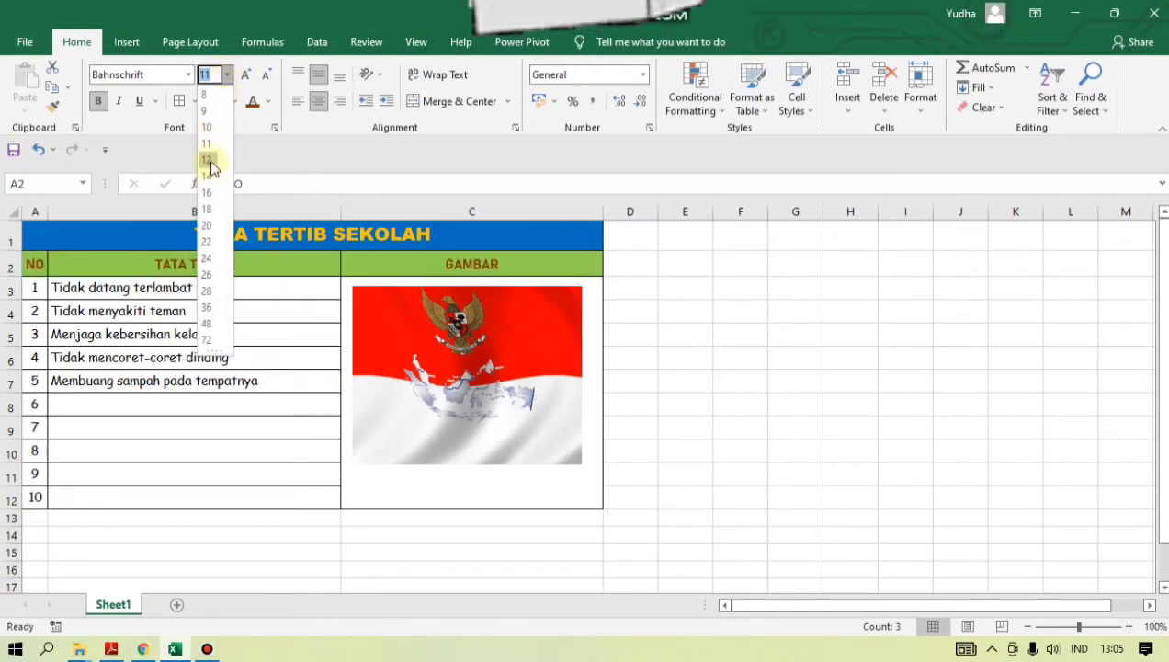
click(209, 175)
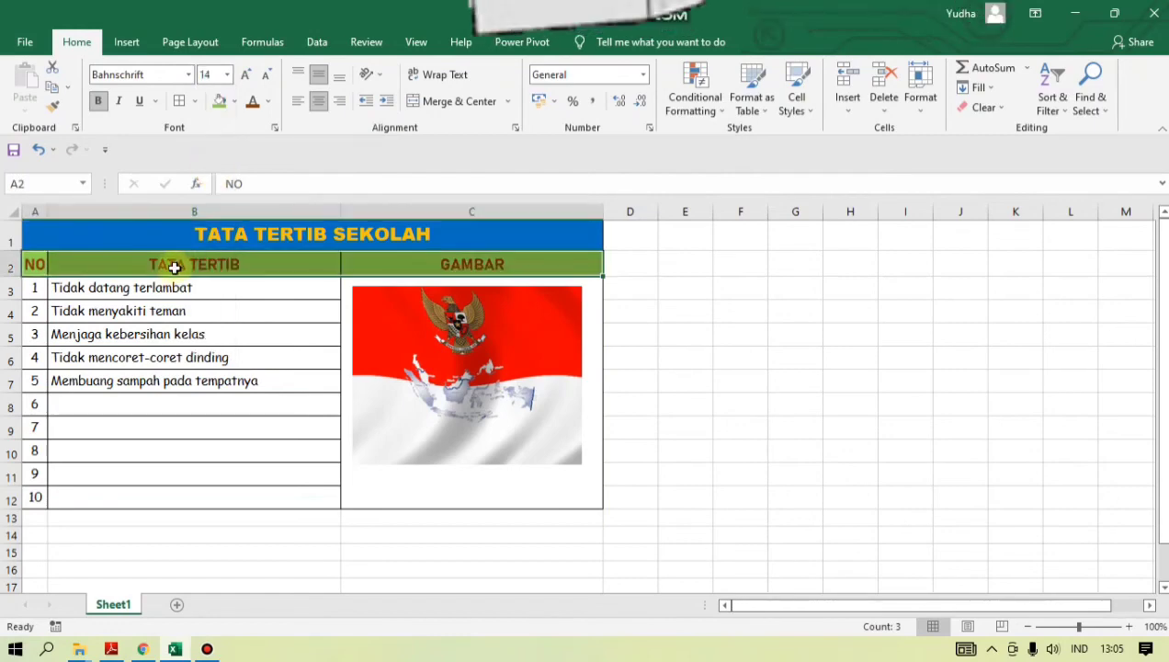
click(123, 308)
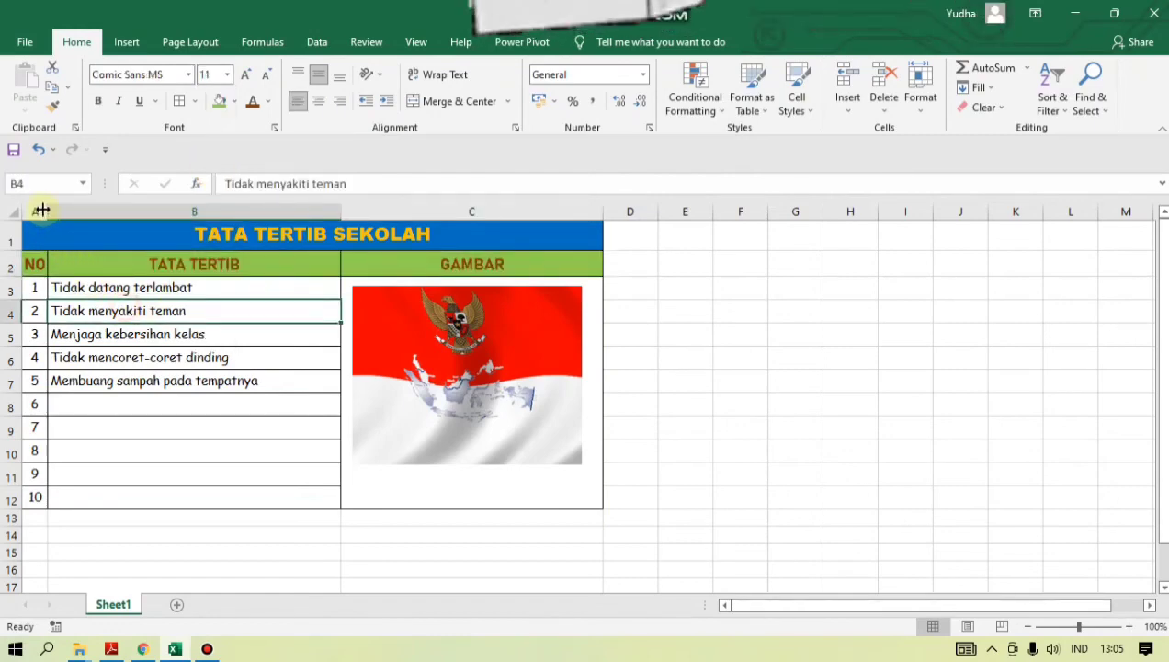
Widen column A slightly and column B to width 48 for the rule texts.
drag(44, 210, 56, 212)
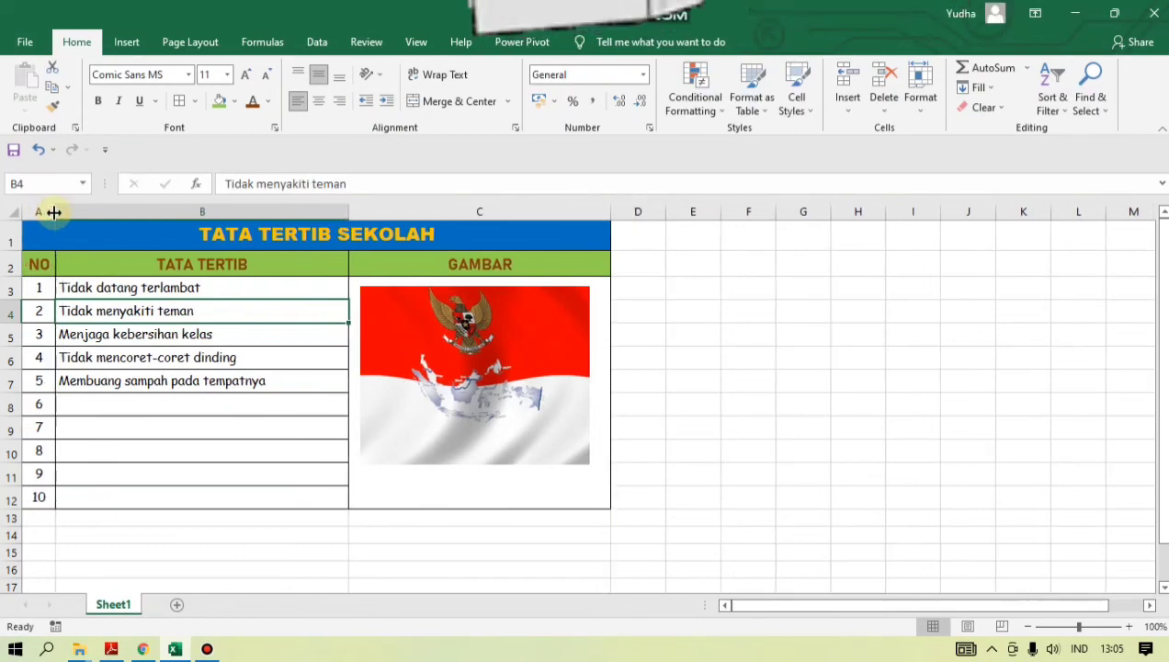
drag(354, 212, 362, 212)
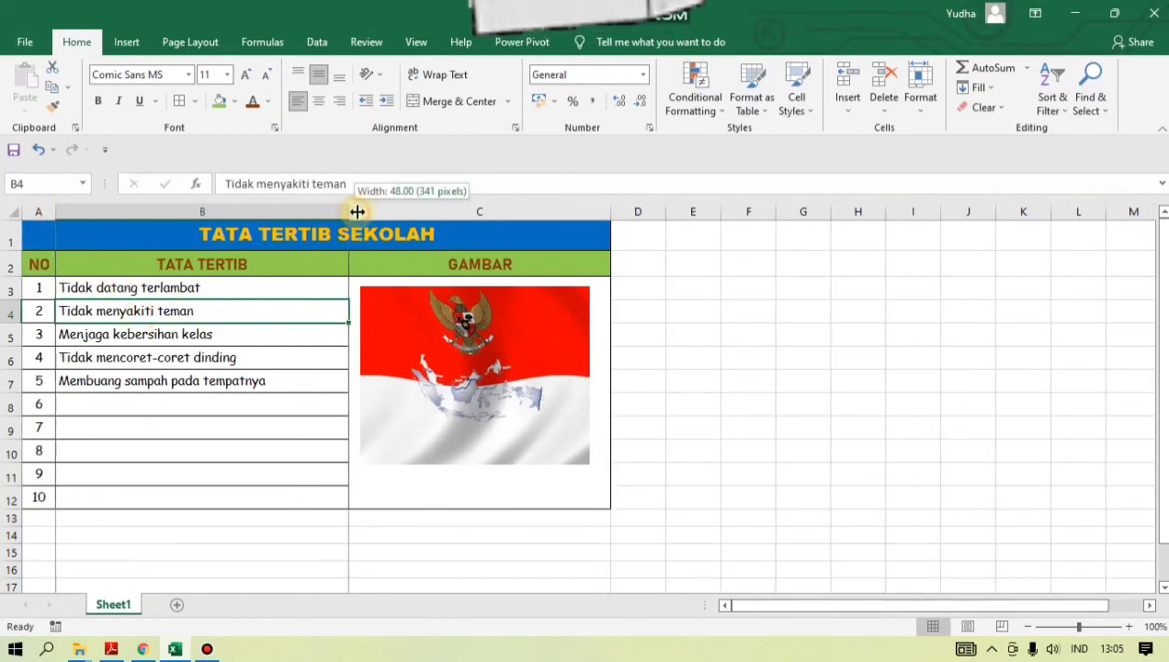
click(263, 393)
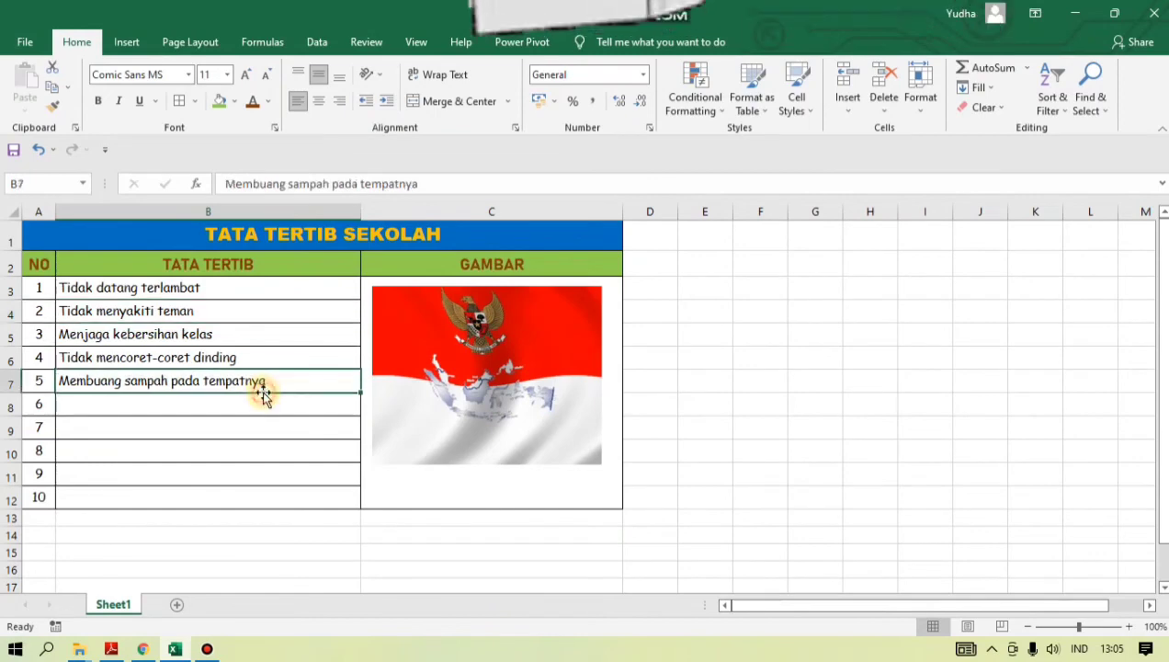
click(271, 448)
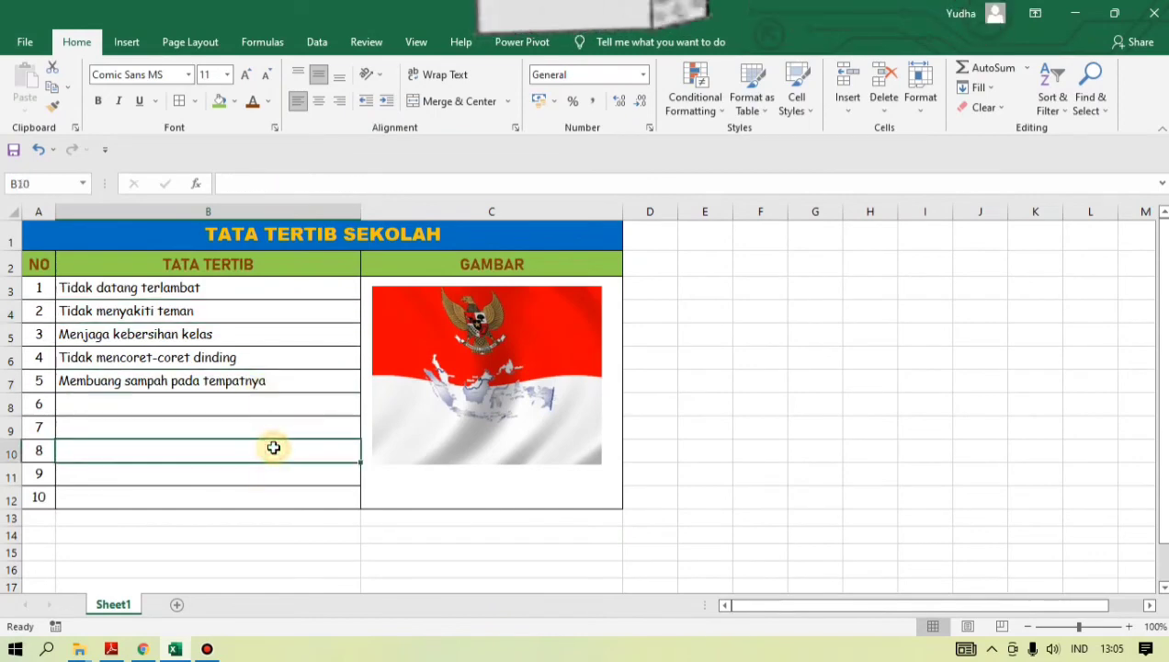
Check the empty rule rows B8 to B12 at the bottom of the table.
click(84, 405)
click(97, 426)
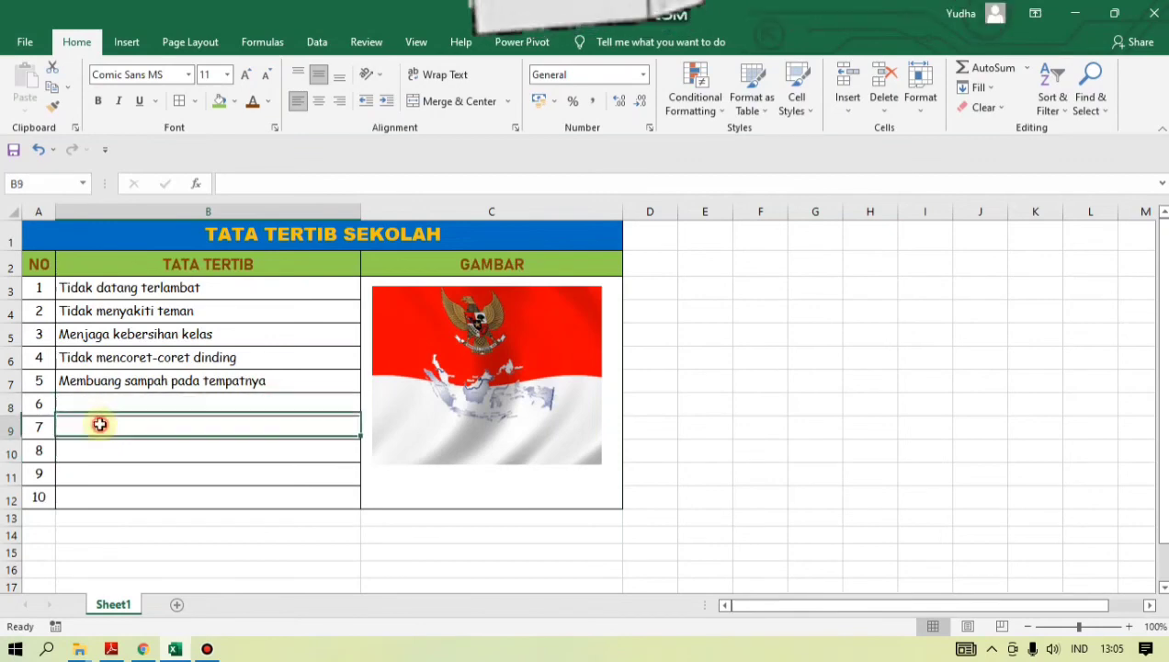
click(96, 456)
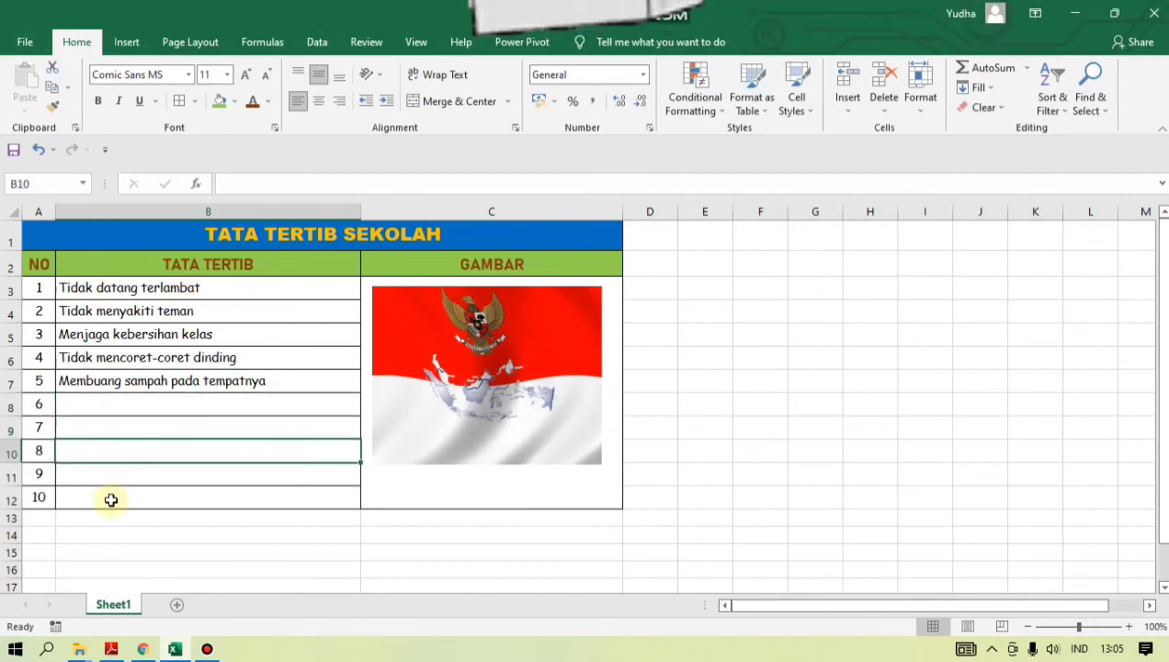
click(110, 499)
drag(119, 409, 125, 490)
click(125, 490)
click(140, 407)
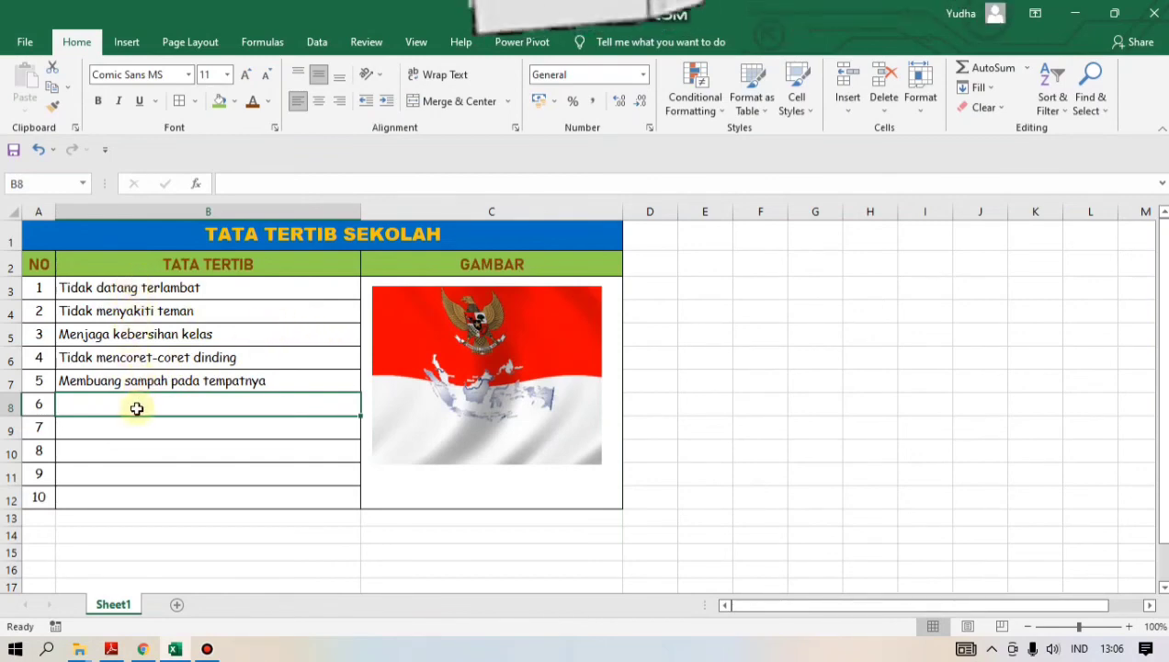
click(193, 428)
click(161, 452)
click(162, 474)
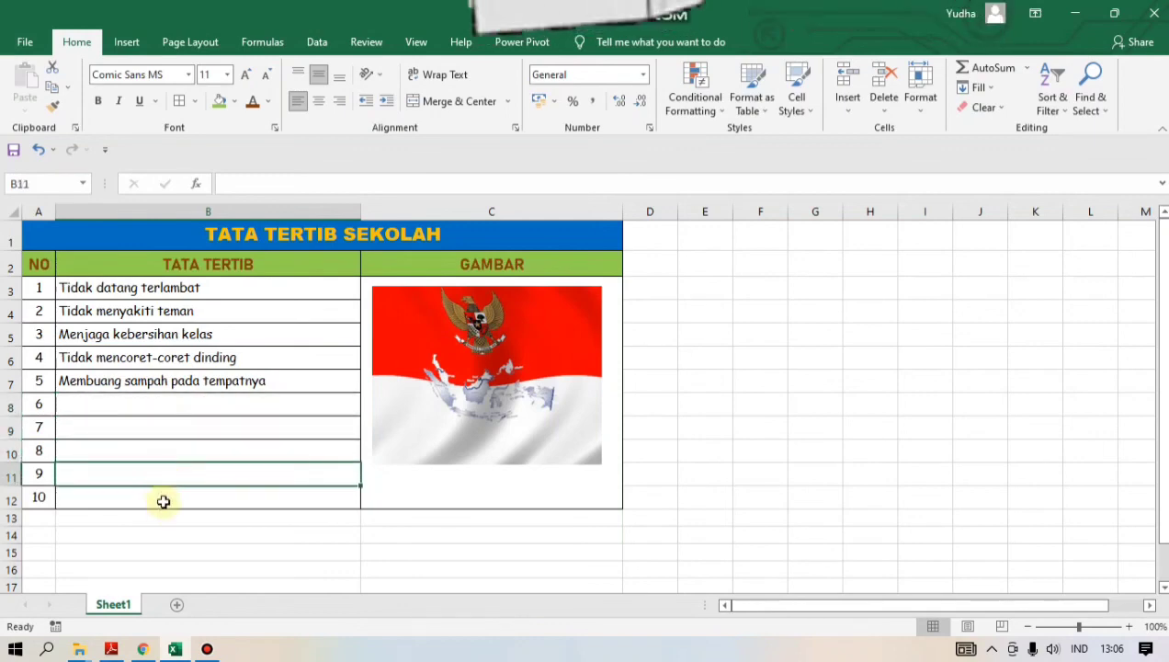
click(164, 501)
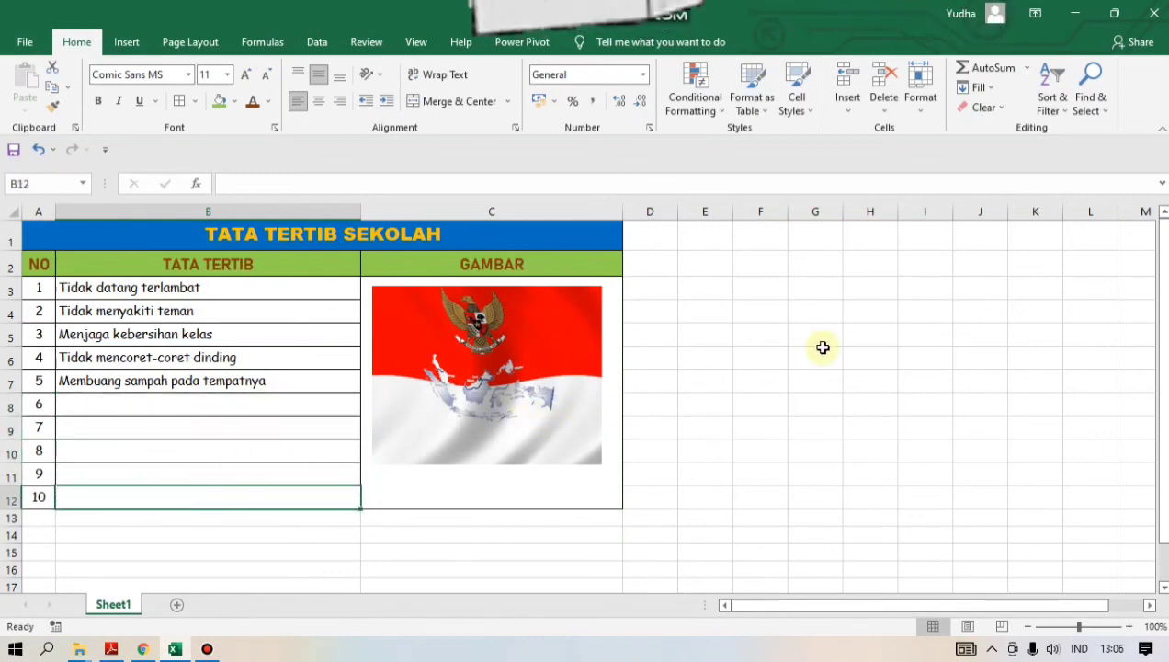
click(765, 357)
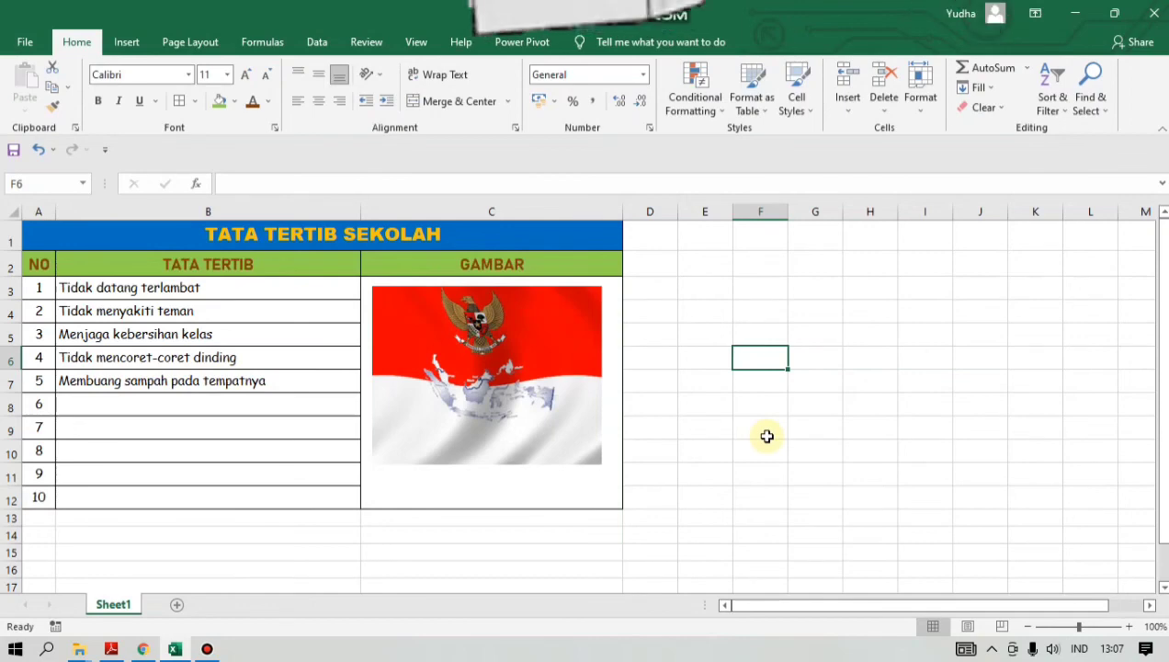
Save the workbook on Local Disk (E:) as 'Tabel-nama-kelas- absen'.
click(25, 42)
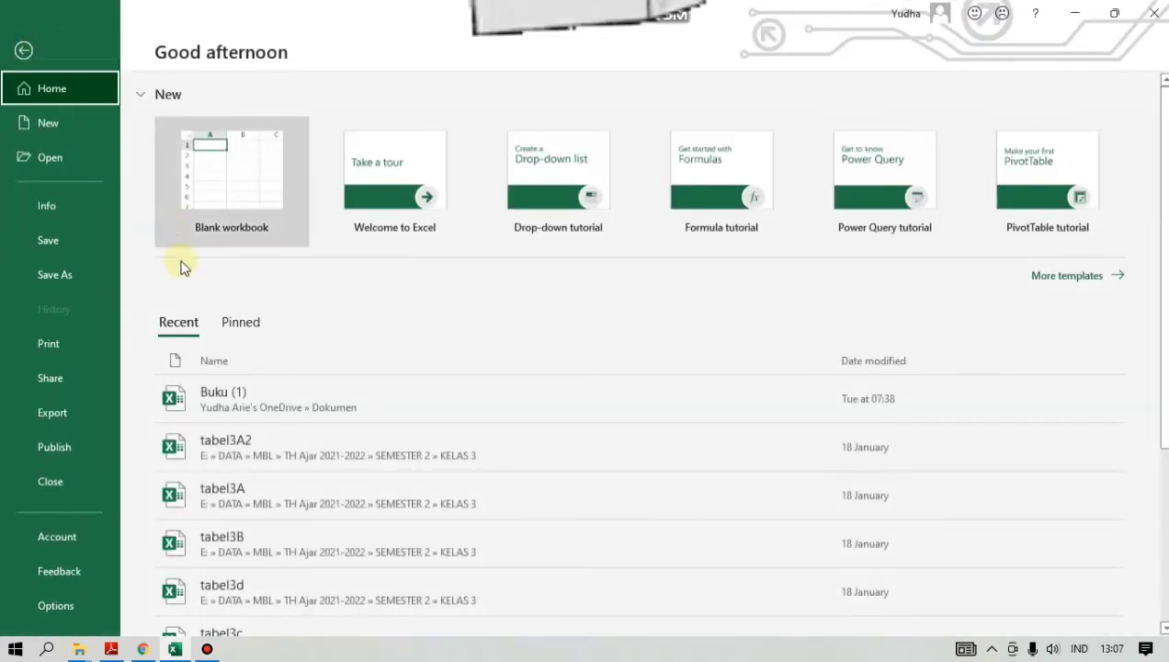
click(78, 272)
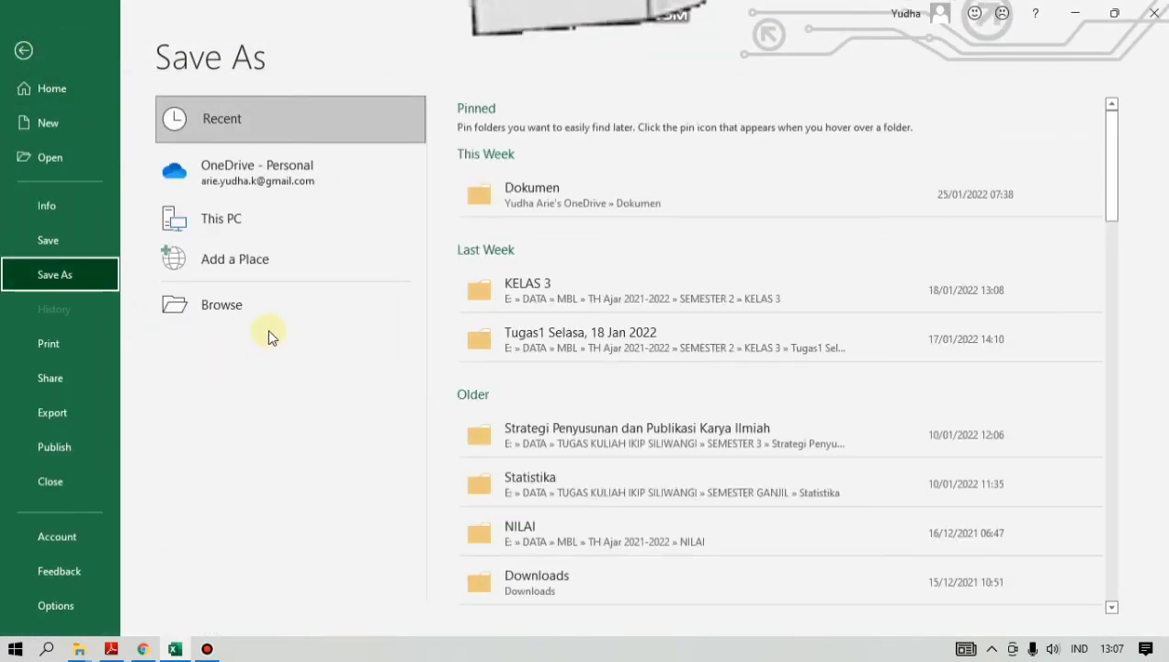
click(234, 313)
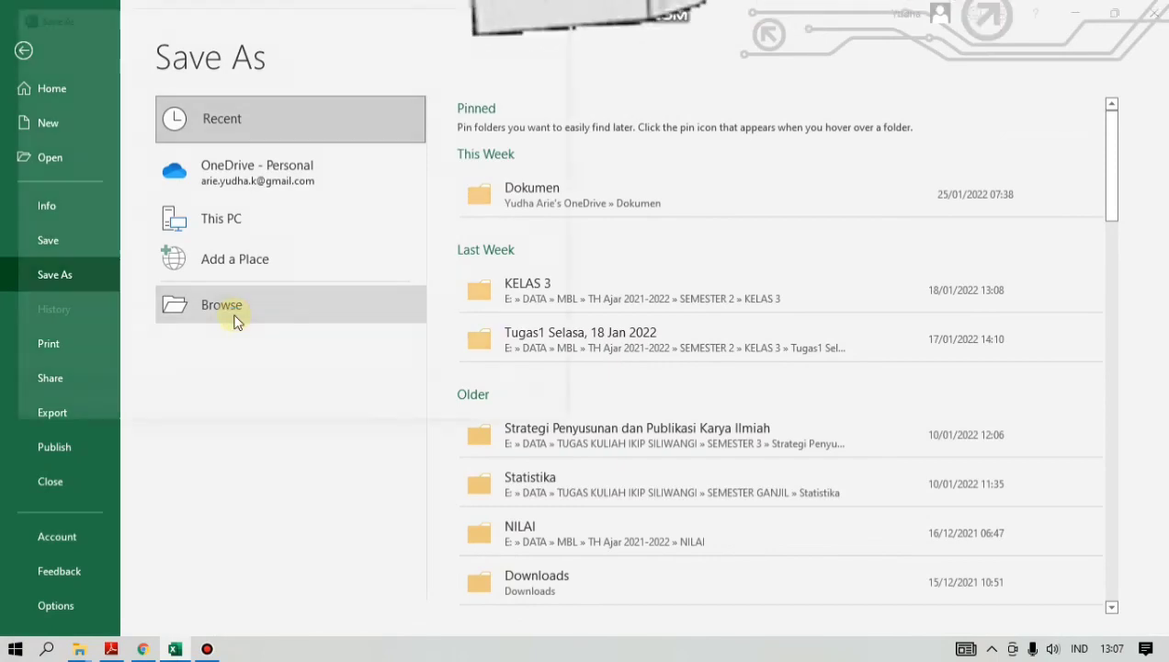
scroll(91, 211, down, 1)
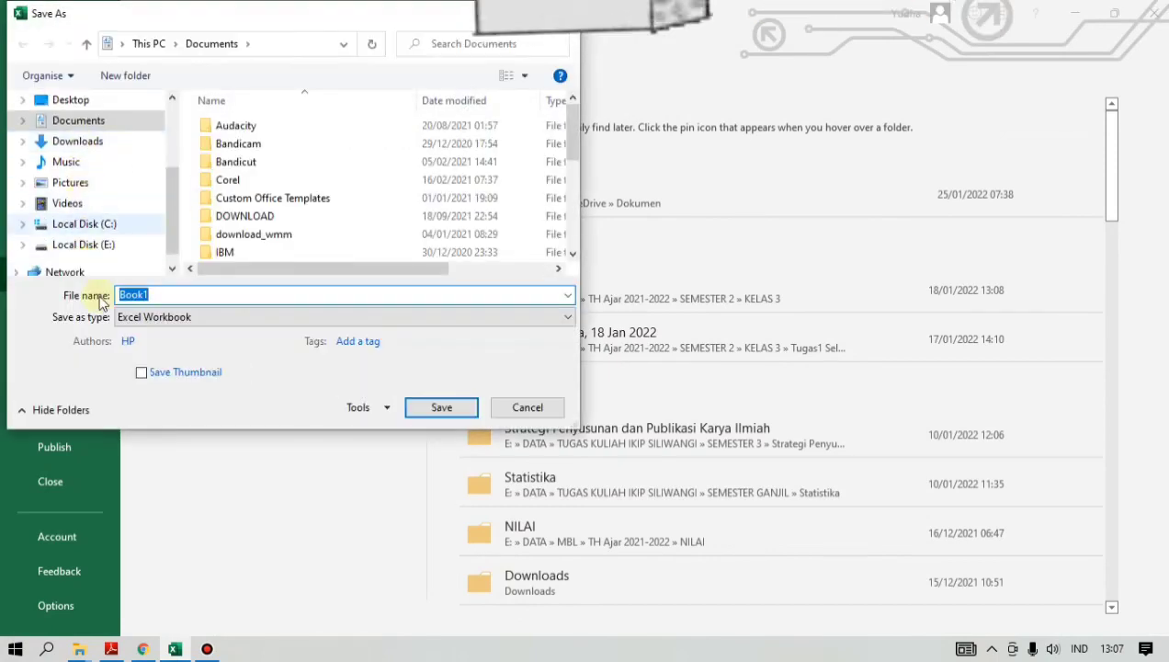
click(81, 246)
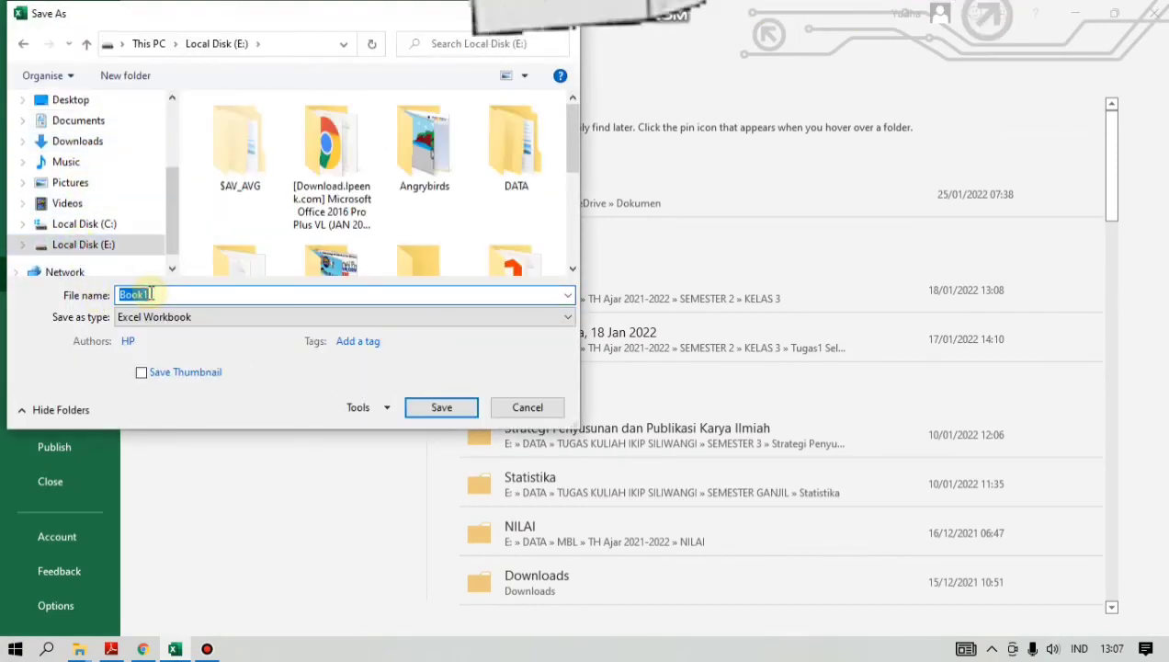
text(Tabel-nama-kelas- absen)
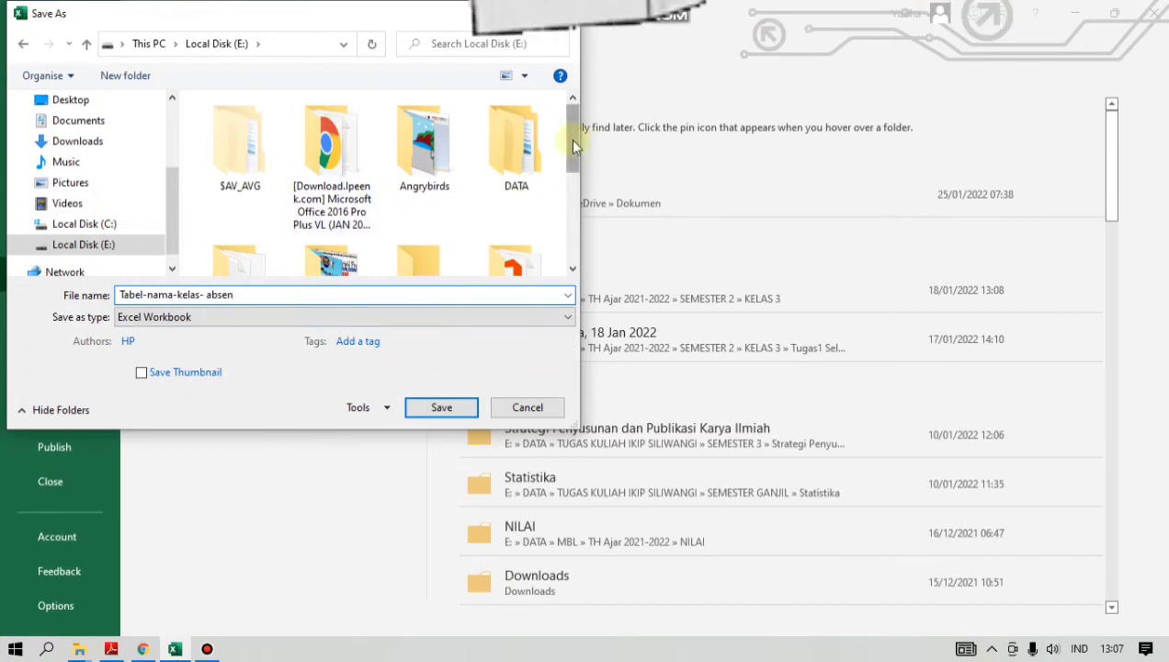
drag(569, 139, 568, 243)
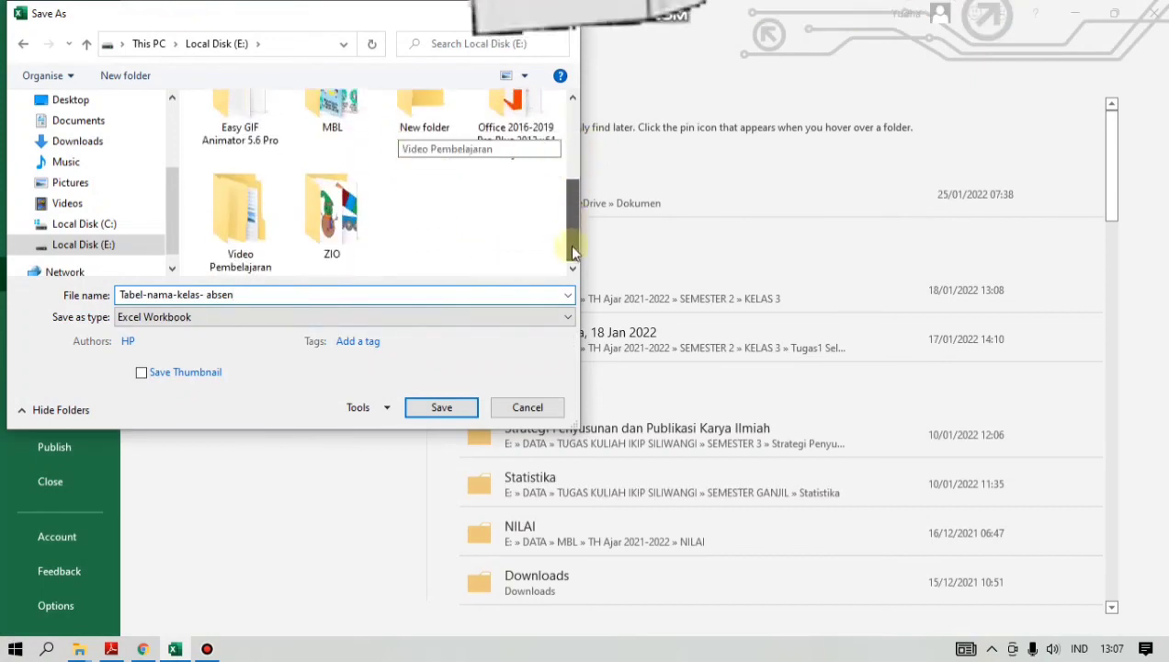
click(439, 408)
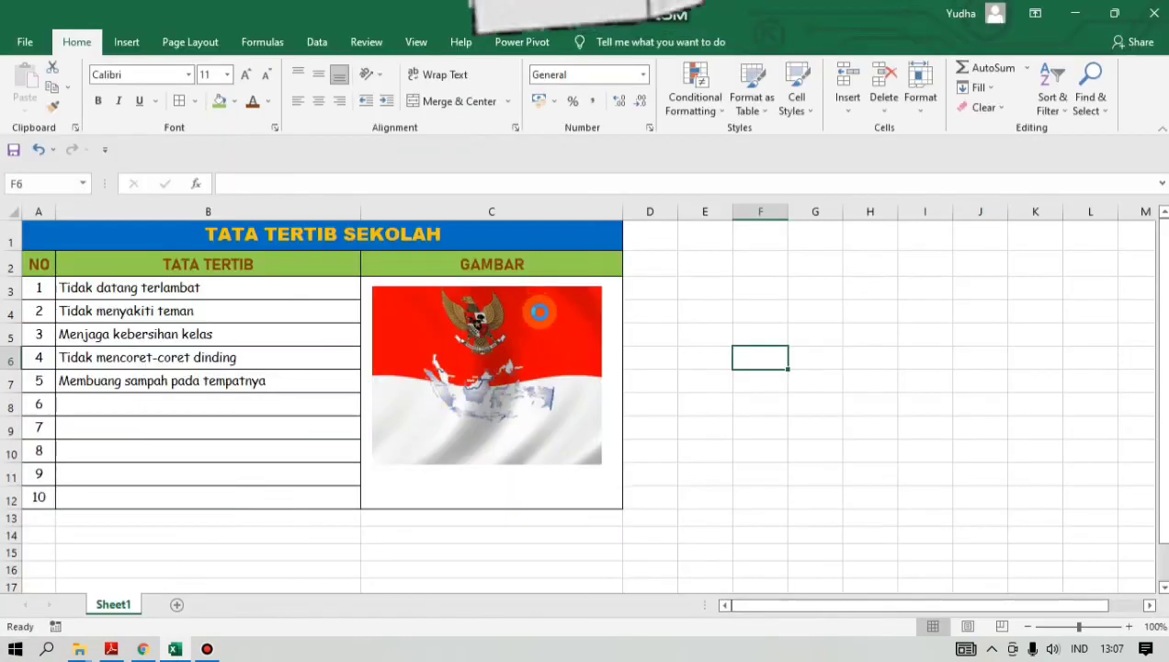
click(761, 397)
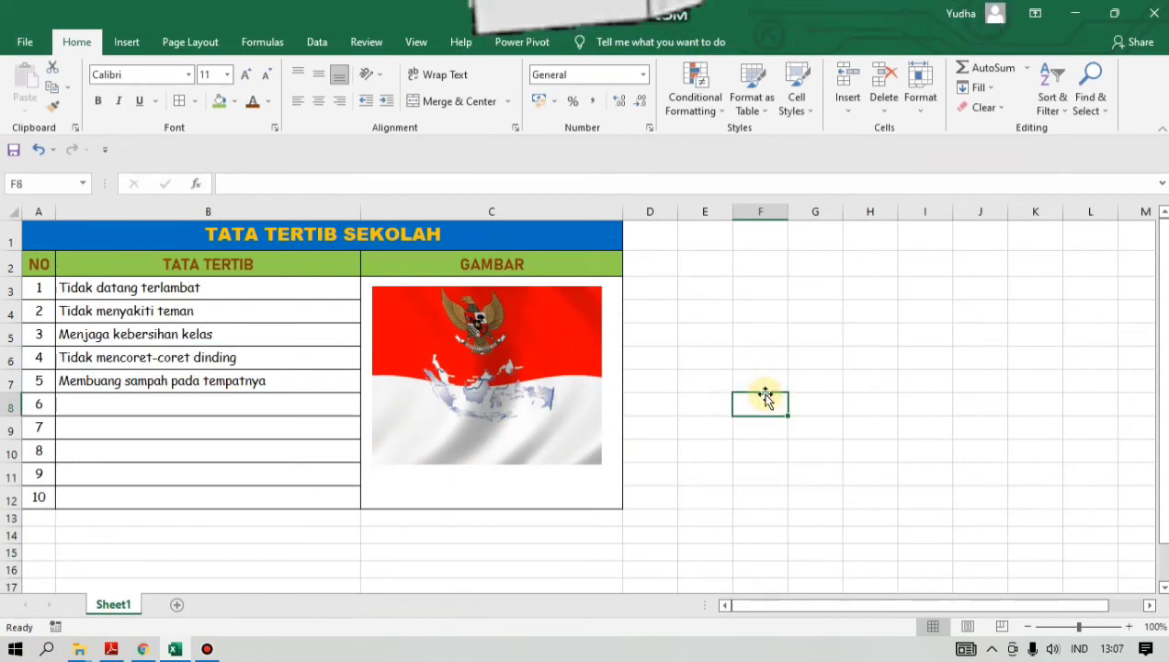